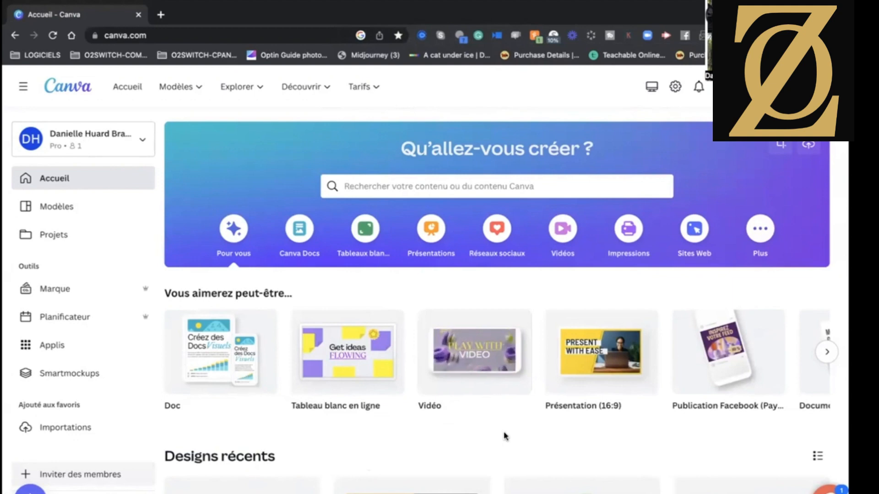
Create a blank 1920 × 1080 px Vidéo design and fill its page with the first green-screen video from the uploads.
{"action": "mouse_move", "coordinate": [496, 393]}
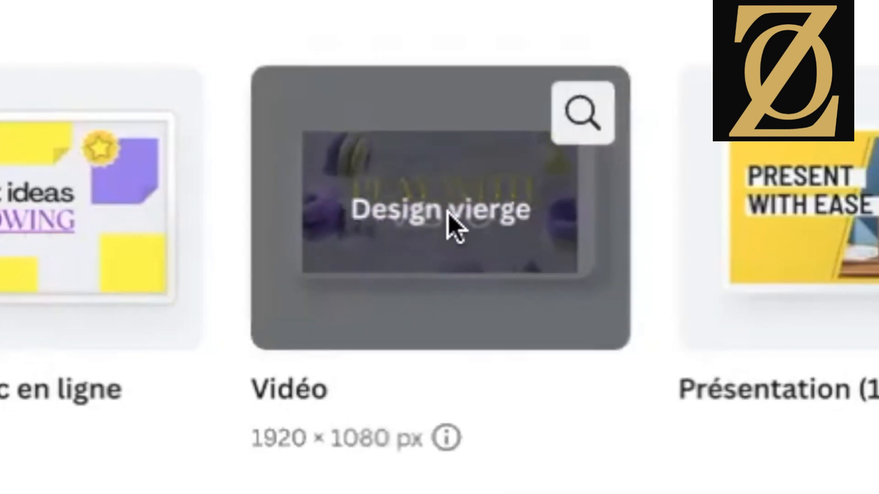
{"action": "left_click", "coordinate": [448, 213]}
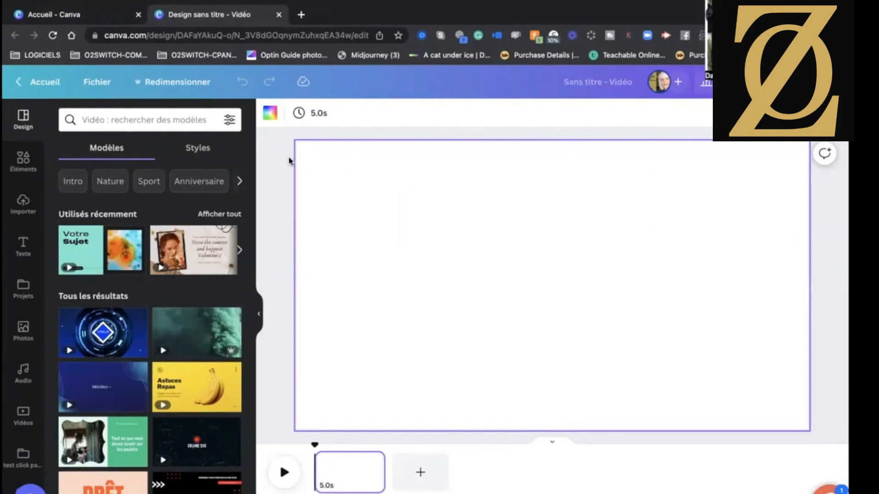
{"action": "left_click", "coordinate": [21, 202]}
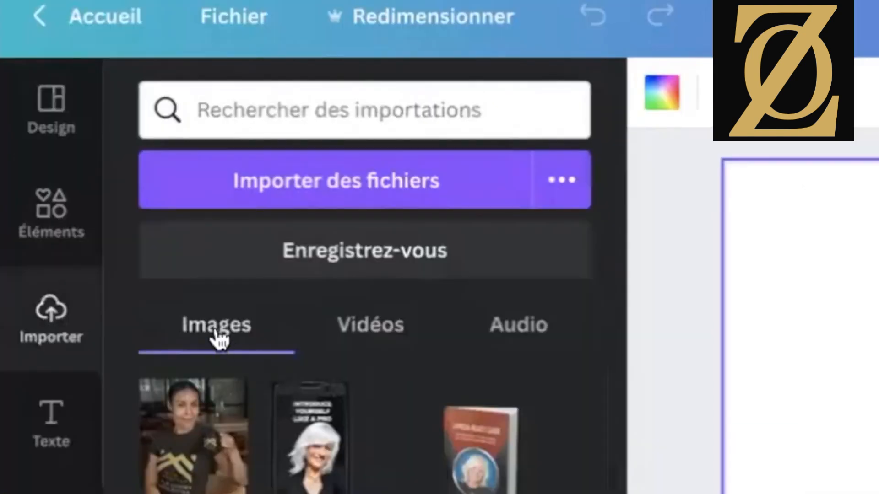
{"action": "left_click", "coordinate": [370, 337]}
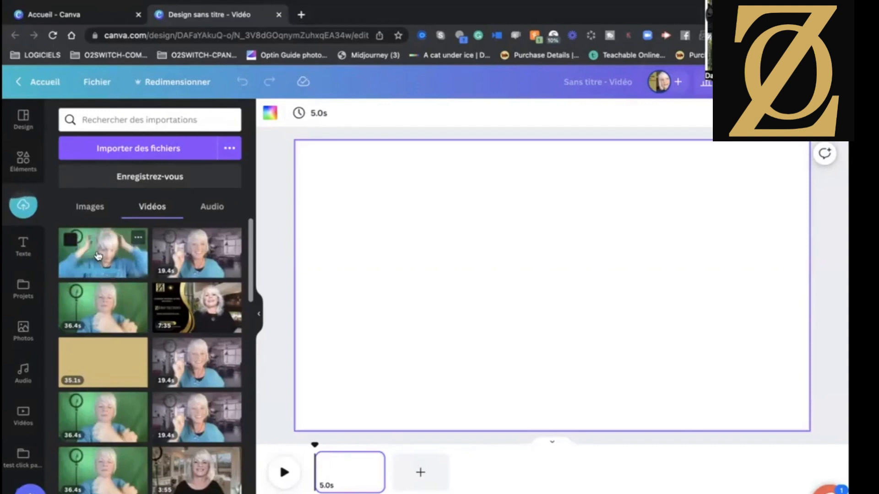
{"action": "left_click_drag", "start_coordinate": [211, 234], "coordinate": [319, 235]}
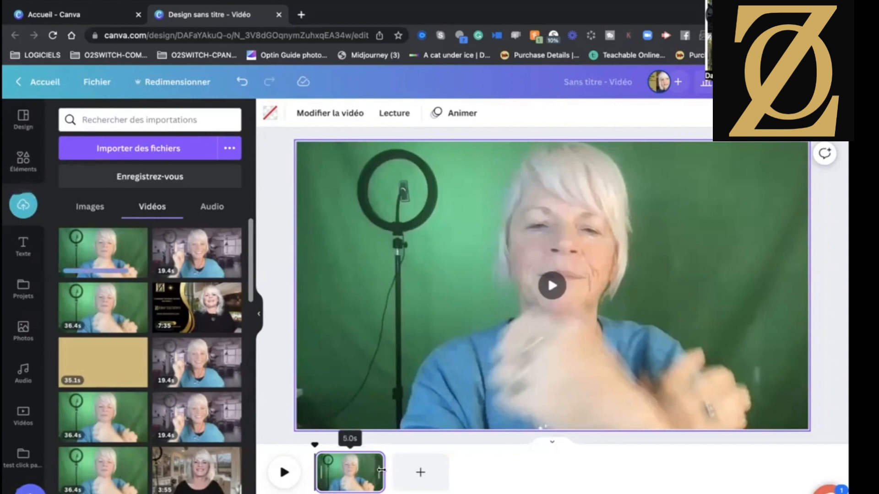
Extend the clip on the timeline to its full 36.4 seconds and play it from the start.
{"action": "left_click_drag", "start_coordinate": [382, 470], "coordinate": [617, 460]}
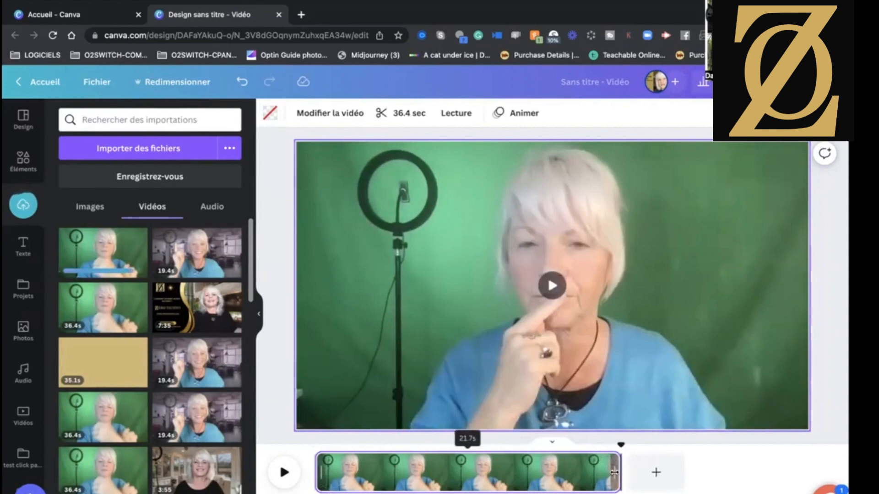
{"action": "left_click_drag", "start_coordinate": [614, 472], "coordinate": [745, 466]}
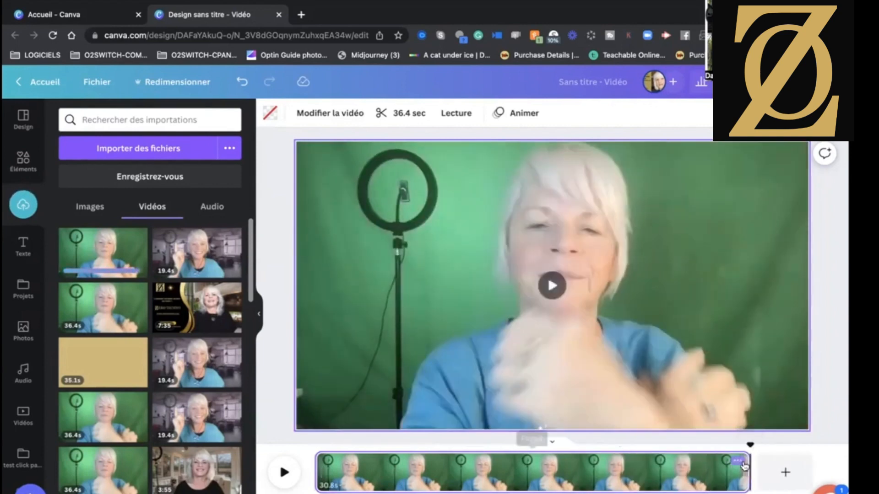
{"action": "left_click", "coordinate": [313, 449]}
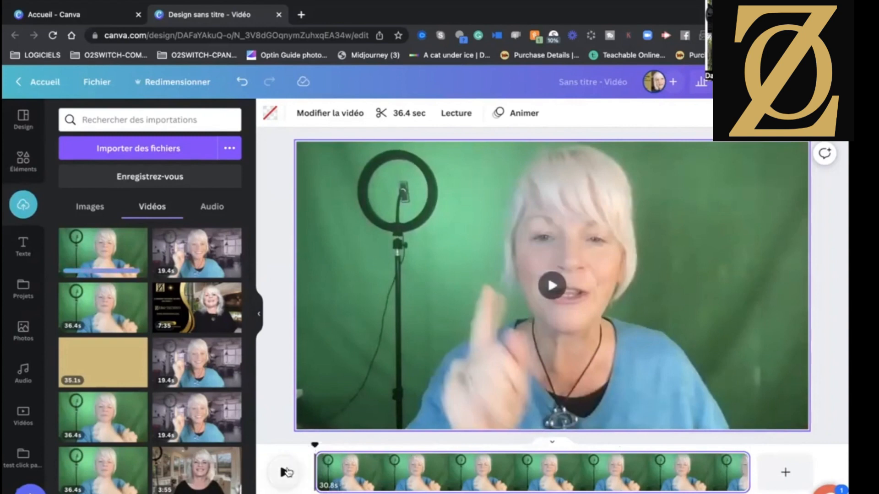
{"action": "left_click", "coordinate": [286, 472]}
{"action": "left_click", "coordinate": [286, 474]}
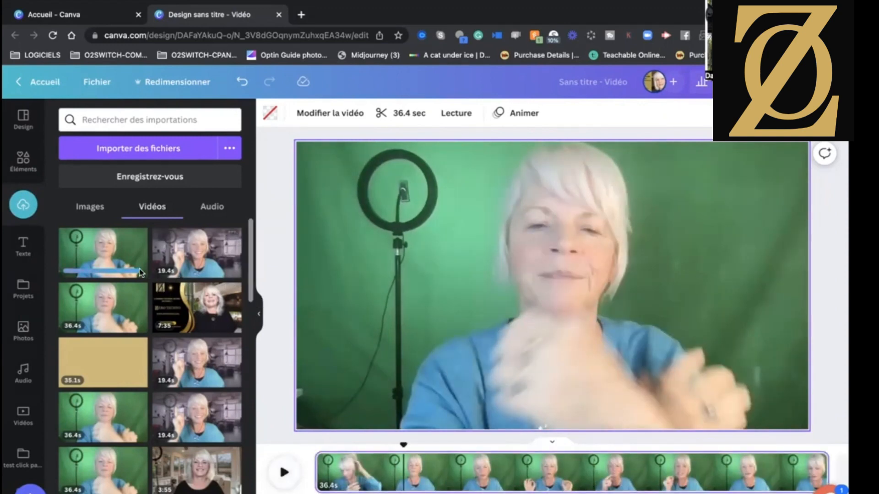
Replay the clip's opening from the start to examine where the unwanted preparation ends and the actual speech begins.
{"action": "mouse_move", "coordinate": [144, 273]}
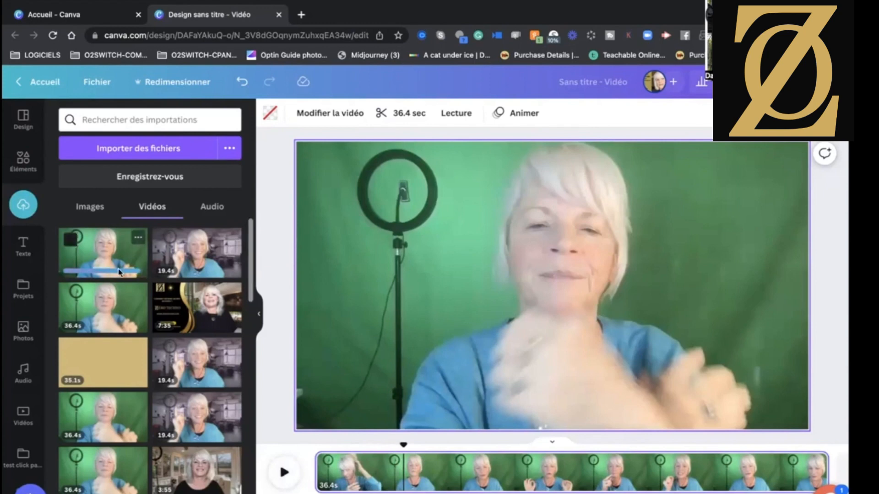
{"action": "left_click", "coordinate": [317, 449]}
{"action": "left_click", "coordinate": [284, 473]}
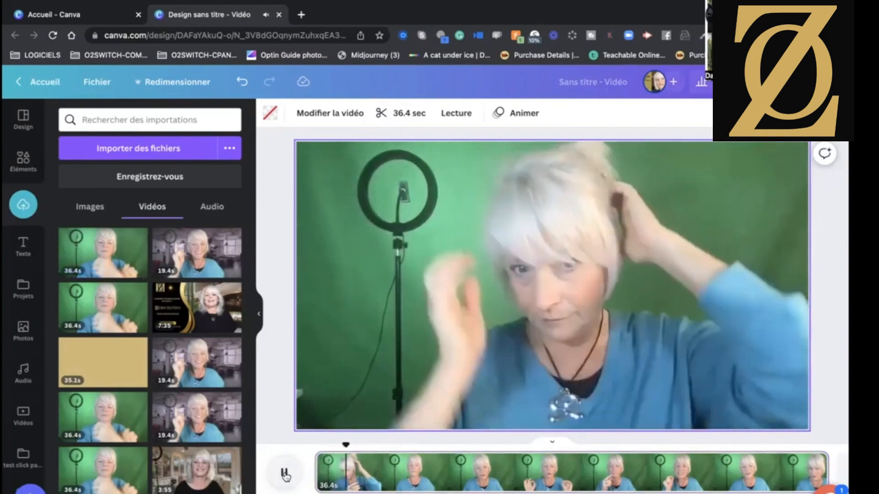
{"action": "left_click", "coordinate": [284, 474]}
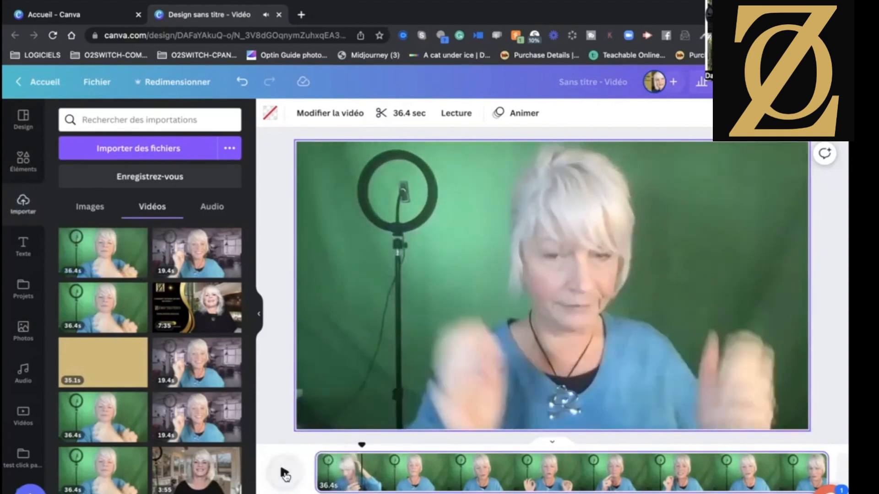
{"action": "left_click", "coordinate": [284, 474]}
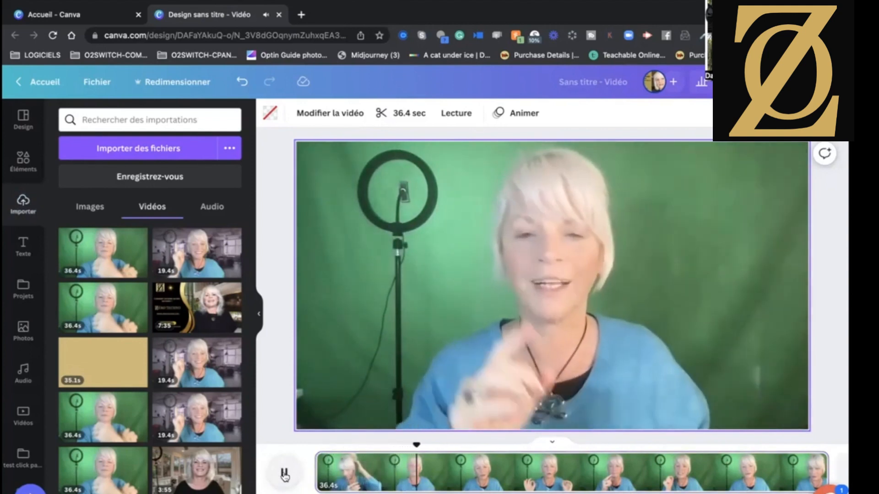
{"action": "left_click", "coordinate": [284, 475]}
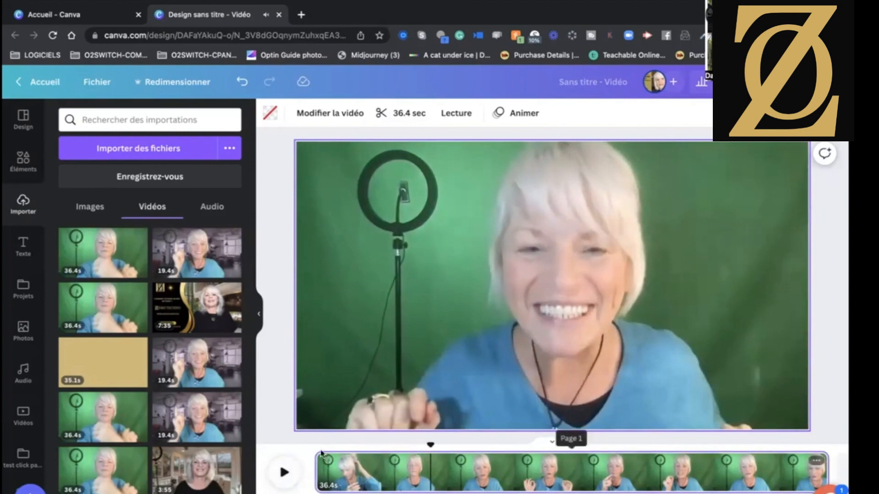
{"action": "left_click", "coordinate": [320, 455]}
{"action": "left_click", "coordinate": [283, 474]}
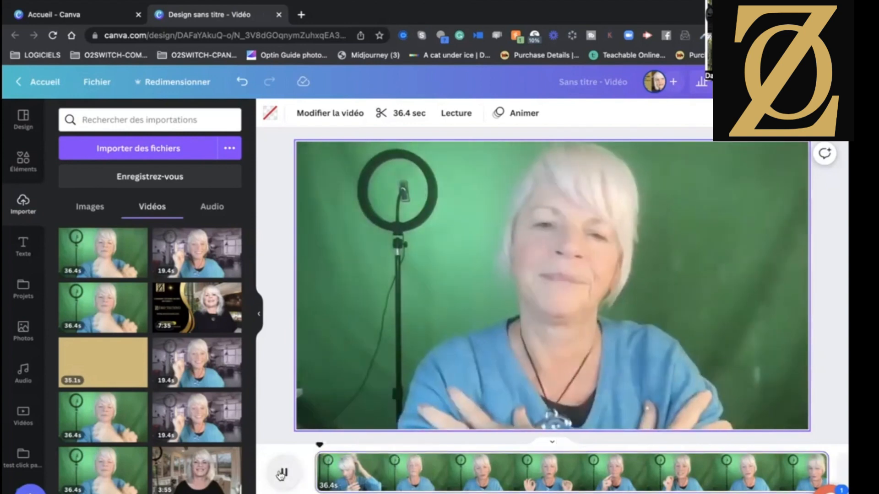
{"action": "left_click", "coordinate": [281, 475]}
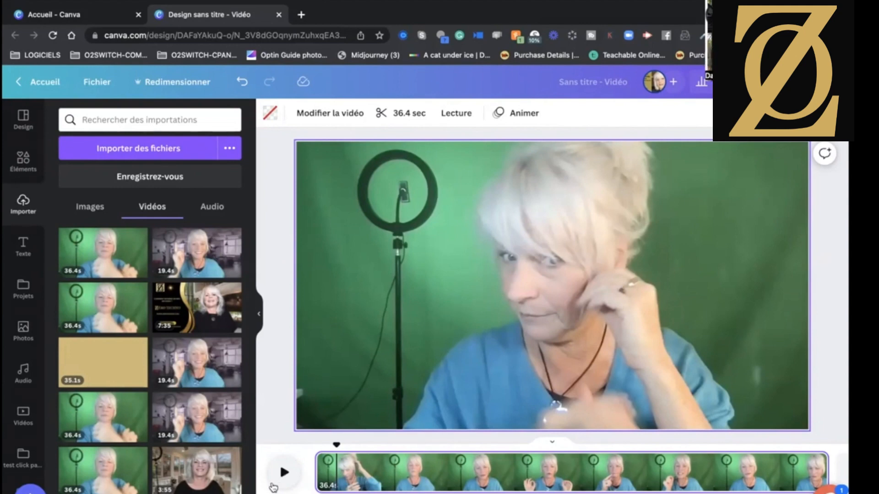
Split the page at about 7.7 seconds, just before the speech begins, and delete the opening segment.
{"action": "left_click", "coordinate": [315, 456]}
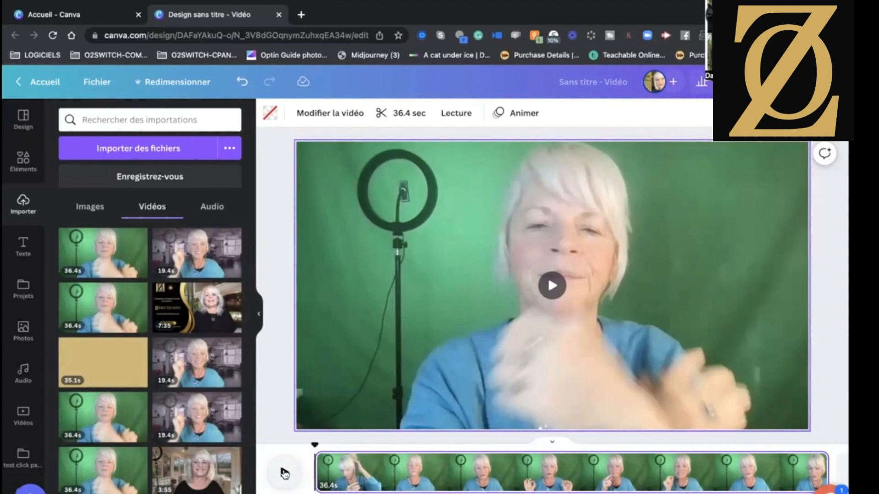
{"action": "left_click", "coordinate": [283, 474]}
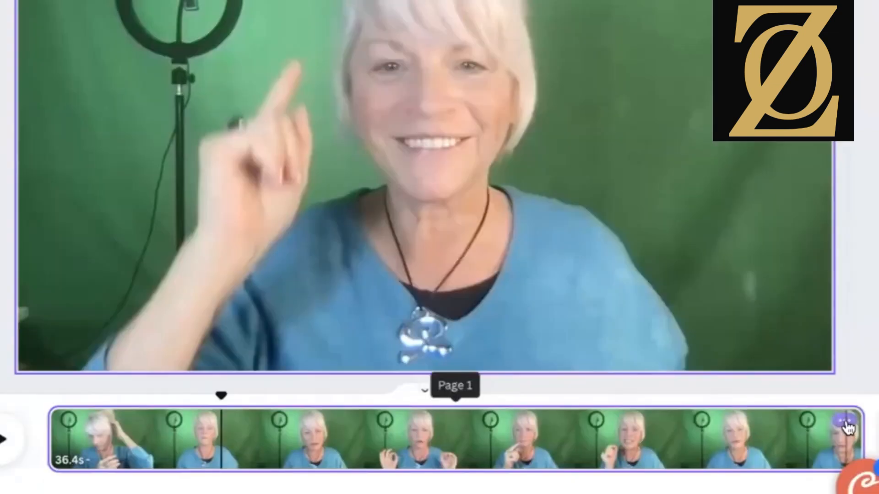
{"action": "left_click", "coordinate": [789, 313]}
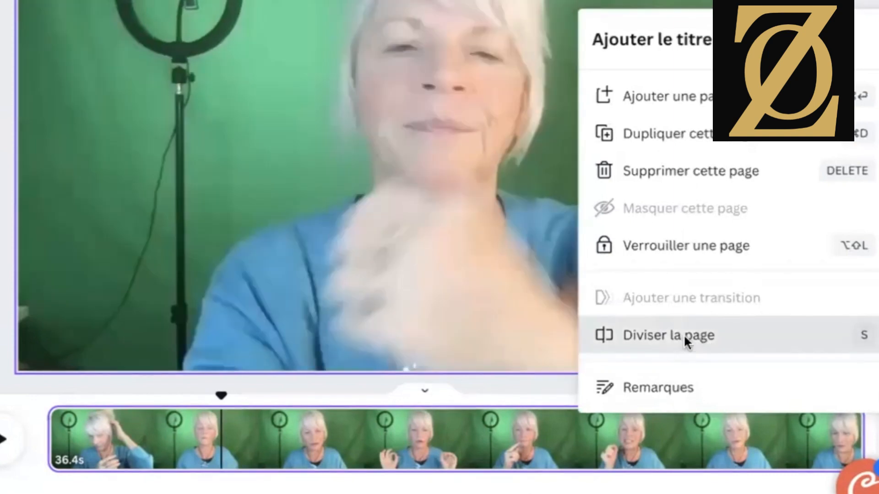
{"action": "left_click", "coordinate": [685, 337]}
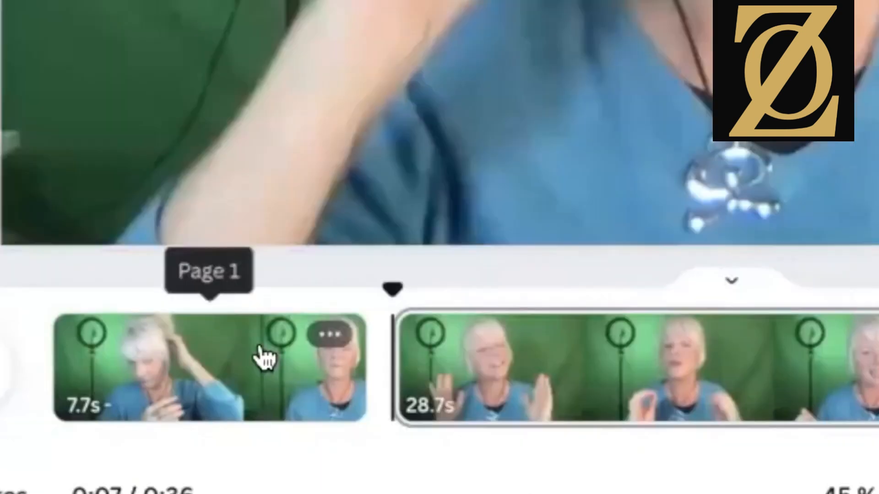
{"action": "left_click", "coordinate": [329, 338]}
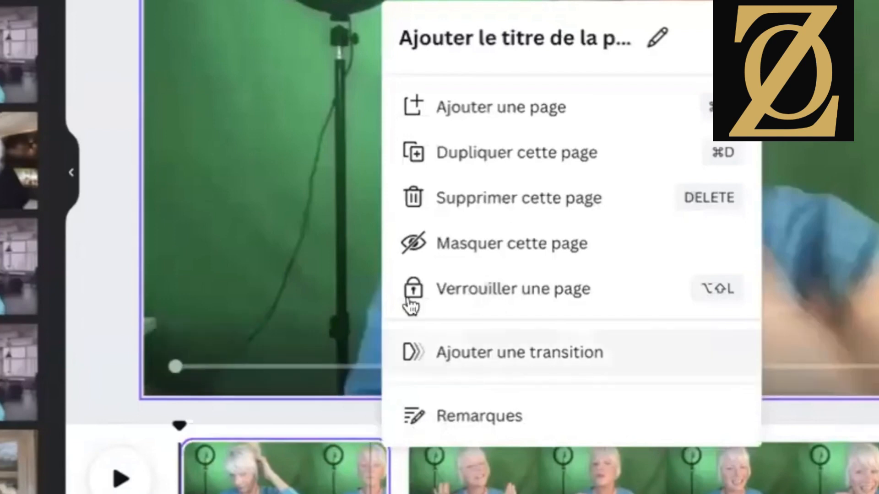
{"action": "left_click", "coordinate": [470, 199]}
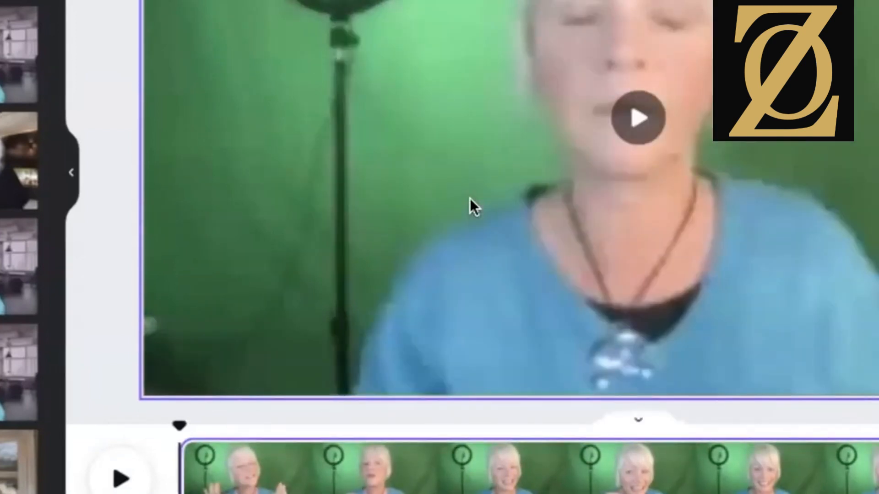
Trim the start of the remaining clip in small amounts to a length of 28.2 seconds, playing it back after each trim.
{"action": "left_click", "coordinate": [120, 480]}
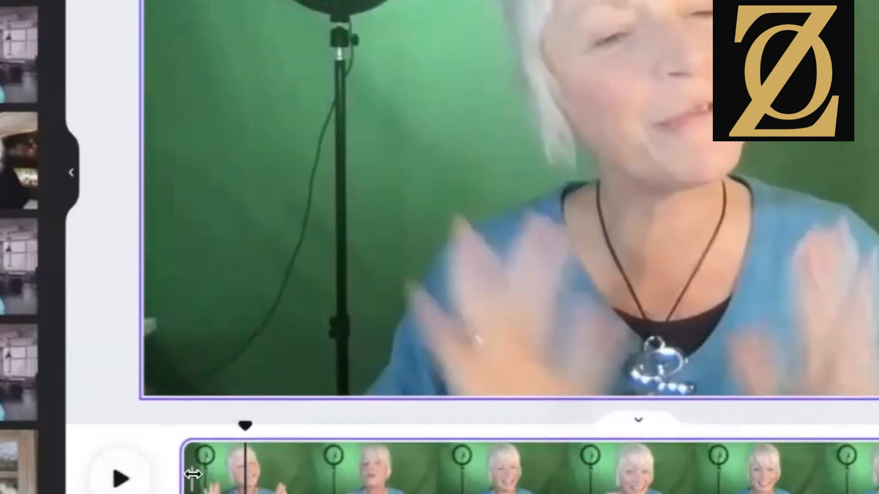
{"action": "left_click_drag", "start_coordinate": [188, 475], "coordinate": [187, 473]}
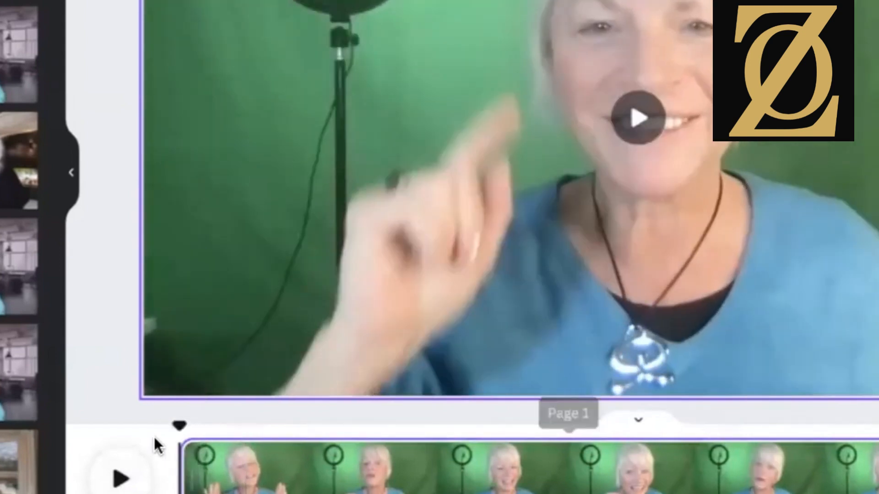
{"action": "left_click", "coordinate": [118, 481]}
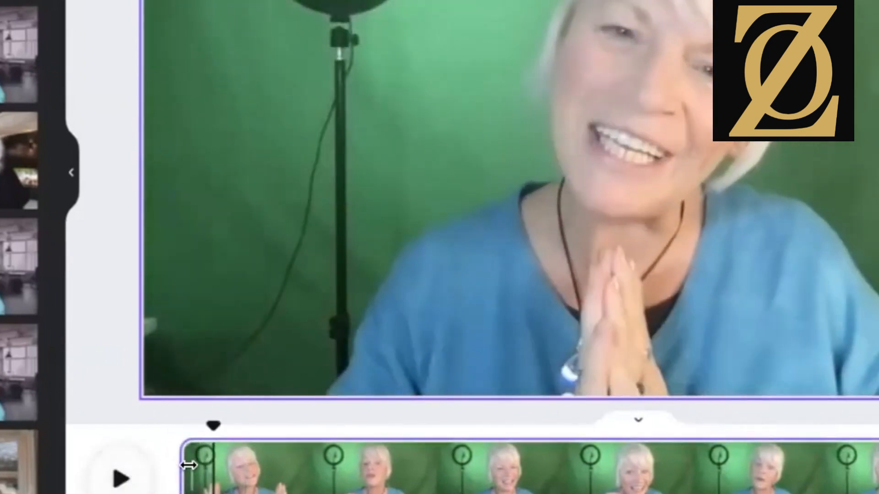
{"action": "mouse_move", "coordinate": [186, 474]}
{"action": "left_mouse_down"}
{"action": "mouse_move", "coordinate": [198, 475]}
{"action": "mouse_move", "coordinate": [184, 474]}
{"action": "left_mouse_up"}
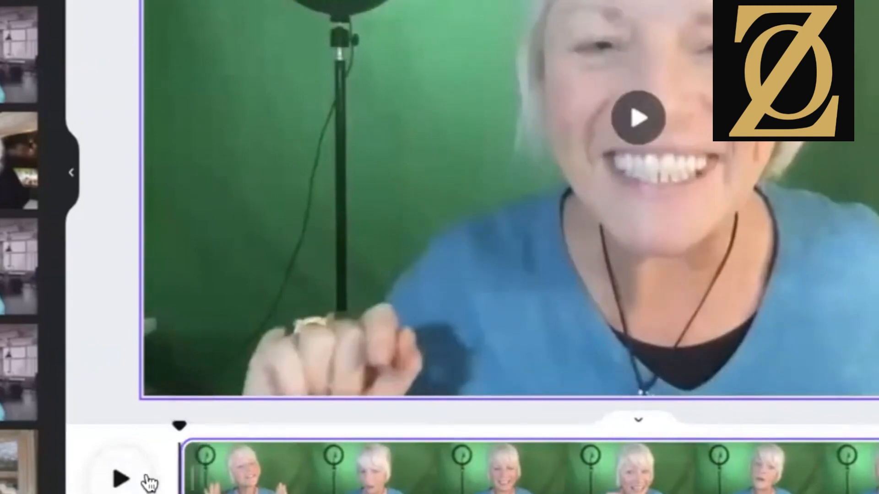
{"action": "left_click", "coordinate": [119, 479]}
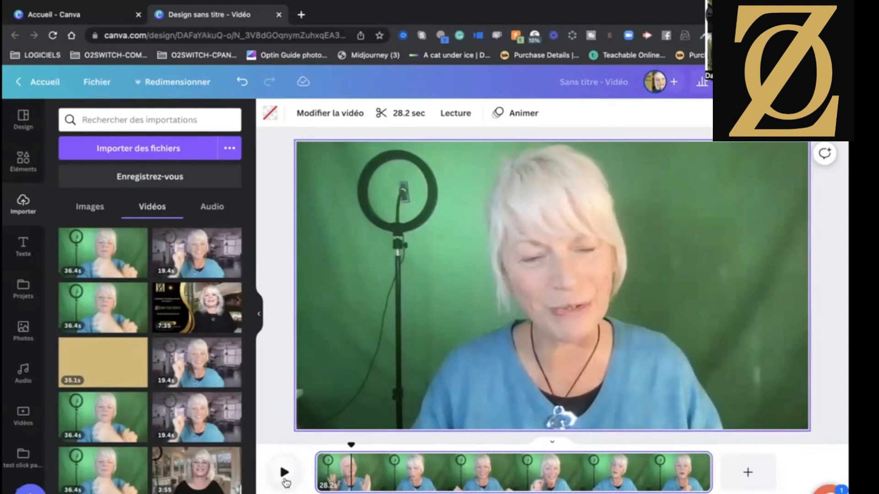
Play the clip to the beginning of the unwanted middle passage and split the page there, at about 11.8 seconds.
{"action": "left_click", "coordinate": [283, 474]}
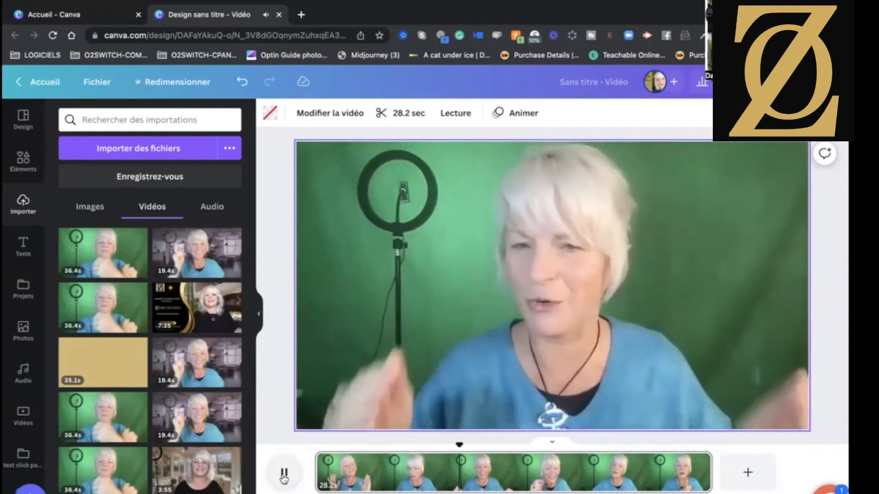
{"action": "left_click", "coordinate": [284, 475]}
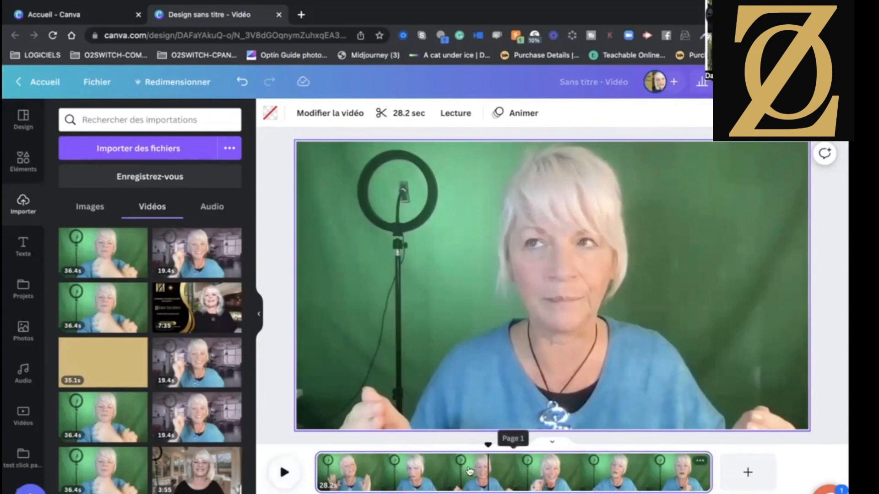
{"action": "left_click", "coordinate": [485, 474]}
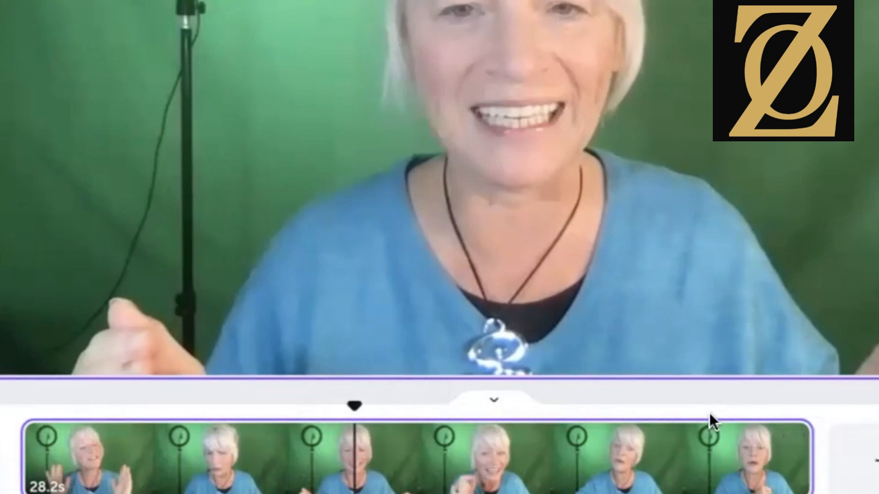
{"action": "left_click", "coordinate": [789, 442]}
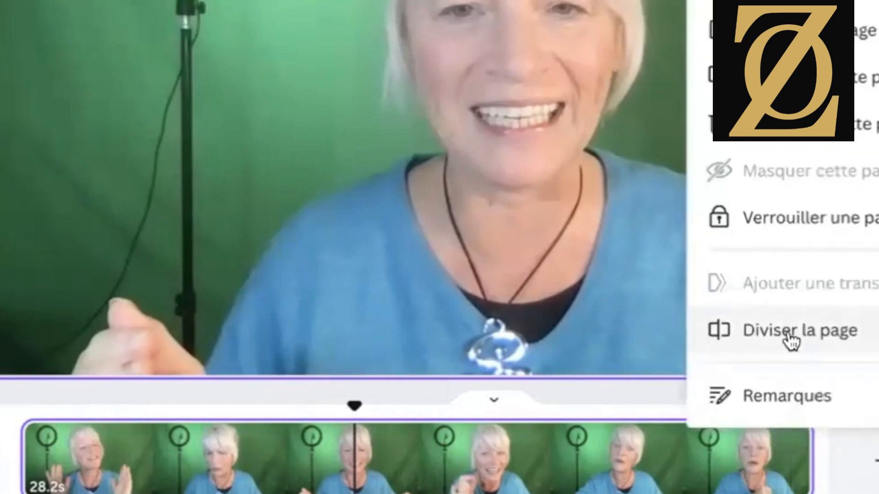
{"action": "left_click", "coordinate": [817, 333]}
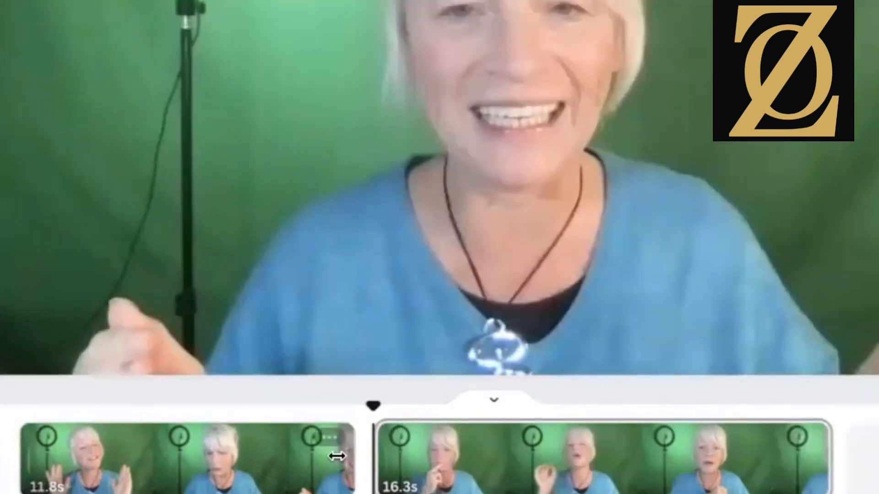
Split the second page where the unwanted middle passage ends and delete that passage, keeping the following 12.7-second segment.
{"action": "mouse_move", "coordinate": [377, 449]}
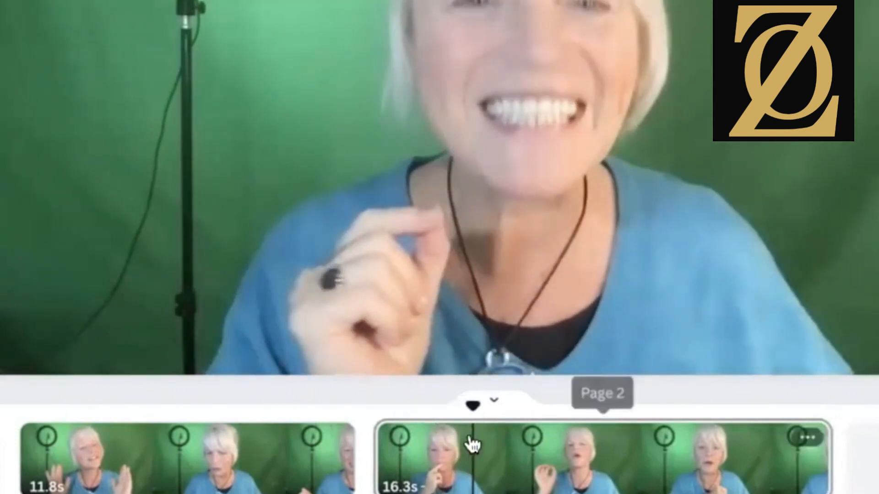
{"action": "left_click", "coordinate": [475, 446]}
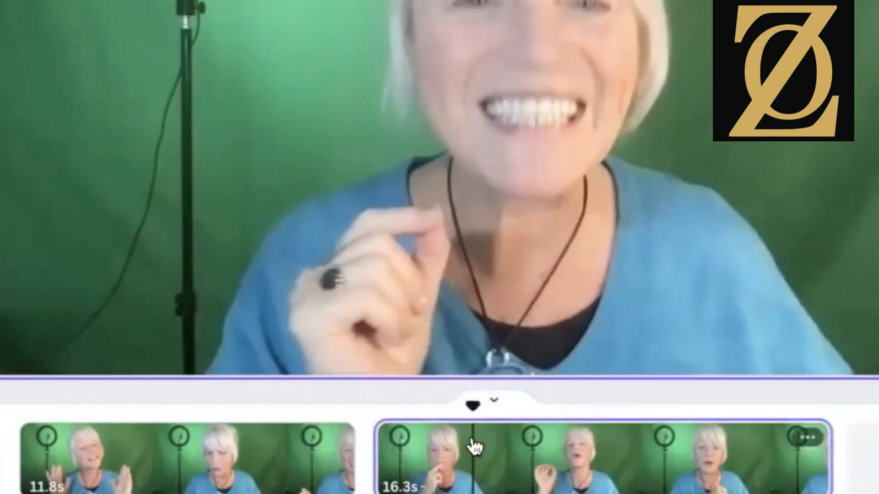
{"action": "left_click", "coordinate": [808, 438]}
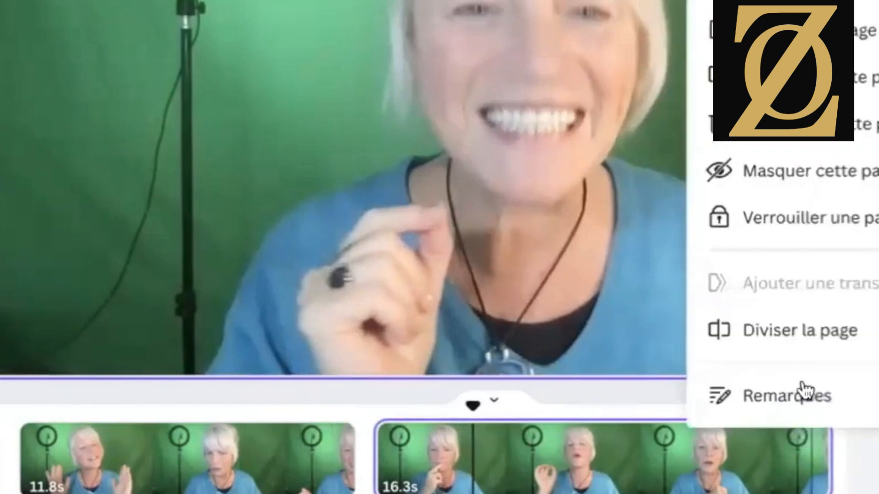
{"action": "left_click", "coordinate": [787, 331]}
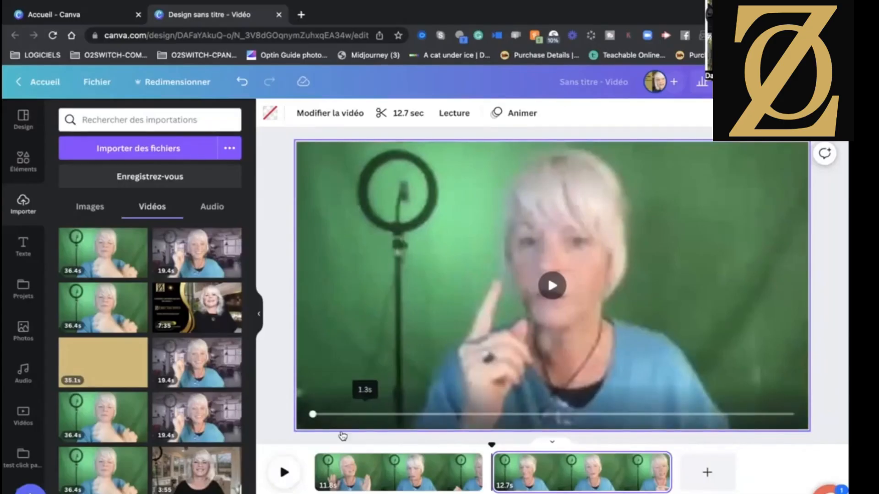
Play the video from the start to the unwanted ending, split the second page at 10.3 seconds and delete the 2.4-second remainder.
{"action": "left_click", "coordinate": [315, 458]}
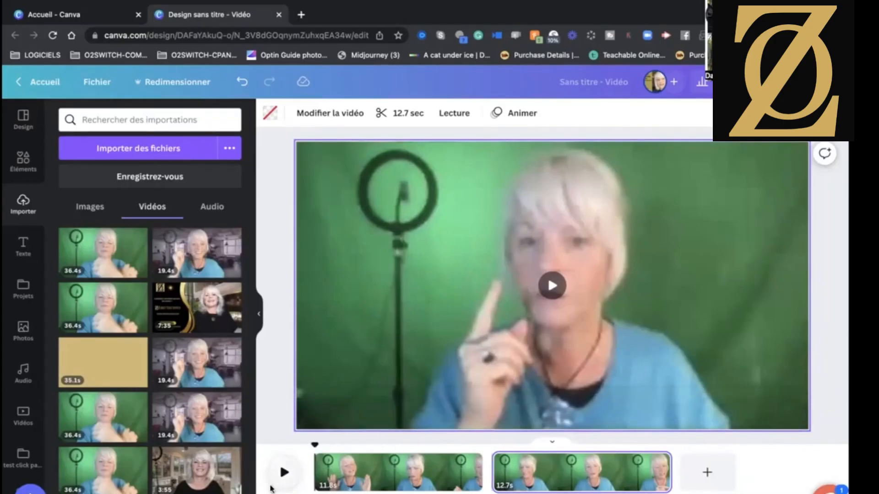
{"action": "left_click", "coordinate": [283, 473]}
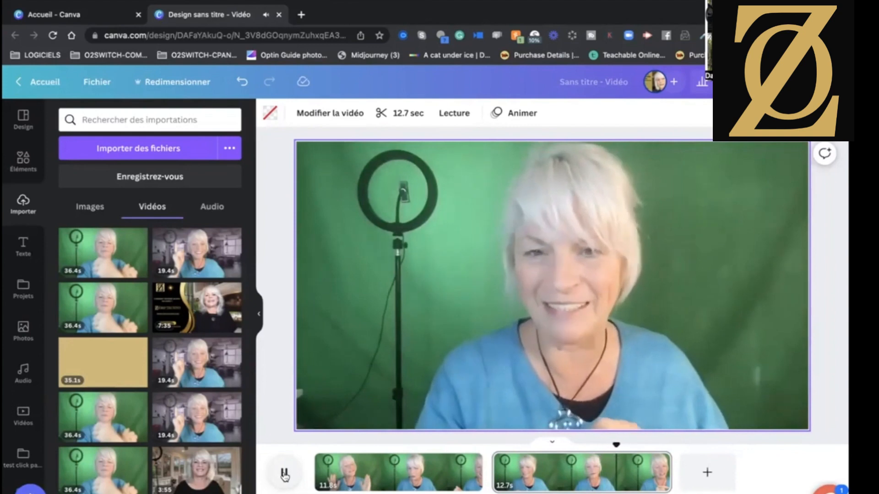
{"action": "left_click", "coordinate": [284, 474]}
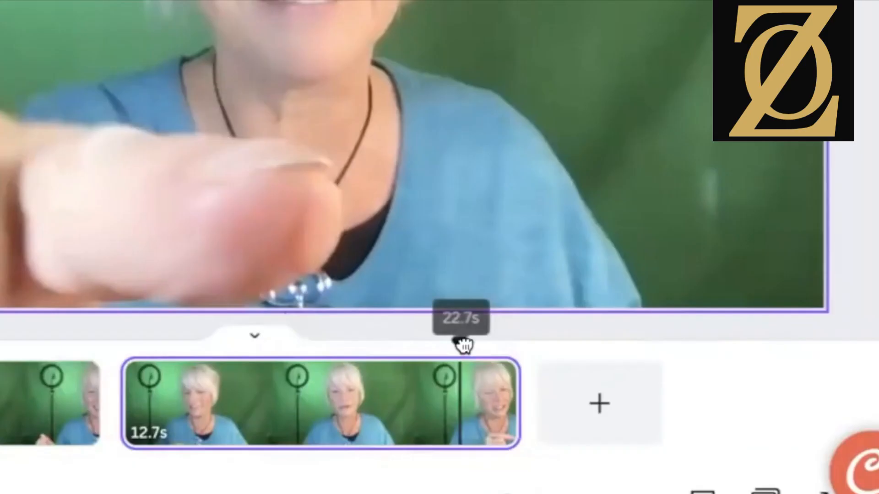
{"action": "left_click_drag", "start_coordinate": [463, 345], "coordinate": [450, 346]}
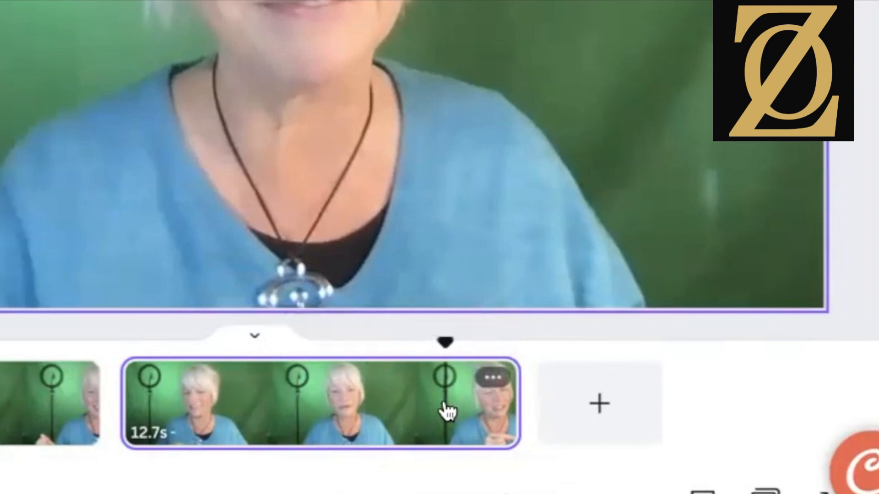
{"action": "left_click", "coordinate": [492, 383]}
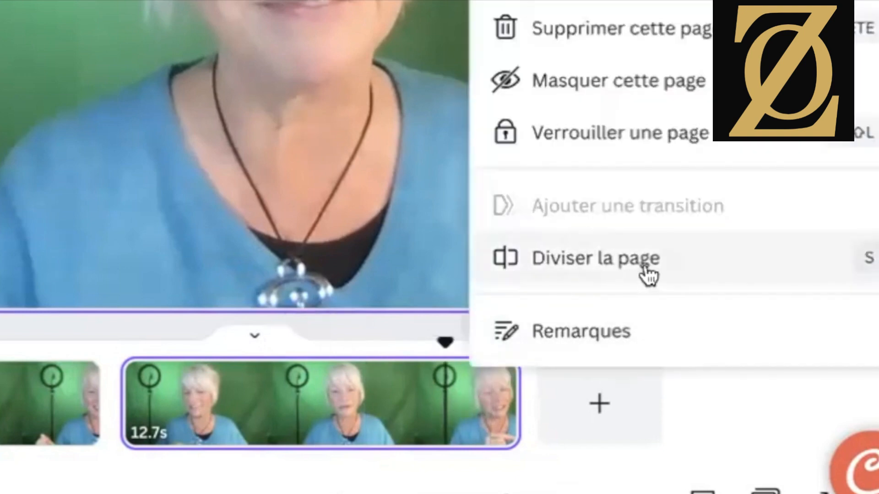
{"action": "left_click", "coordinate": [598, 254]}
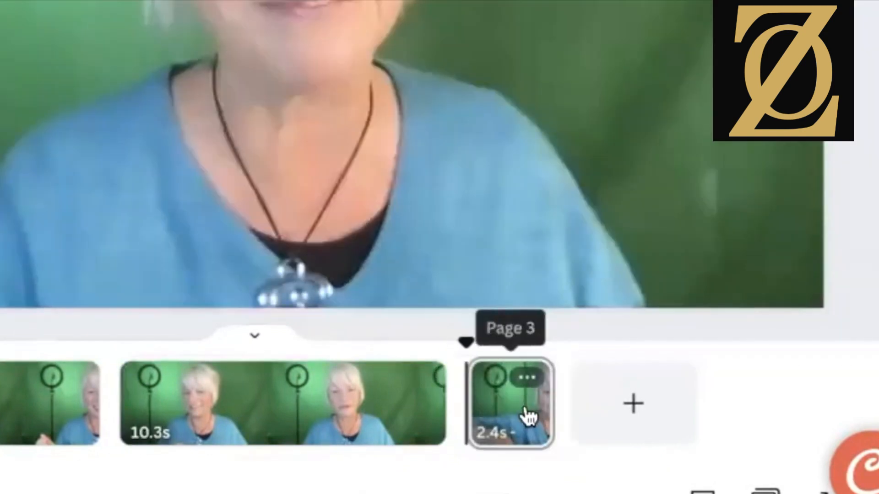
{"action": "left_click", "coordinate": [527, 377]}
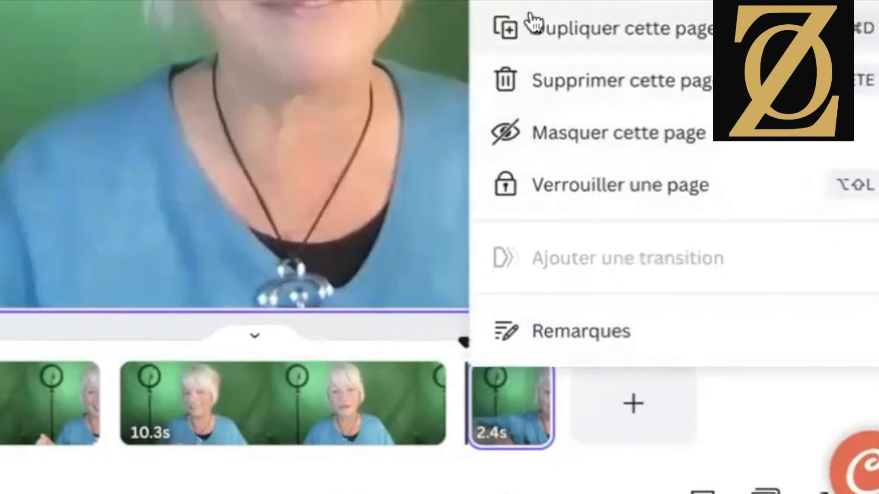
{"action": "left_click", "coordinate": [536, 79]}
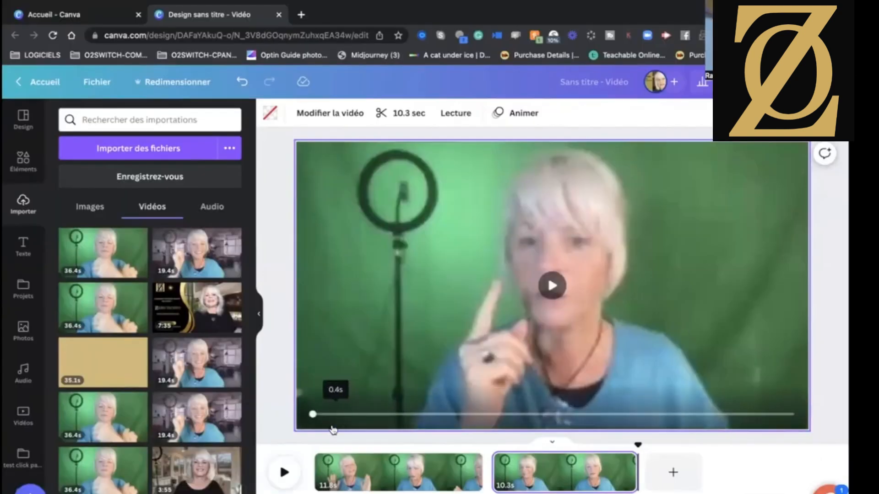
Replay the shortened two-page video from the start to check the cuts and the ending.
{"action": "left_click", "coordinate": [308, 451]}
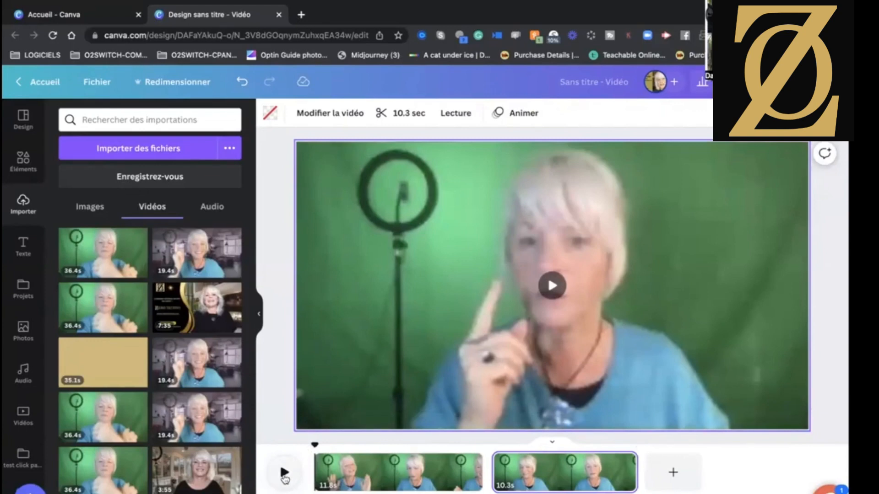
{"action": "left_click", "coordinate": [284, 474]}
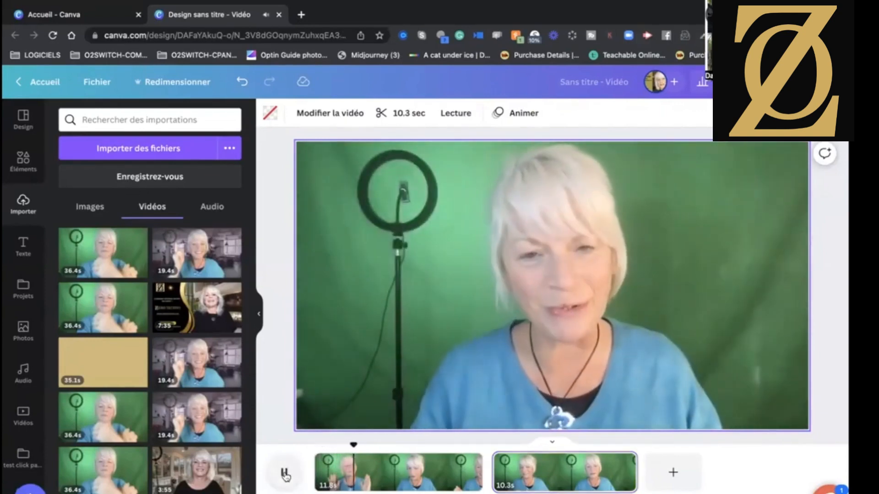
{"action": "left_click", "coordinate": [284, 474]}
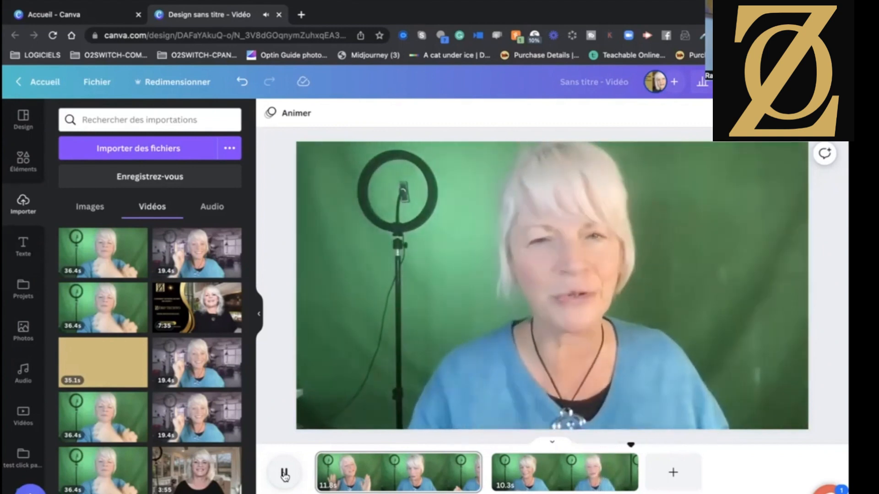
{"action": "left_click", "coordinate": [284, 475]}
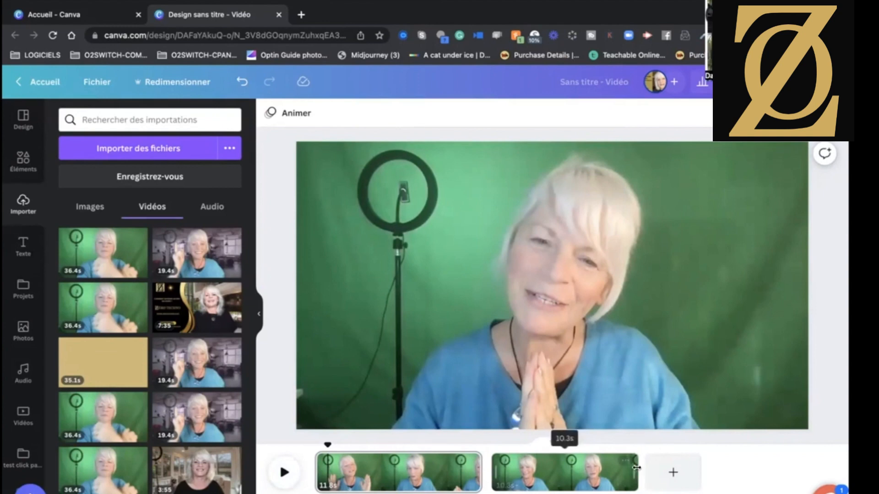
Try extending the end of the second page to 10.5 seconds and undo that change.
{"action": "mouse_move", "coordinate": [640, 471]}
{"action": "left_mouse_down"}
{"action": "mouse_move", "coordinate": [666, 465]}
{"action": "mouse_move", "coordinate": [640, 469]}
{"action": "left_mouse_up"}
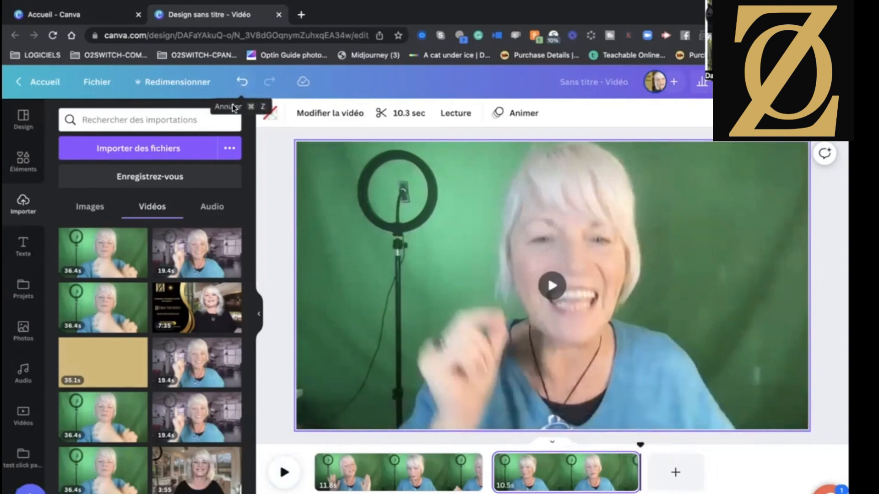
{"action": "left_click", "coordinate": [243, 83]}
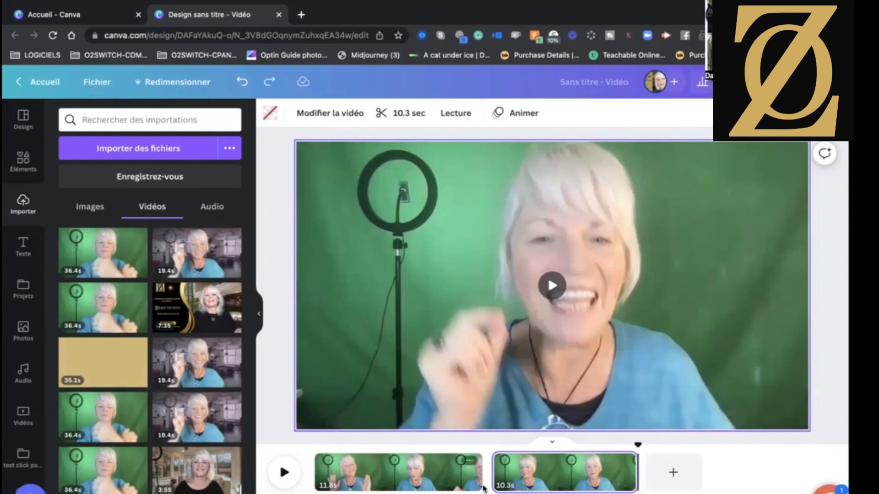
Add a transition between the first and second pages of the video.
{"action": "mouse_move", "coordinate": [487, 489]}
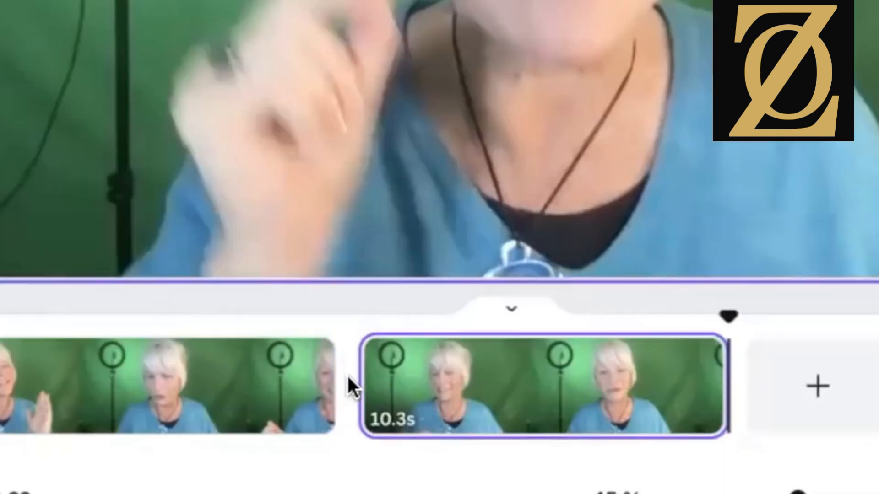
{"action": "mouse_move", "coordinate": [487, 473]}
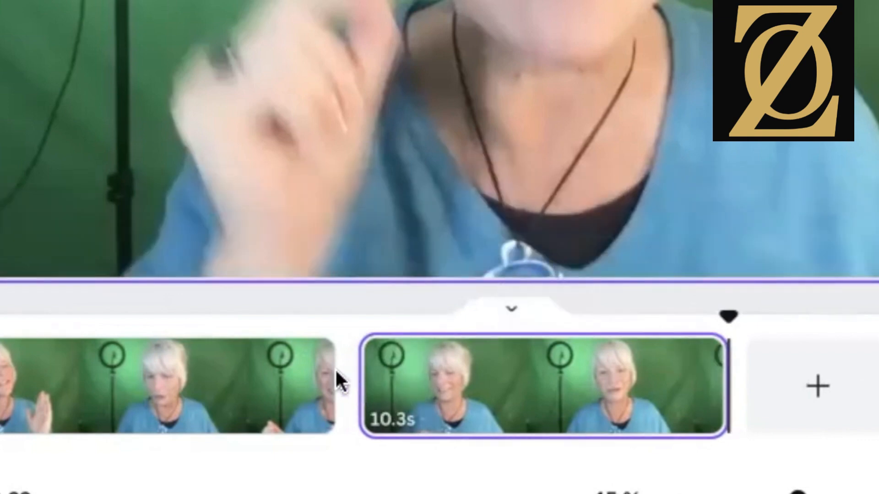
{"action": "mouse_move", "coordinate": [352, 393]}
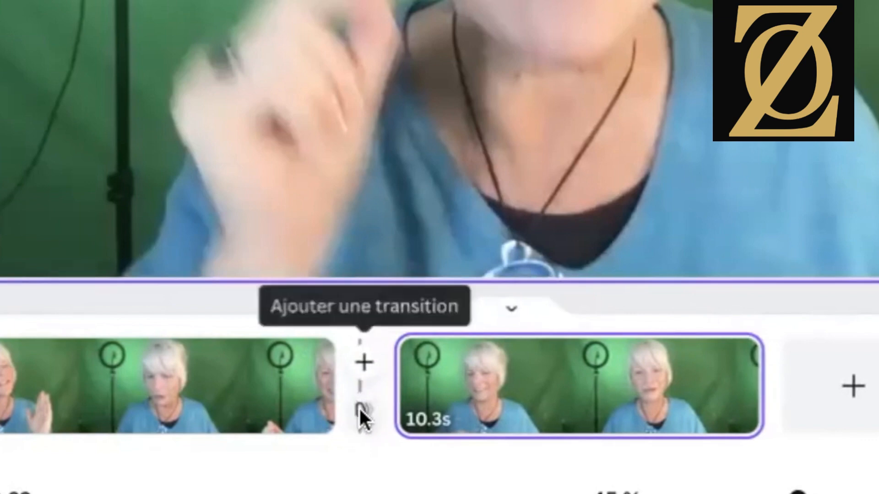
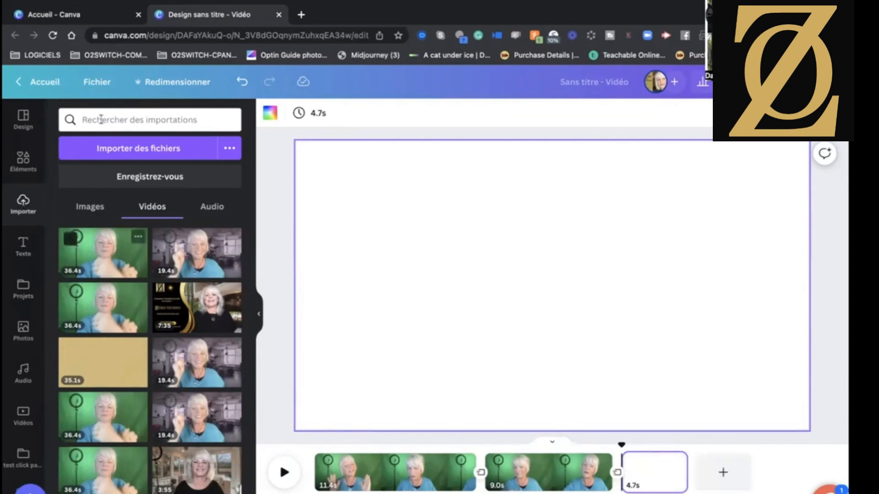
Fill the blank third page with the uploaded image of a woman in profile overlaid with light effects.
{"action": "left_click", "coordinate": [100, 208]}
{"action": "scroll", "coordinate": [173, 314], "scroll_direction": "down", "scroll_amount": 8}
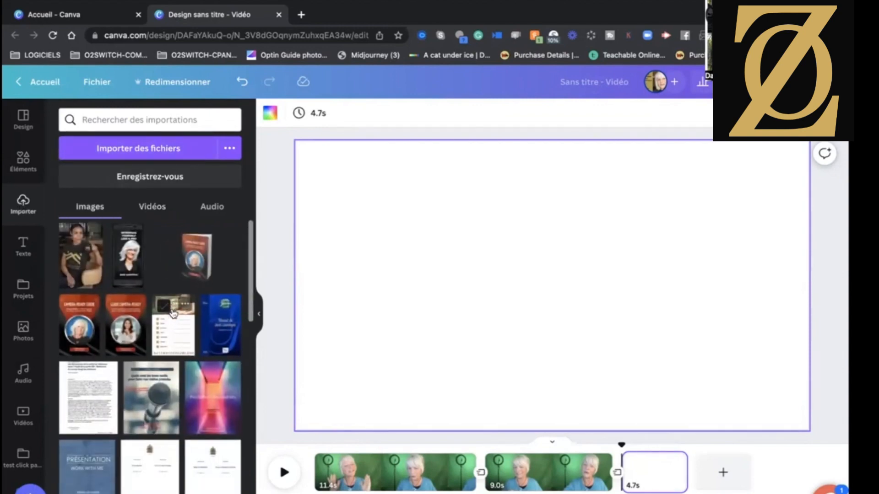
{"action": "scroll", "coordinate": [173, 313], "scroll_direction": "down", "scroll_amount": 5}
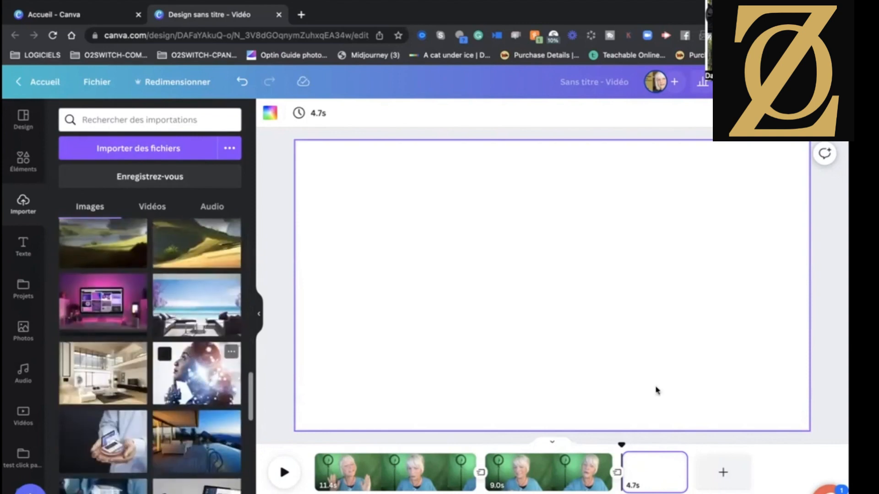
{"action": "left_click_drag", "start_coordinate": [657, 390], "coordinate": [653, 473]}
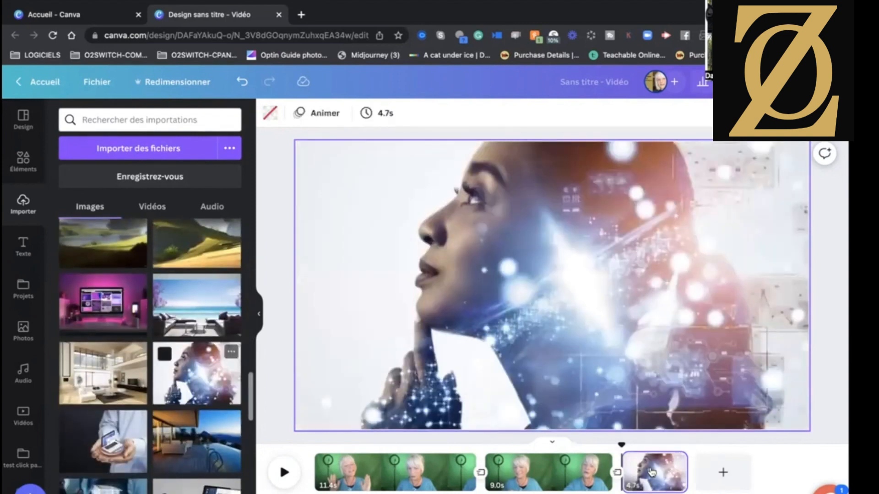
Replace the third page's image with the uploaded 12.7-second video of a silhouette at sunset.
{"action": "scroll", "coordinate": [179, 489], "scroll_direction": "down", "scroll_amount": 2}
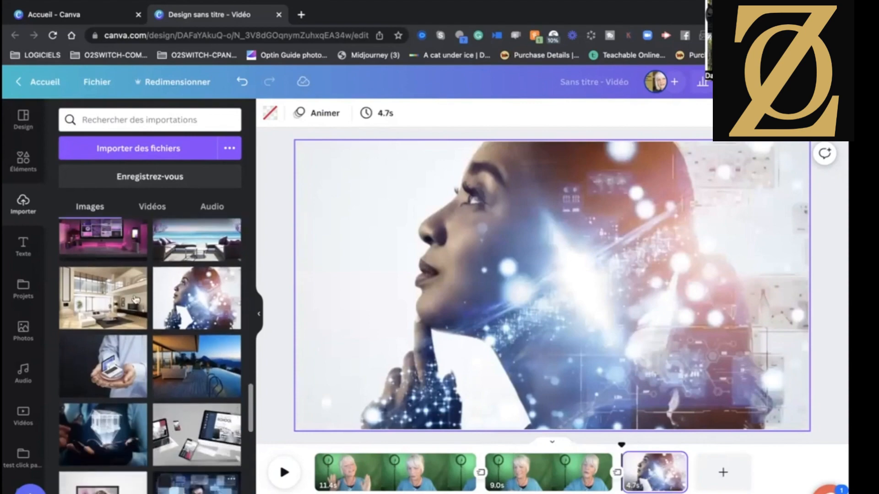
{"action": "left_click", "coordinate": [145, 208]}
{"action": "scroll", "coordinate": [200, 408], "scroll_direction": "down", "scroll_amount": 5}
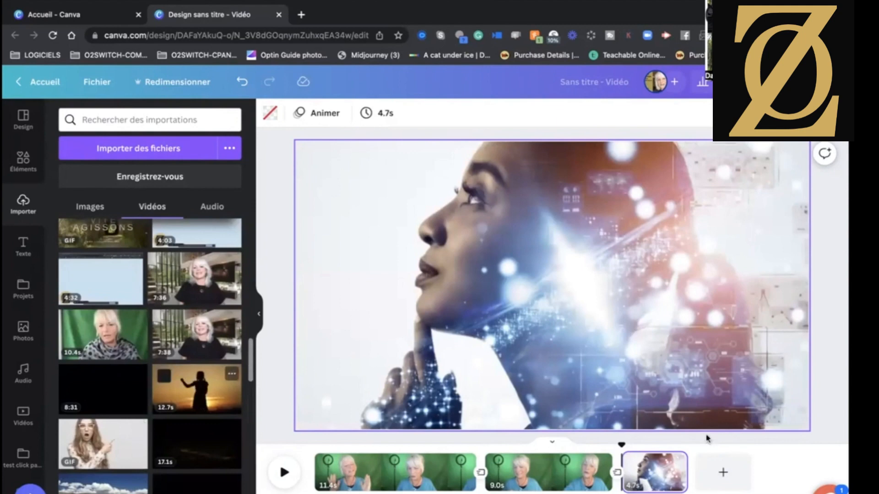
{"action": "left_click_drag", "start_coordinate": [670, 468], "coordinate": [660, 467]}
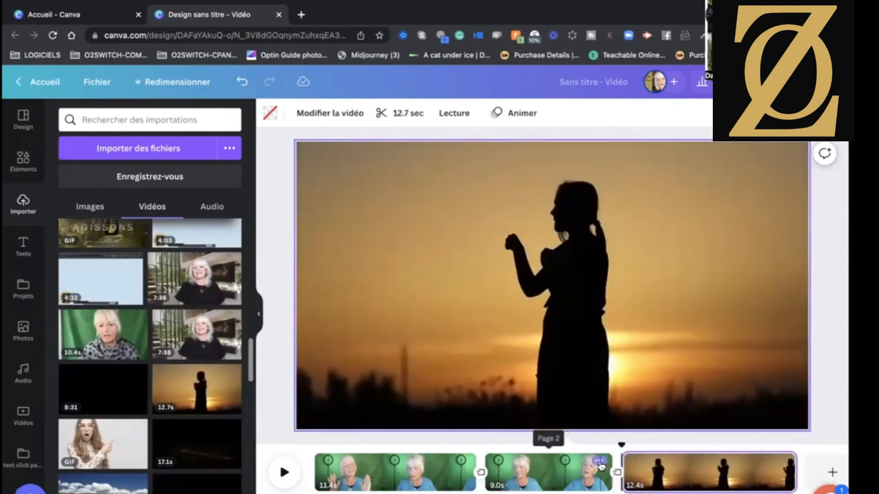
Delete the third page containing the sunset silhouette video.
{"action": "left_click", "coordinate": [600, 462]}
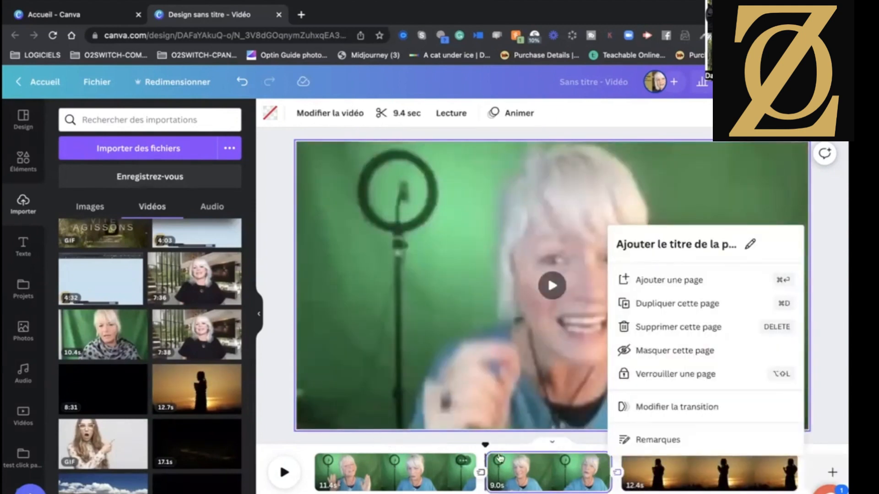
{"action": "left_click", "coordinate": [649, 476]}
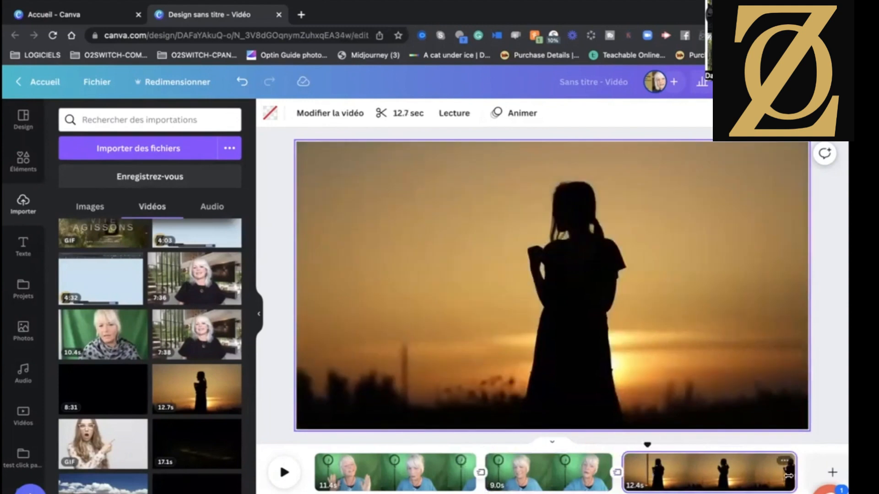
{"action": "left_click", "coordinate": [785, 460]}
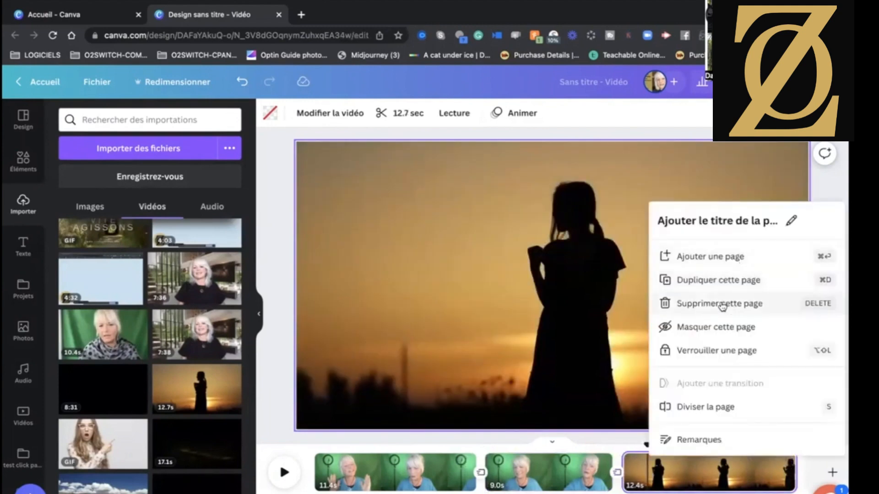
{"action": "left_click", "coordinate": [722, 307]}
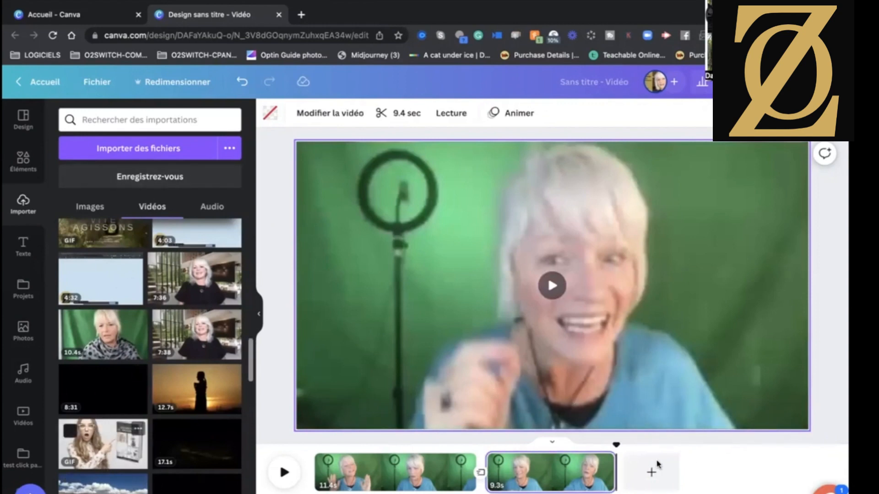
Add the uploaded GIF of the surprised woman pointing at a book as the third page and preview the video from the second page.
{"action": "left_click_drag", "start_coordinate": [657, 465], "coordinate": [653, 455]}
{"action": "left_click", "coordinate": [589, 471]}
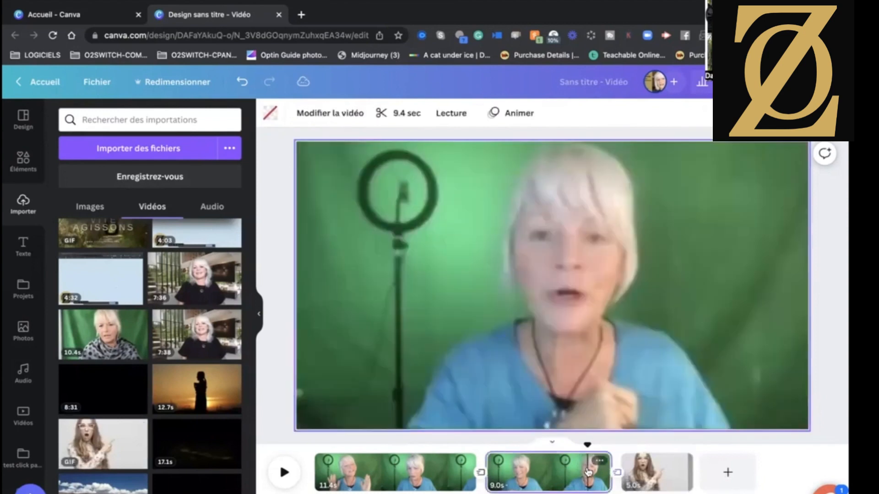
{"action": "left_click", "coordinate": [552, 286]}
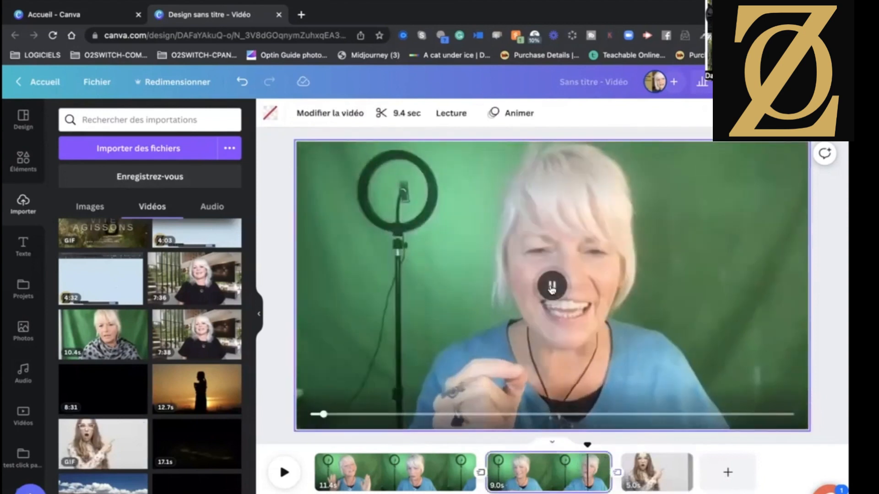
{"action": "left_click", "coordinate": [284, 473]}
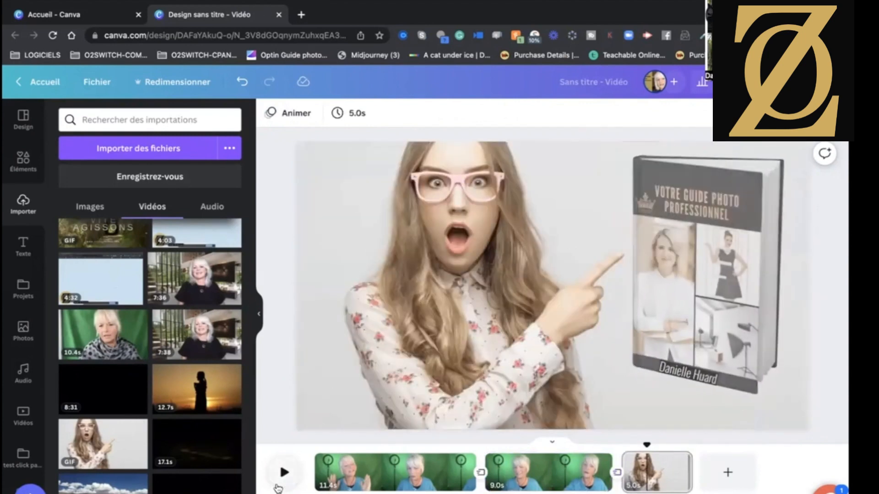
{"action": "left_click", "coordinate": [283, 474]}
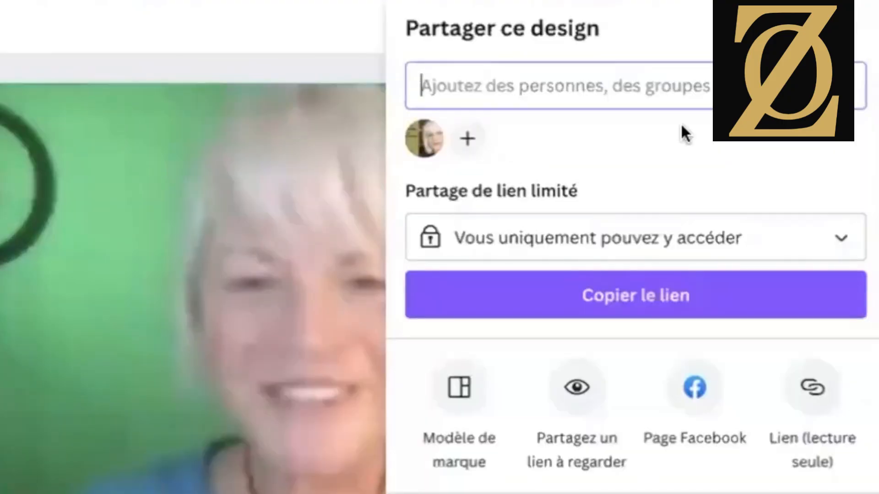
Download all three pages of the design as an MP4 video at 1080 px (HD).
{"action": "left_click", "coordinate": [494, 493]}
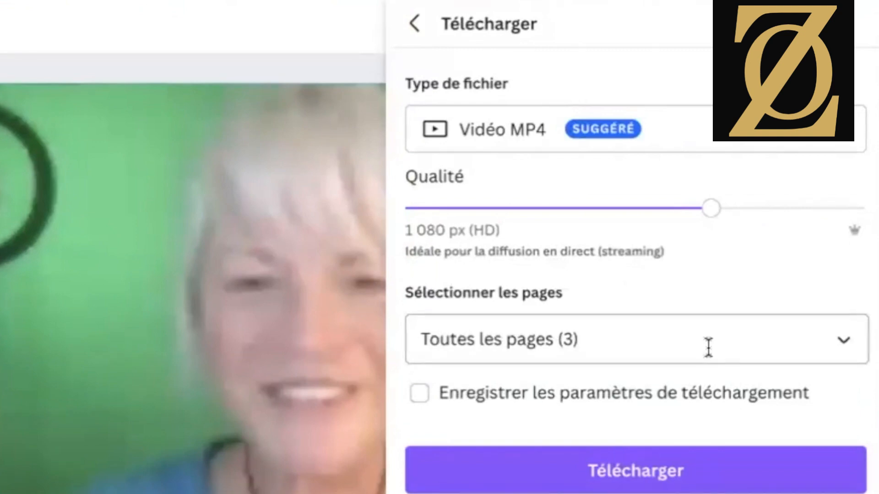
{"action": "left_click", "coordinate": [842, 341]}
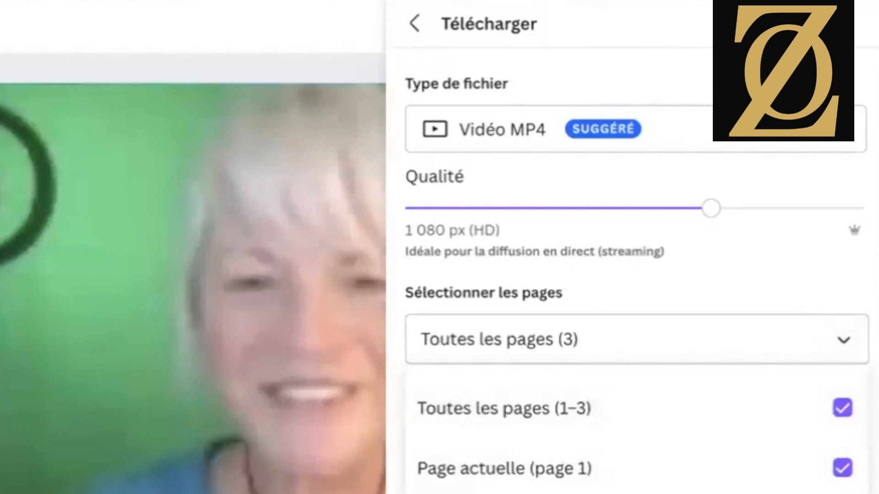
{"action": "left_click", "coordinate": [840, 340]}
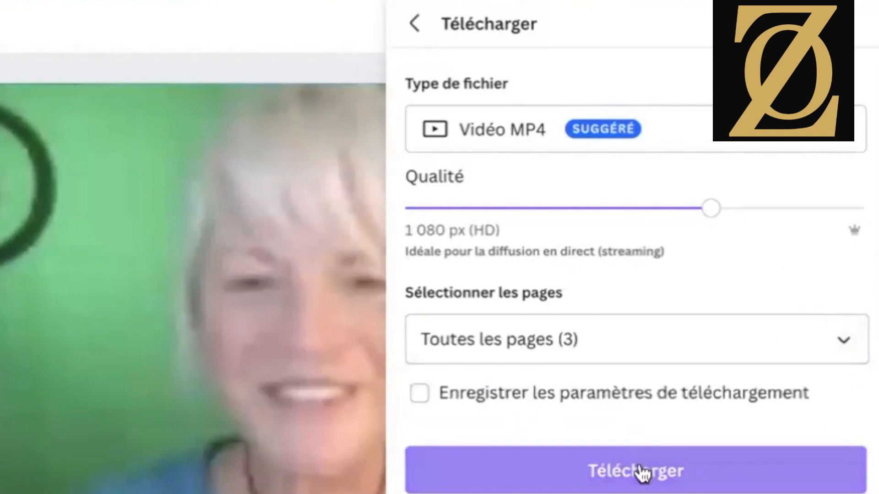
{"action": "left_click", "coordinate": [642, 471]}
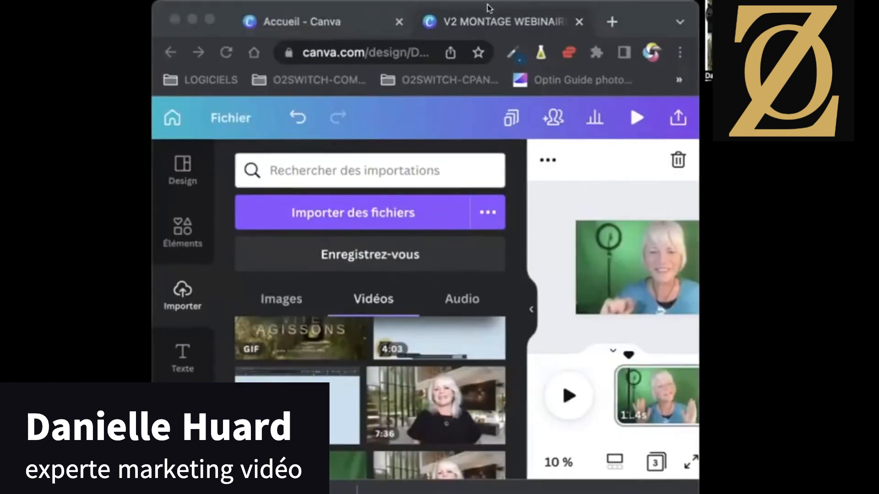
Enlarge the browser window, return to the Canva home page and browse the templates for the Vidéo 1920 × 1080 px format.
{"action": "left_click", "coordinate": [209, 19]}
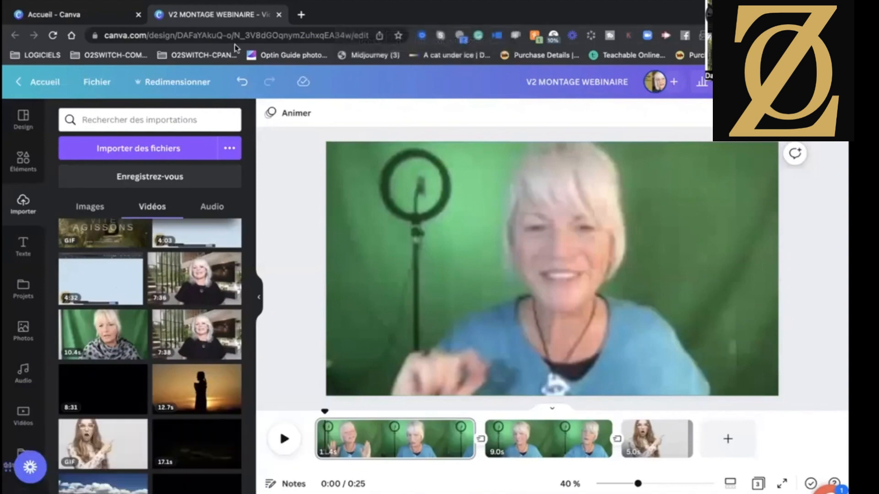
{"action": "left_click", "coordinate": [112, 19]}
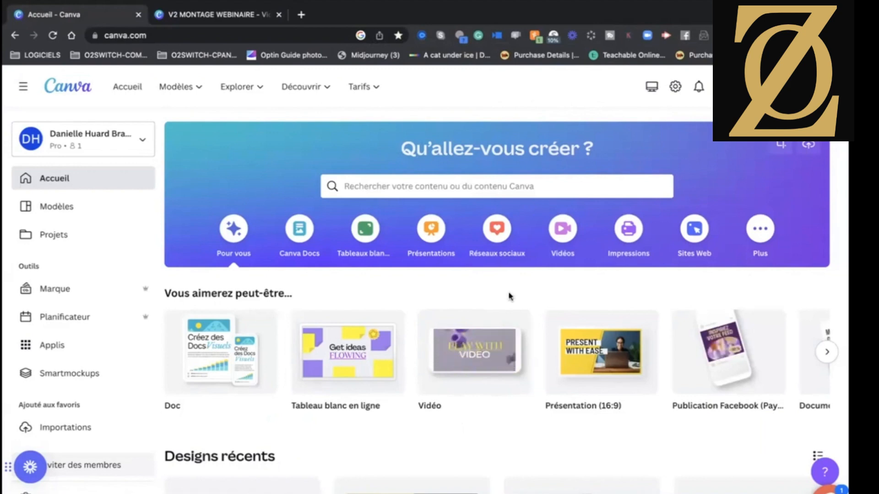
{"action": "mouse_move", "coordinate": [467, 369]}
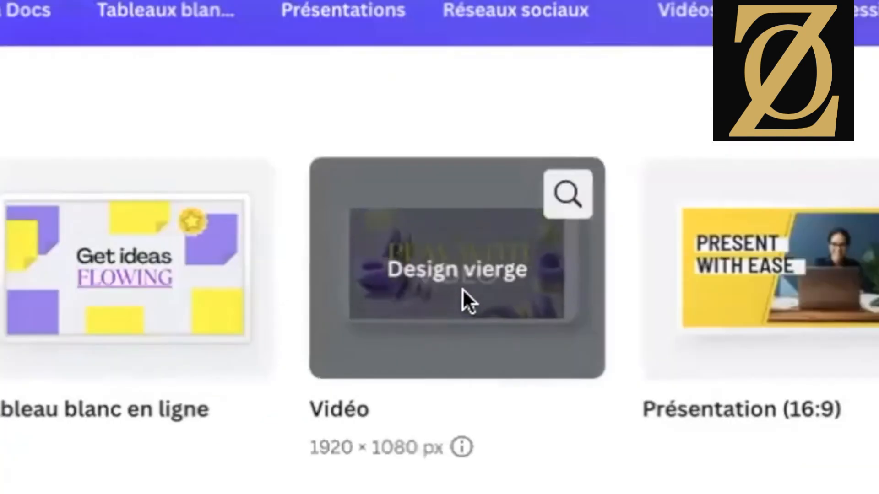
{"action": "left_click", "coordinate": [562, 195]}
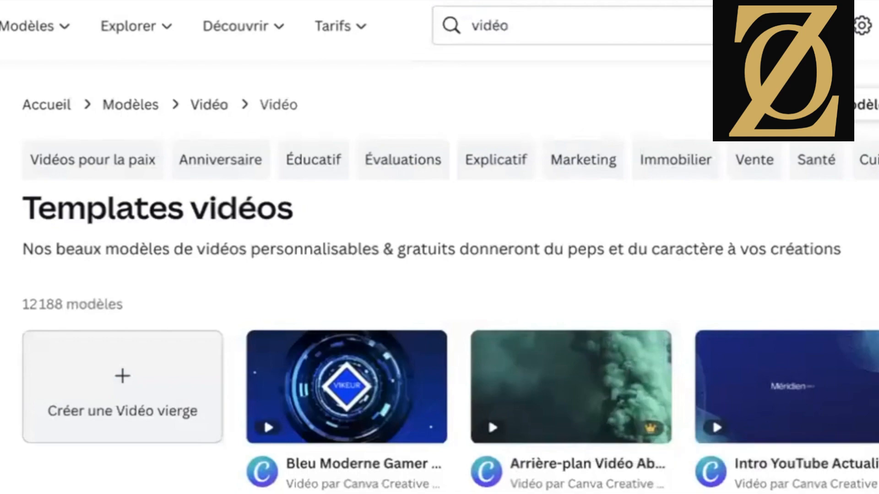
Examine the available video templates and the row of template categories, from marketing and YouTube to tutorials and trailers.
{"action": "scroll", "coordinate": [801, 435], "scroll_direction": "down", "scroll_amount": 3}
{"action": "scroll", "coordinate": [788, 439], "scroll_direction": "down", "scroll_amount": 10}
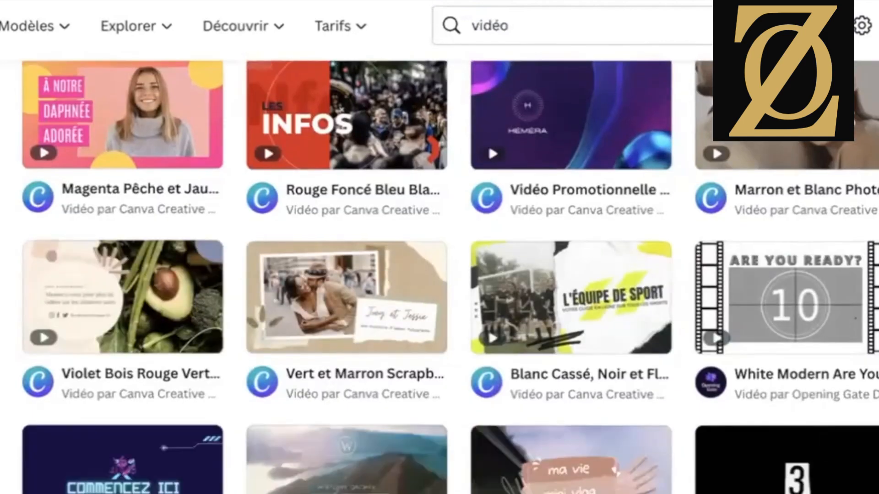
{"action": "scroll", "coordinate": [788, 440], "scroll_direction": "down", "scroll_amount": 12}
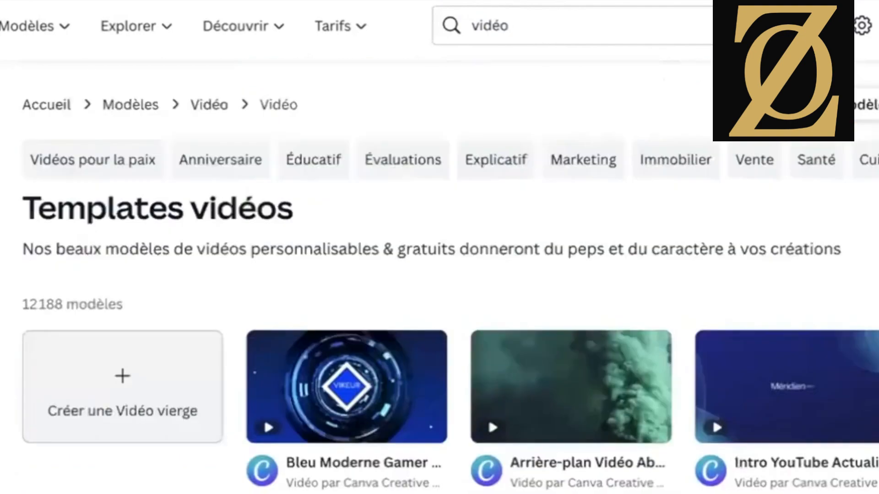
{"action": "mouse_move", "coordinate": [325, 395]}
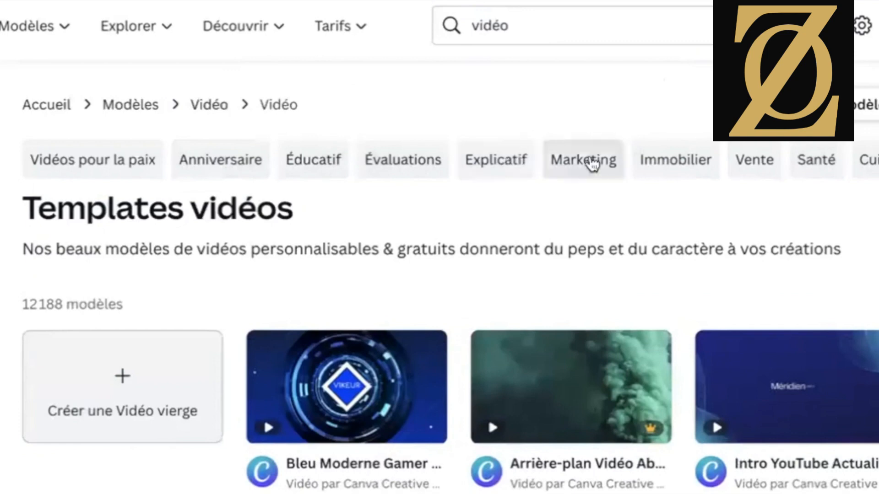
{"action": "left_click", "coordinate": [878, 160]}
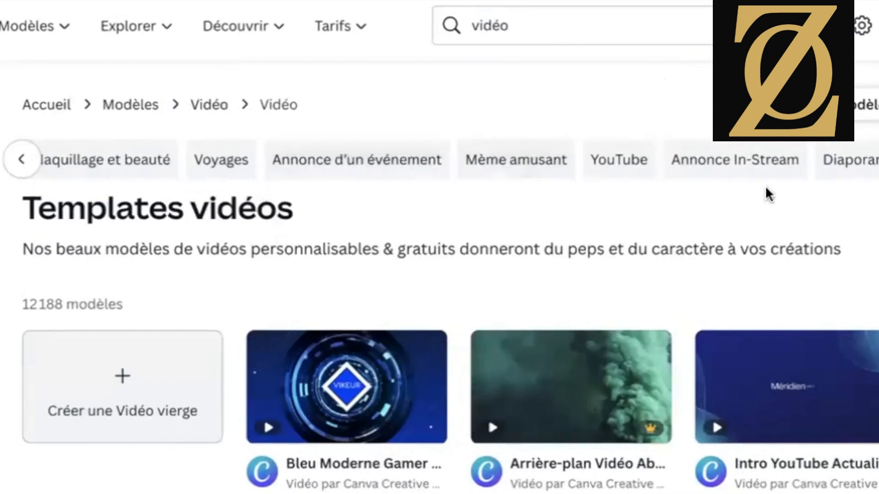
{"action": "left_click", "coordinate": [878, 160]}
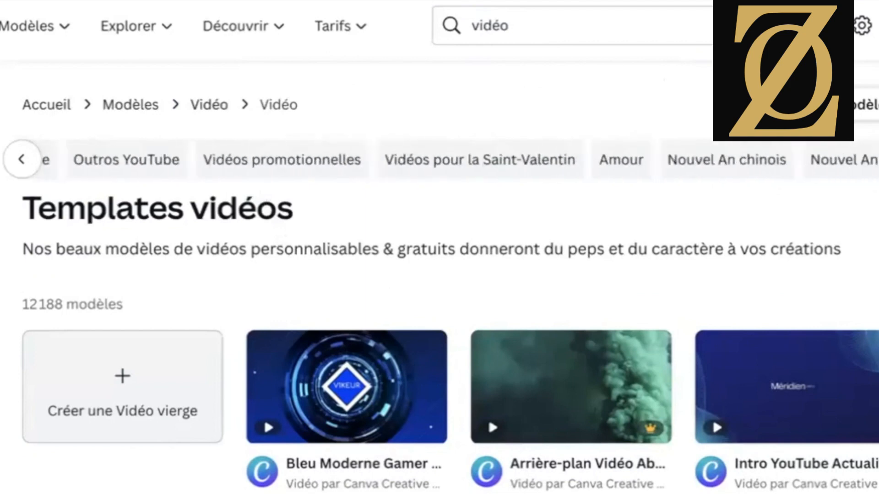
{"action": "left_click", "coordinate": [878, 160]}
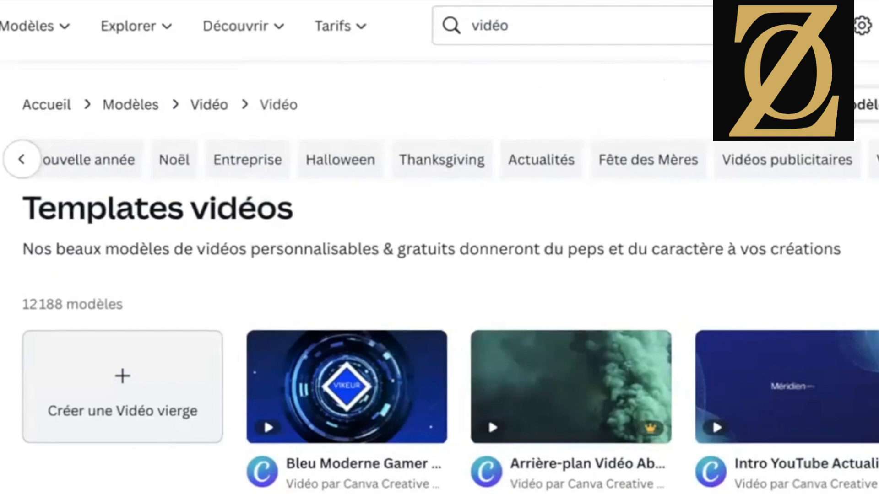
{"action": "left_click", "coordinate": [878, 160]}
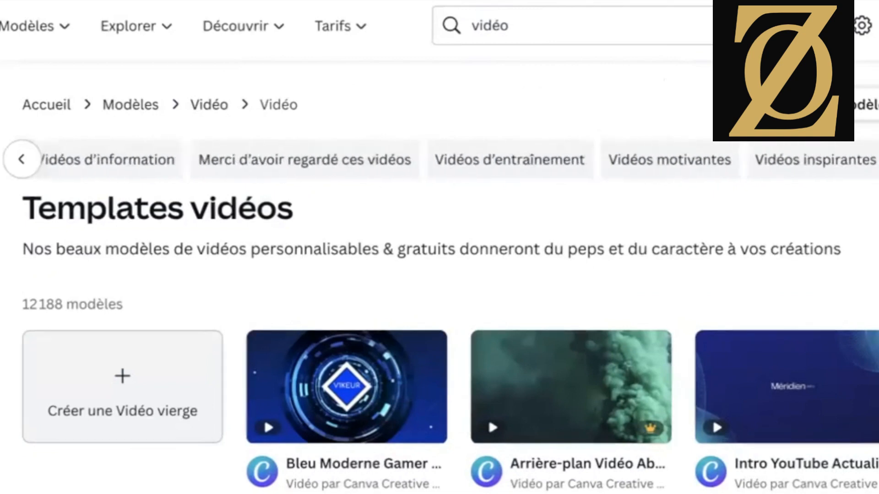
{"action": "left_click", "coordinate": [878, 160]}
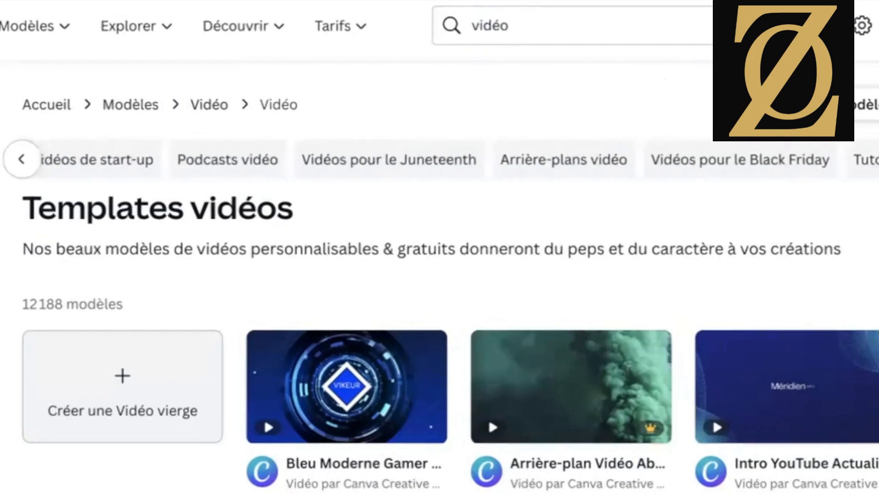
{"action": "left_click", "coordinate": [878, 159]}
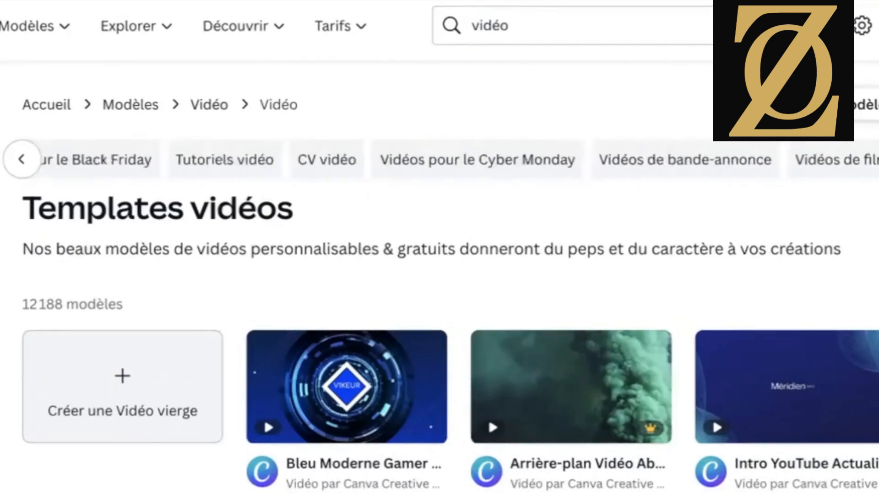
{"action": "left_click", "coordinate": [21, 162]}
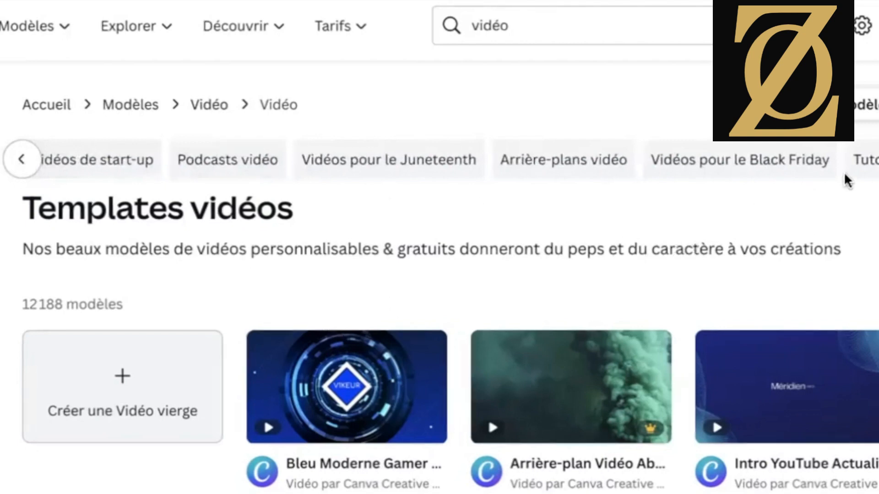
Open the Tutoriels vidéo category and look through its templates.
{"action": "left_click", "coordinate": [866, 160]}
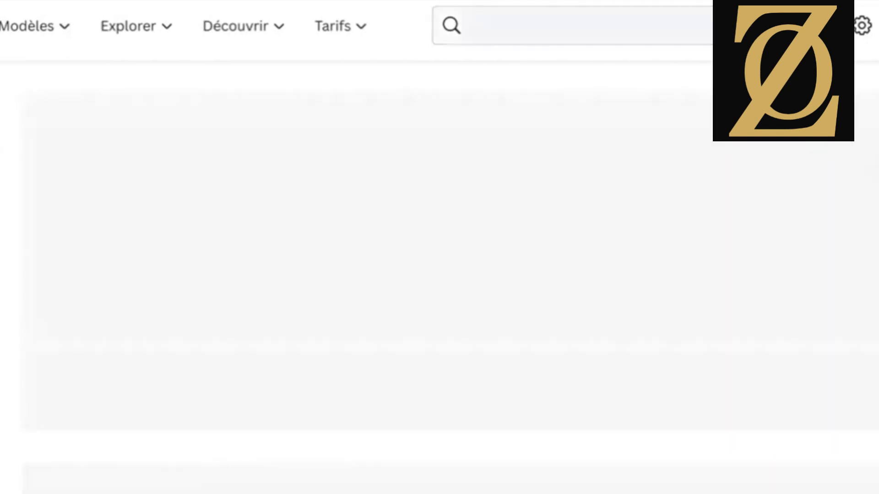
{"action": "scroll", "coordinate": [722, 457], "scroll_direction": "down", "scroll_amount": 5}
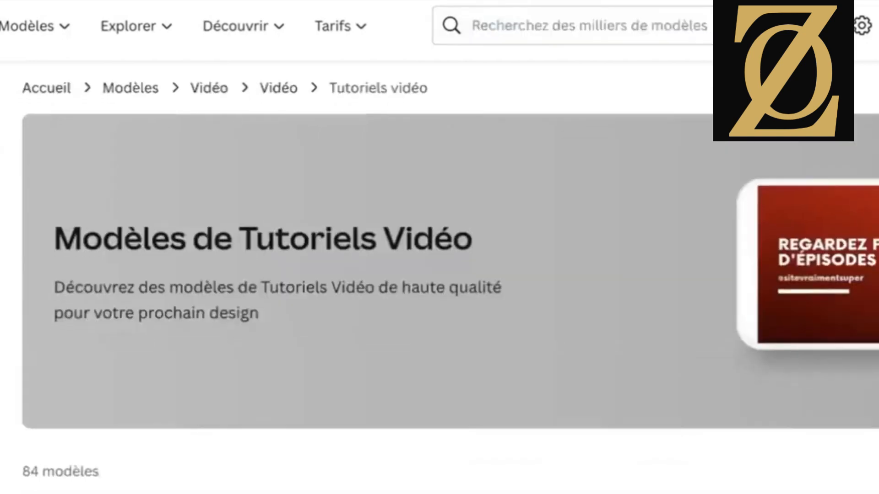
{"action": "scroll", "coordinate": [450, 277], "scroll_direction": "down", "scroll_amount": 4}
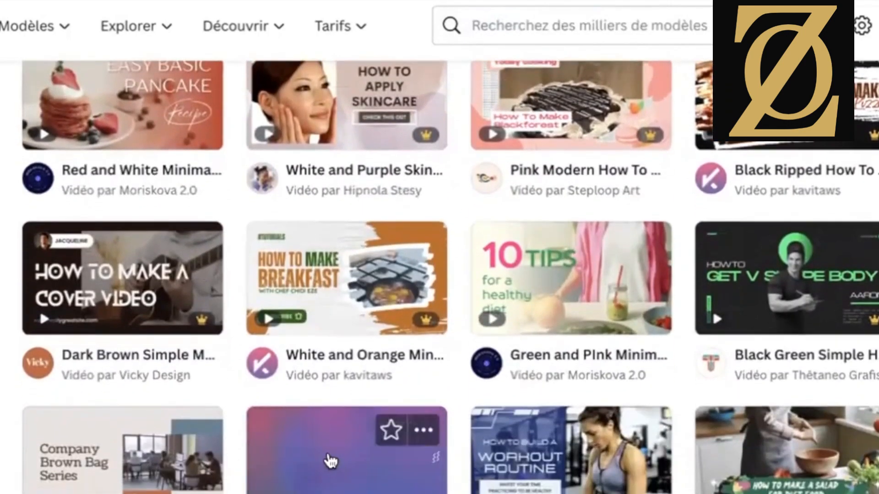
Examine the remaining templates in the Tutoriels vidéo category.
{"action": "scroll", "coordinate": [785, 451], "scroll_direction": "down", "scroll_amount": 6}
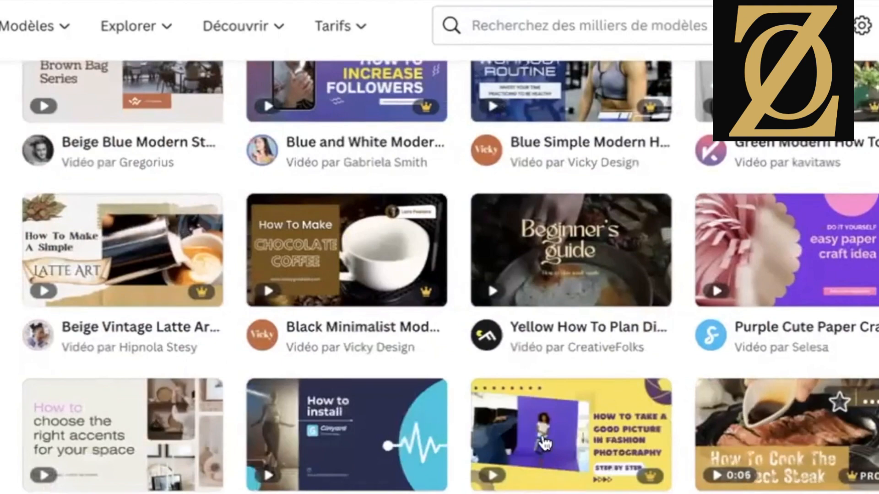
{"action": "scroll", "coordinate": [537, 492], "scroll_direction": "down", "scroll_amount": 3}
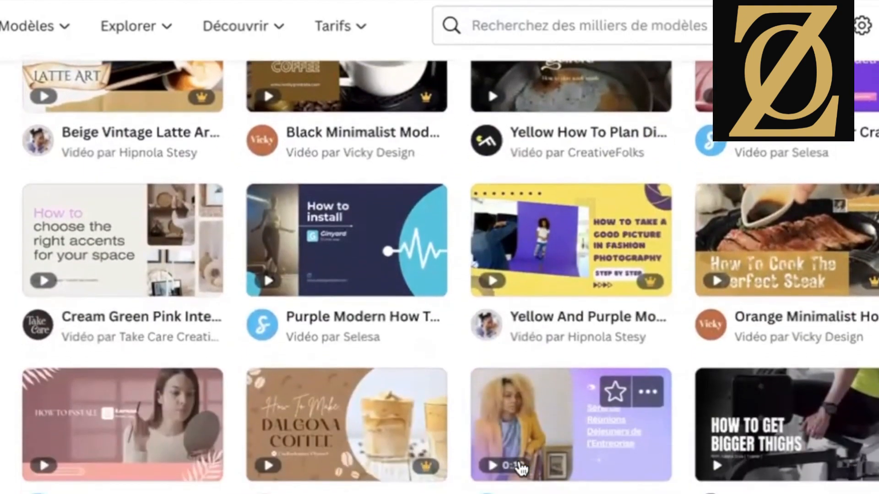
{"action": "scroll", "coordinate": [520, 468], "scroll_direction": "down", "scroll_amount": 5}
{"action": "scroll", "coordinate": [521, 468], "scroll_direction": "down", "scroll_amount": 5}
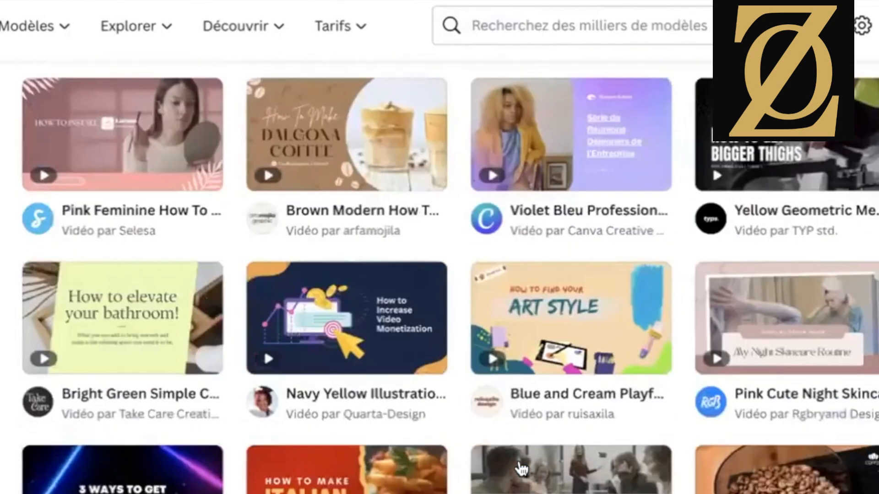
{"action": "scroll", "coordinate": [520, 458], "scroll_direction": "down", "scroll_amount": 5}
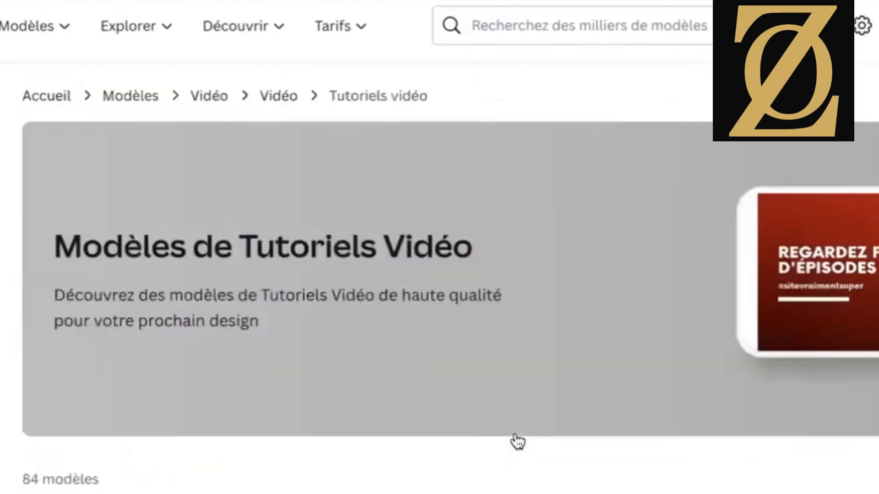
Return to the main Vidéo templates, open the Explicatif category and look through its explainer video templates.
{"action": "left_click", "coordinate": [279, 96]}
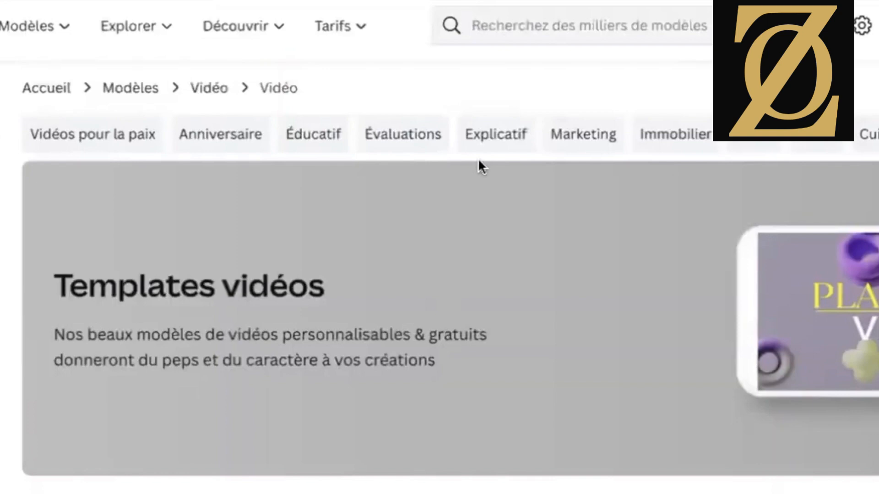
{"action": "left_click", "coordinate": [490, 134]}
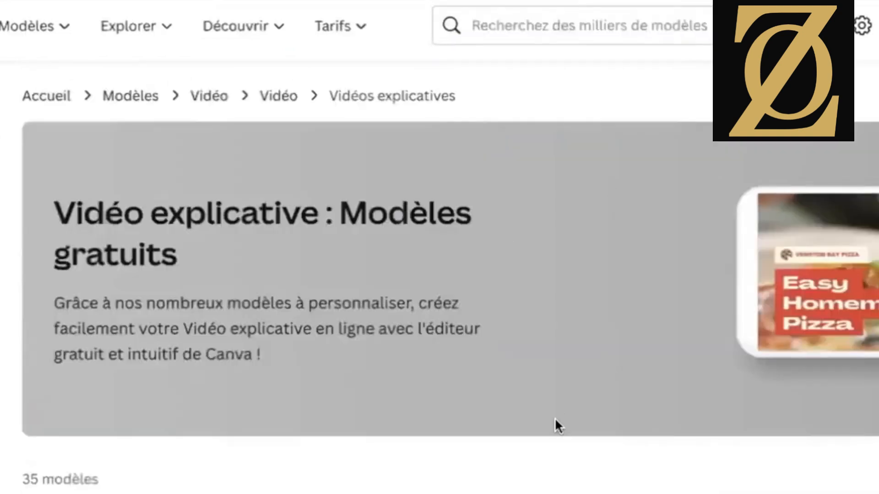
{"action": "scroll", "coordinate": [556, 437], "scroll_direction": "down", "scroll_amount": 5}
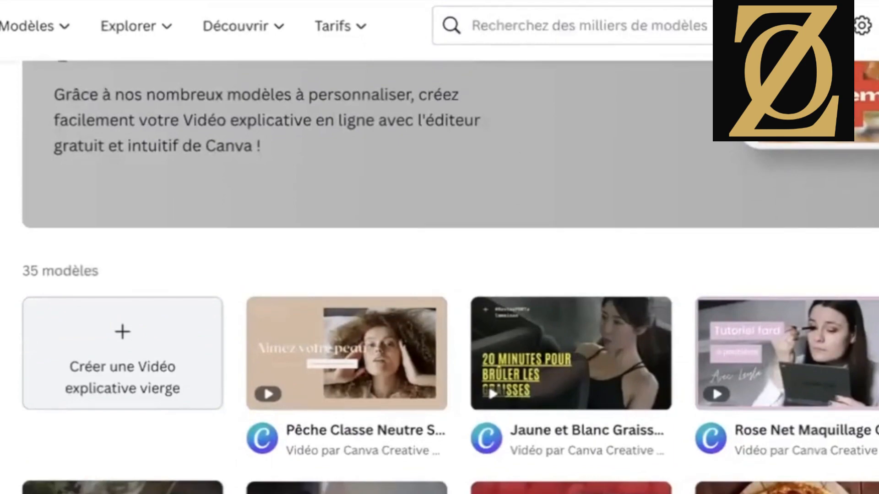
{"action": "scroll", "coordinate": [440, 275], "scroll_direction": "down", "scroll_amount": 5}
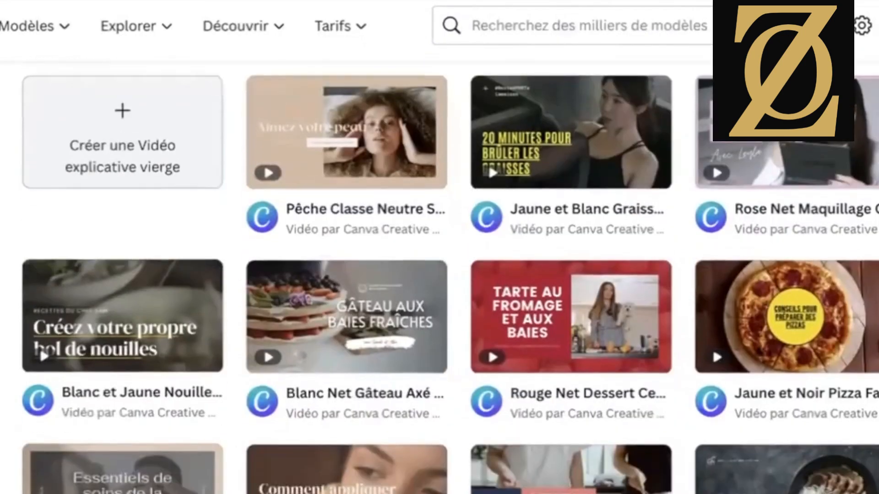
{"action": "scroll", "coordinate": [439, 275], "scroll_direction": "down", "scroll_amount": 13}
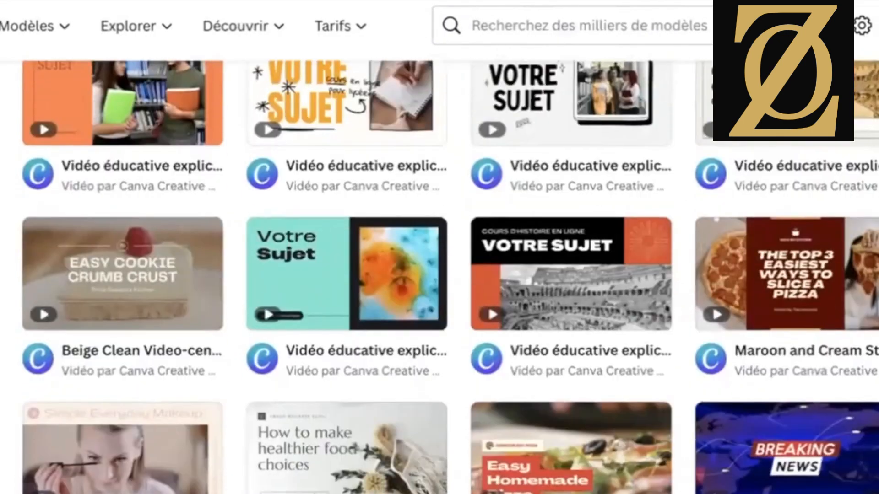
{"action": "scroll", "coordinate": [440, 274], "scroll_direction": "down", "scroll_amount": 8}
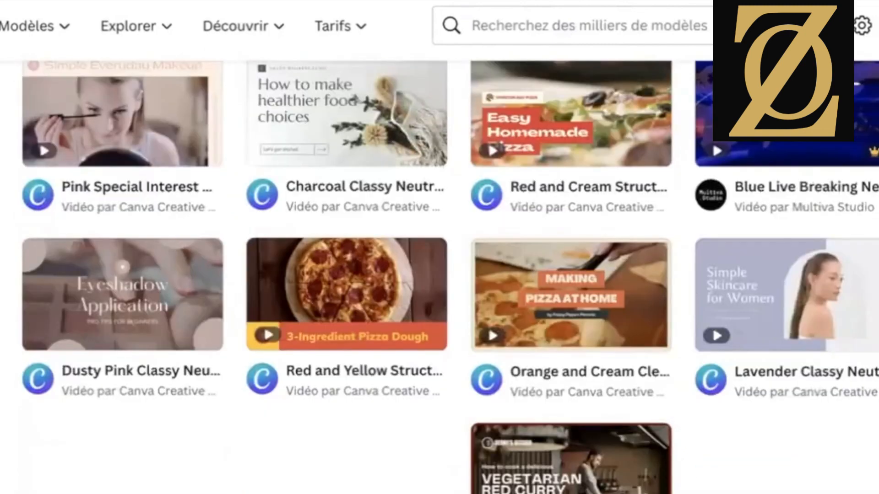
{"action": "scroll", "coordinate": [440, 275], "scroll_direction": "up", "scroll_amount": 1}
{"action": "scroll", "coordinate": [440, 275], "scroll_direction": "down", "scroll_amount": 1}
{"action": "scroll", "coordinate": [440, 274], "scroll_direction": "up", "scroll_amount": 8}
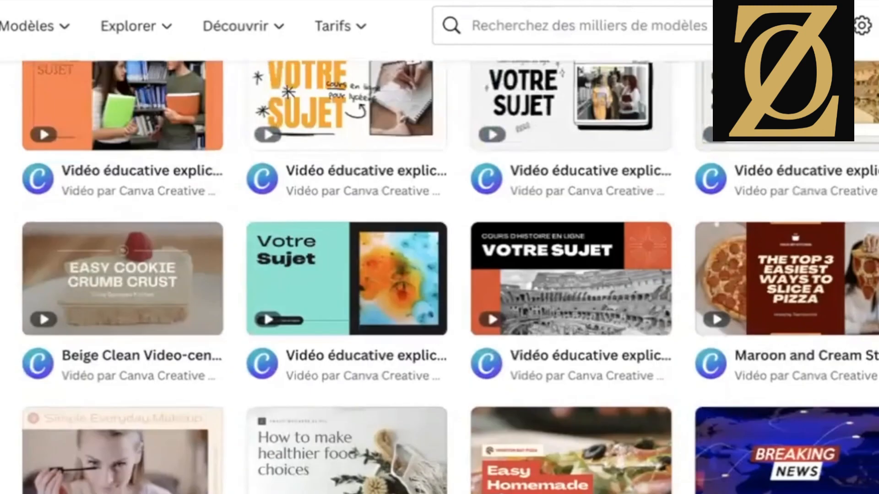
{"action": "scroll", "coordinate": [377, 349], "scroll_direction": "up", "scroll_amount": 2}
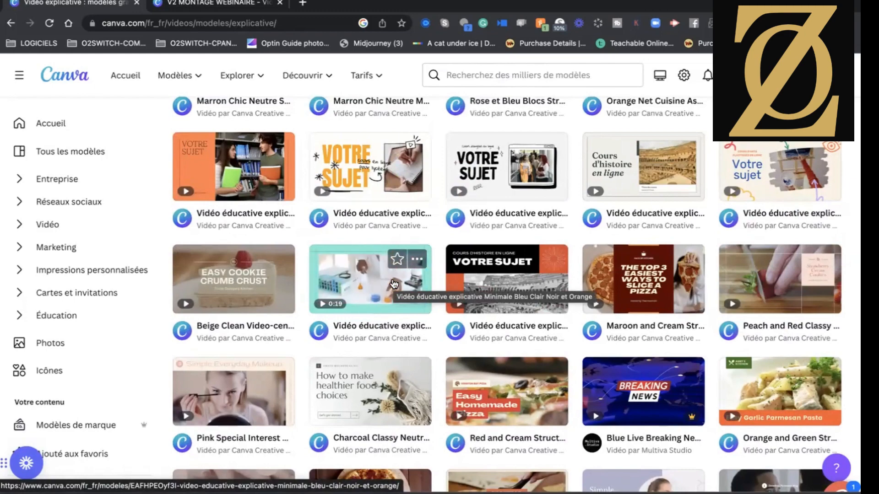
Open the Vidéo éducative explicative Minimale Bleu Clair Noir et Orange template for customization and play part of its preview.
{"action": "left_click", "coordinate": [366, 288]}
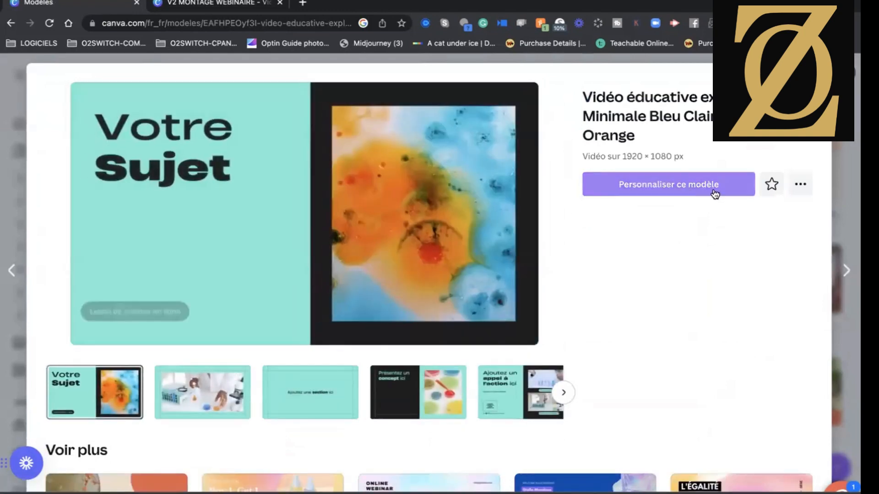
{"action": "left_click", "coordinate": [701, 186]}
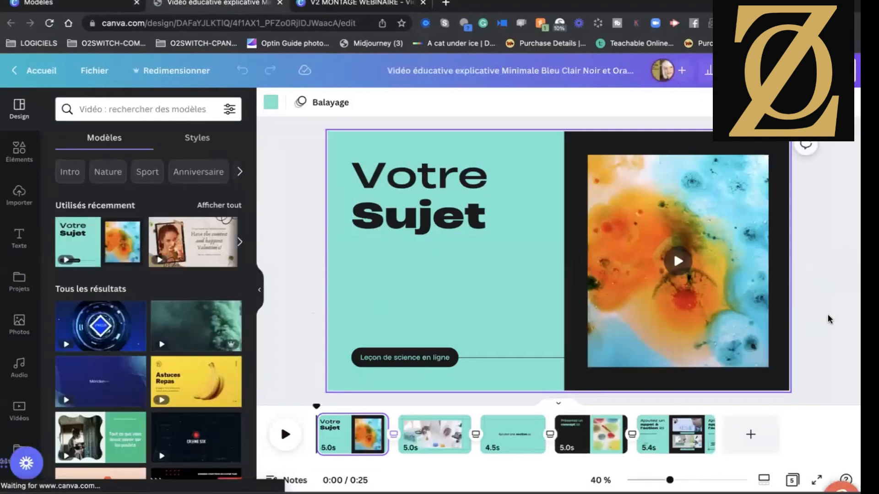
{"action": "left_click", "coordinate": [778, 247]}
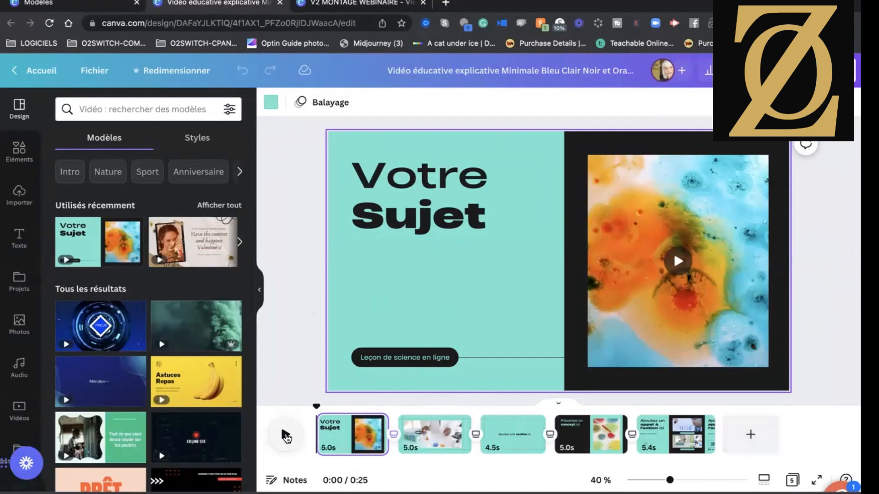
{"action": "left_click", "coordinate": [286, 437]}
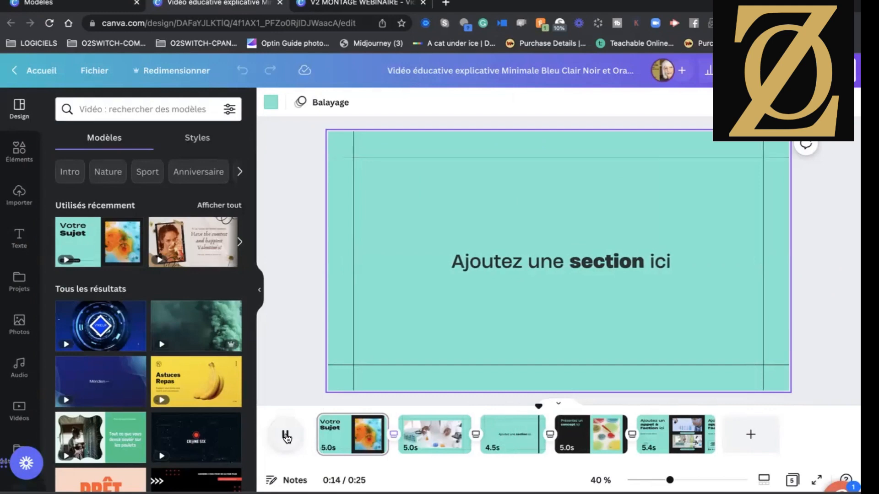
{"action": "left_click", "coordinate": [285, 436]}
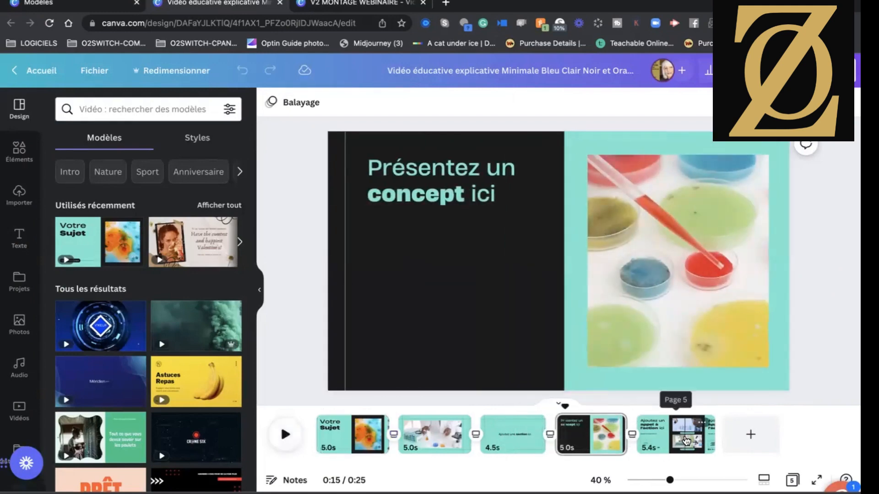
Move the call-to-action page from the end of the timeline to second place, right after the "Votre Sujet" page.
{"action": "left_click_drag", "start_coordinate": [688, 440], "coordinate": [325, 435]}
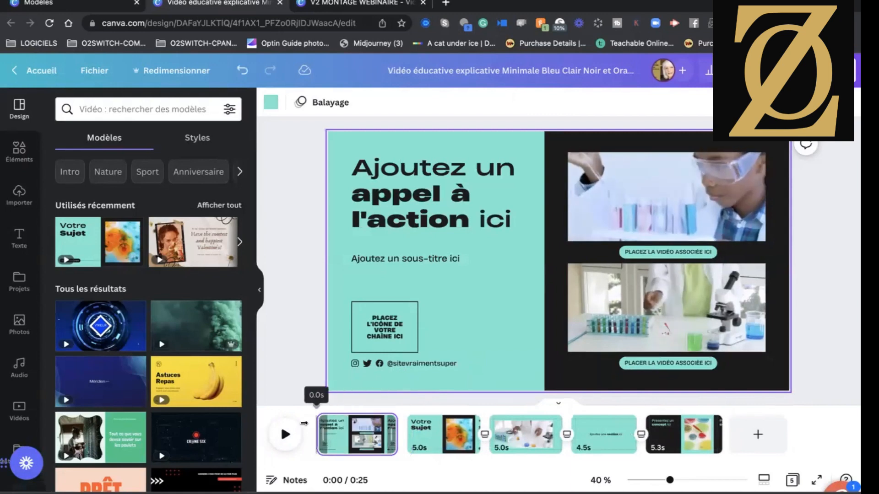
{"action": "left_click_drag", "start_coordinate": [361, 438], "coordinate": [472, 430]}
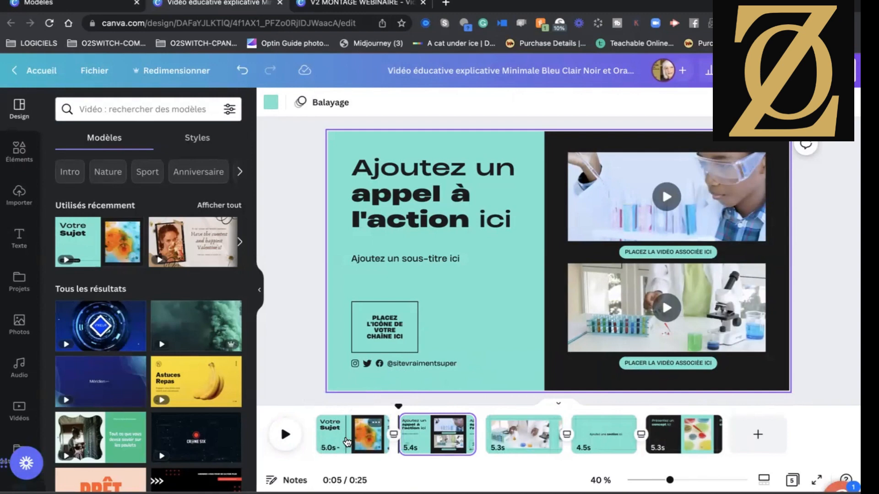
Change the background of the "Votre Sujet" page to the gold colour from the LUXURY HOUSE SITTING logo palette.
{"action": "left_click", "coordinate": [347, 441]}
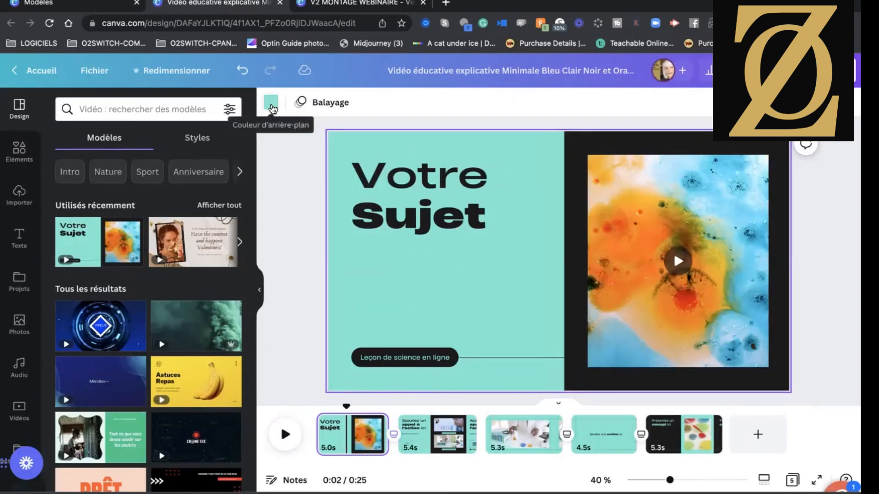
{"action": "left_click", "coordinate": [271, 109]}
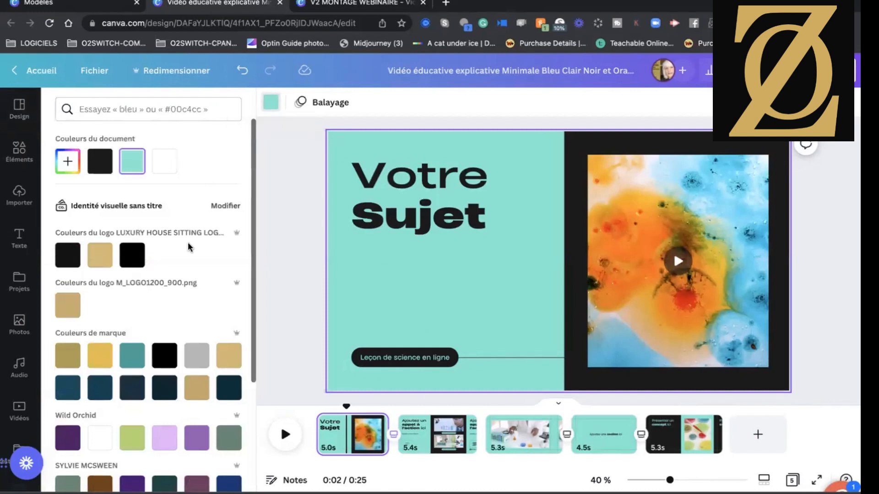
{"action": "left_click", "coordinate": [100, 257]}
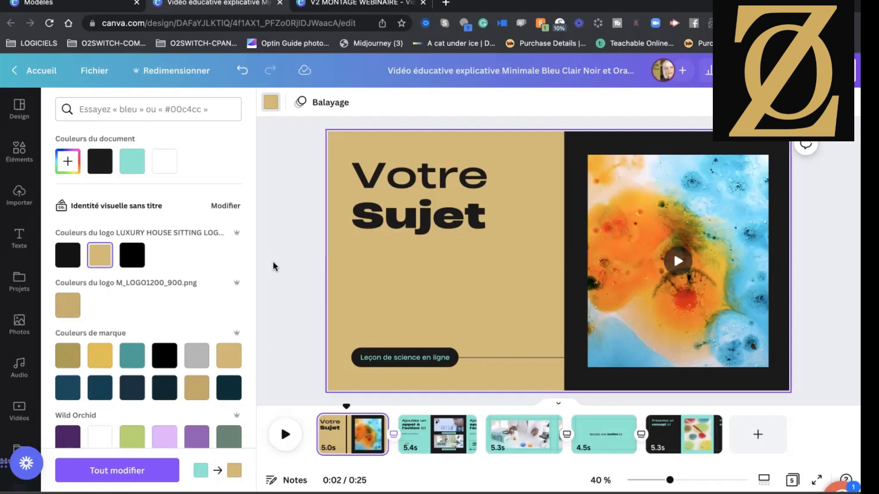
Replace the "Votre Sujet" title with "Webinaire" and, on a new line, "canva".
{"action": "left_click", "coordinate": [440, 219]}
{"action": "left_click", "coordinate": [493, 216]}
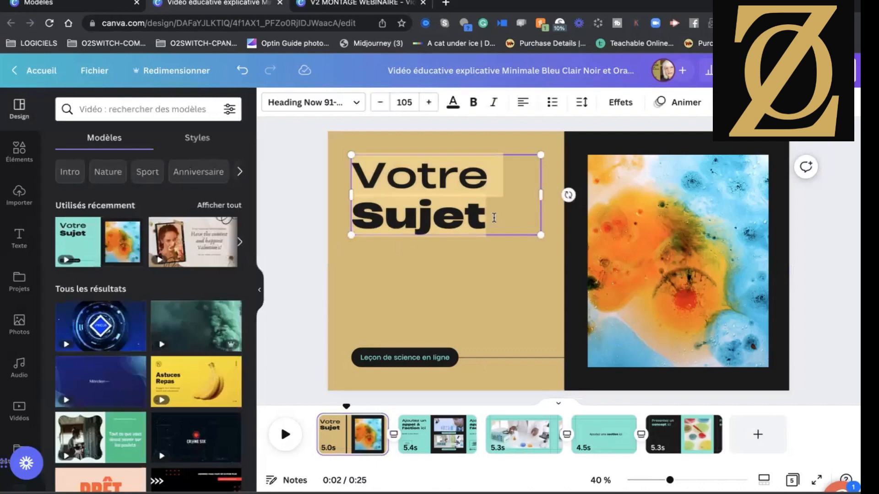
{"action": "left_click", "coordinate": [494, 217]}
{"action": "key", "text": "BackSpace"}
{"action": "key", "text": "BackSpace"}
{"action": "key", "text": "BackSpace"}
{"action": "key", "text": "BackSpace"}
{"action": "key", "text": "BackSpace"}
{"action": "key", "text": "BackSpace"}
{"action": "key", "text": "BackSpace"}
{"action": "key", "text": "BackSpace"}
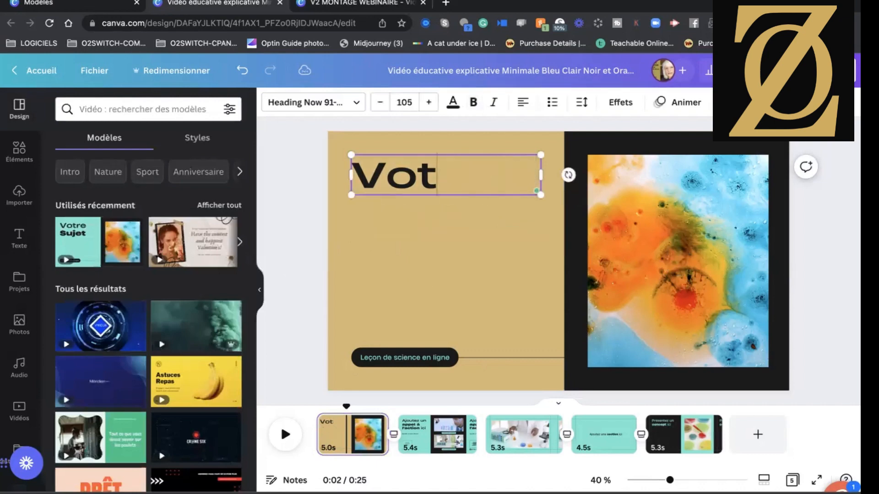
{"action": "key", "text": "BackSpace"}
{"action": "key", "text": "BackSpace"}
{"action": "key", "text": "BackSpace"}
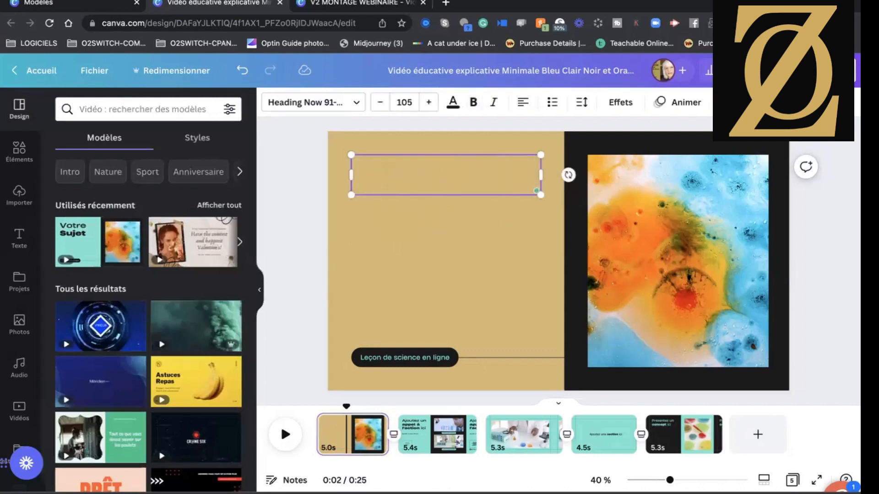
{"action": "type", "text": "We"}
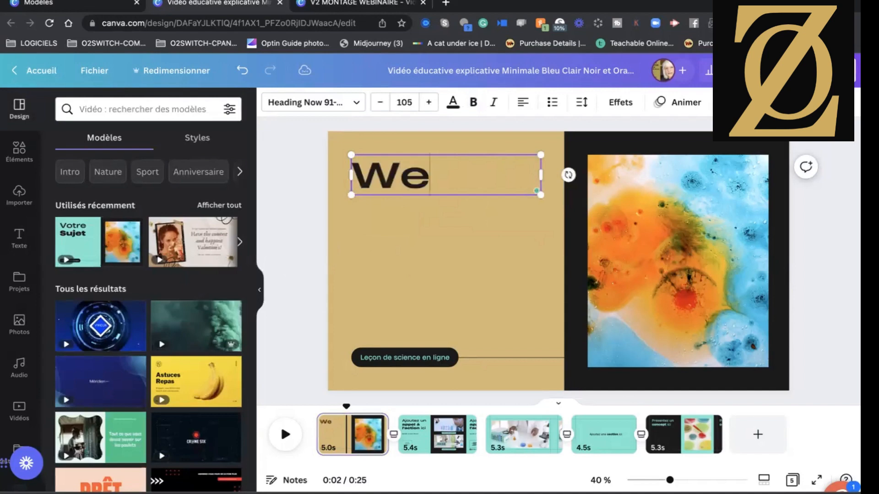
{"action": "type", "text": "binaire"}
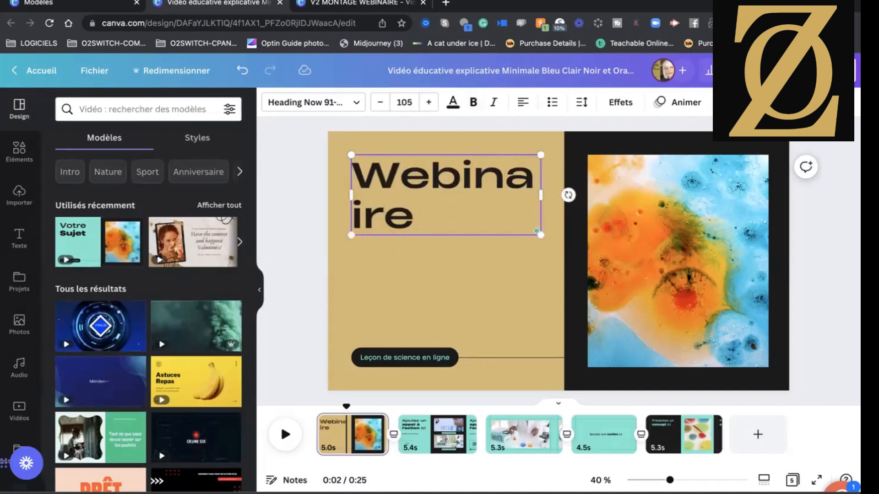
{"action": "key", "text": "Return"}
{"action": "type", "text": "cn"}
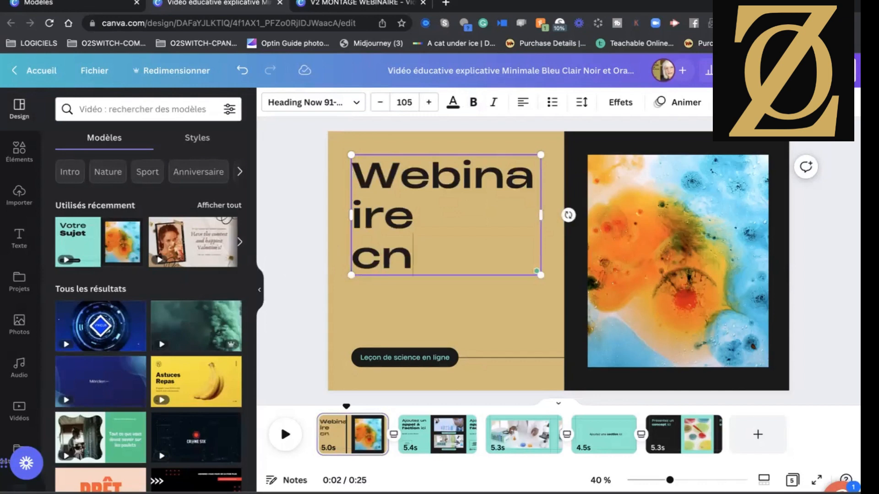
{"action": "key", "text": "BackSpace"}
{"action": "type", "text": "anva"}
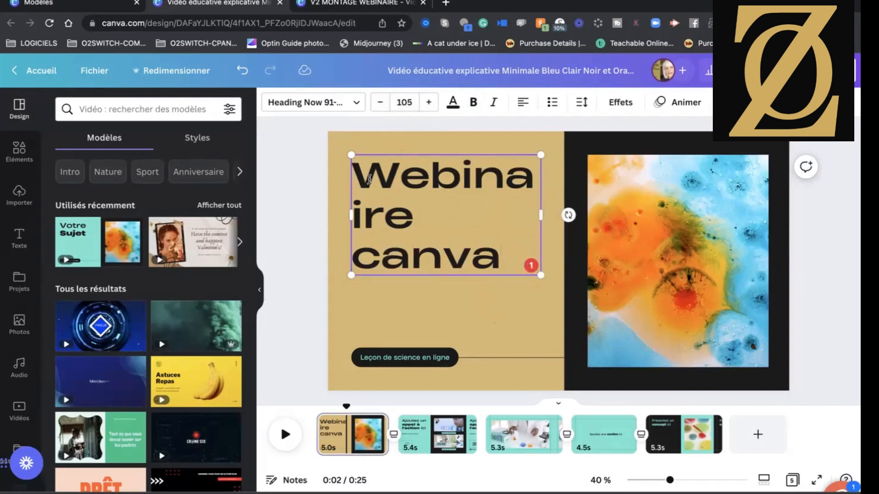
Reduce the font size of the "canva" line in the title to 91.
{"action": "left_click", "coordinate": [380, 103]}
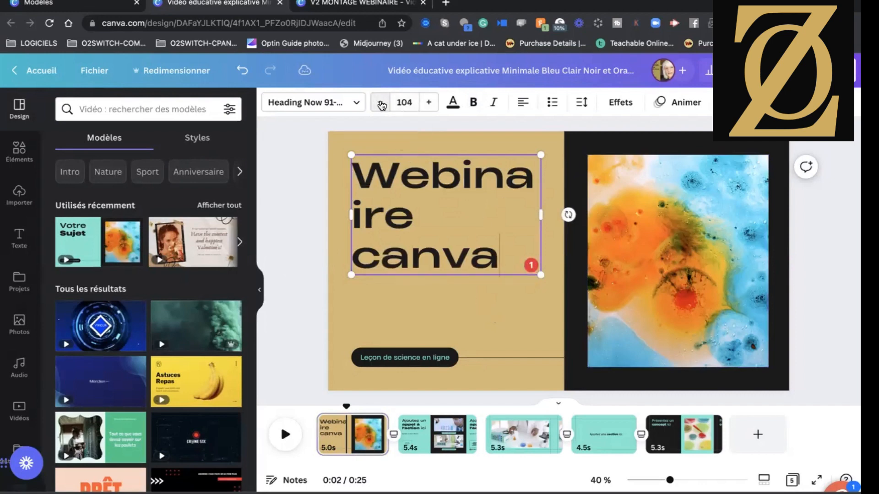
{"action": "left_click", "coordinate": [380, 103]}
{"action": "left_click", "coordinate": [380, 103]}
{"action": "left_click", "coordinate": [380, 102]}
{"action": "left_click", "coordinate": [380, 103]}
{"action": "left_click", "coordinate": [380, 102]}
{"action": "left_click", "coordinate": [380, 103]}
{"action": "left_click", "coordinate": [383, 106]}
{"action": "left_click", "coordinate": [383, 106]}
{"action": "left_click", "coordinate": [383, 106]}
{"action": "left_click", "coordinate": [382, 106]}
{"action": "left_click", "coordinate": [382, 106]}
{"action": "left_click", "coordinate": [382, 106]}
{"action": "left_click", "coordinate": [382, 106]}
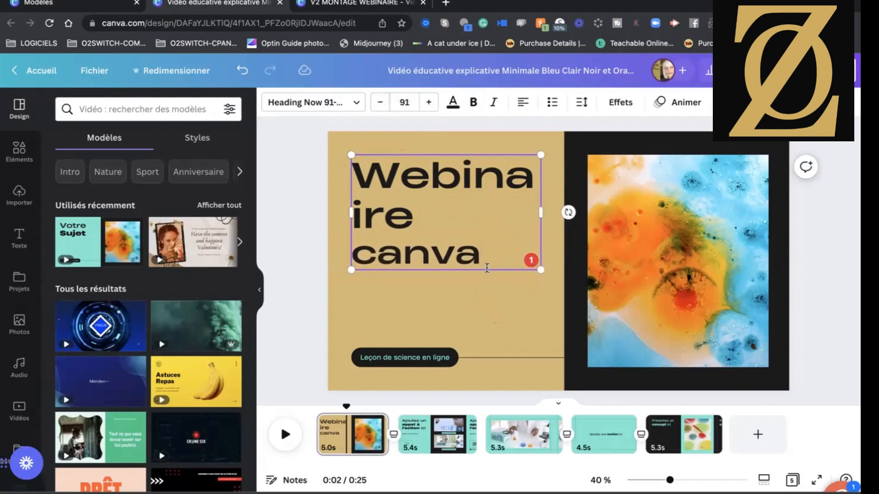
Reduce the font size of the entire title until "Webinaire" fits on a single line above "canva".
{"action": "left_click_drag", "start_coordinate": [486, 266], "coordinate": [345, 173]}
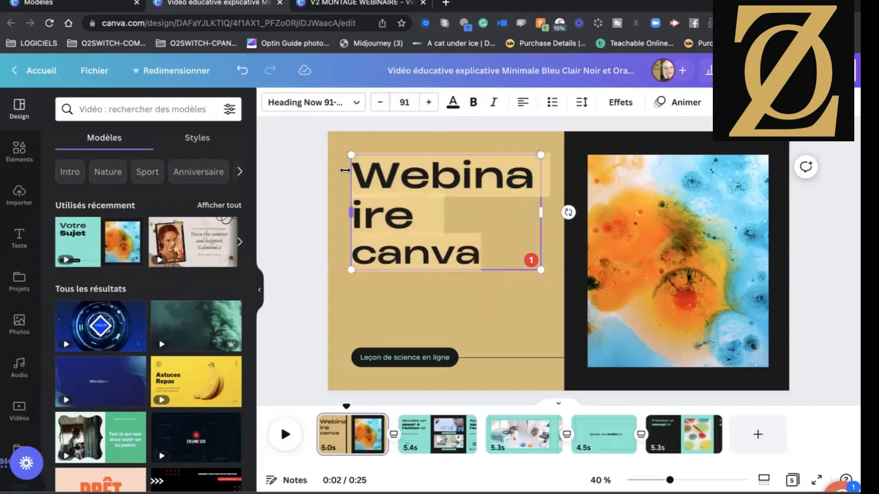
{"action": "left_click", "coordinate": [380, 102]}
{"action": "left_click", "coordinate": [380, 103]}
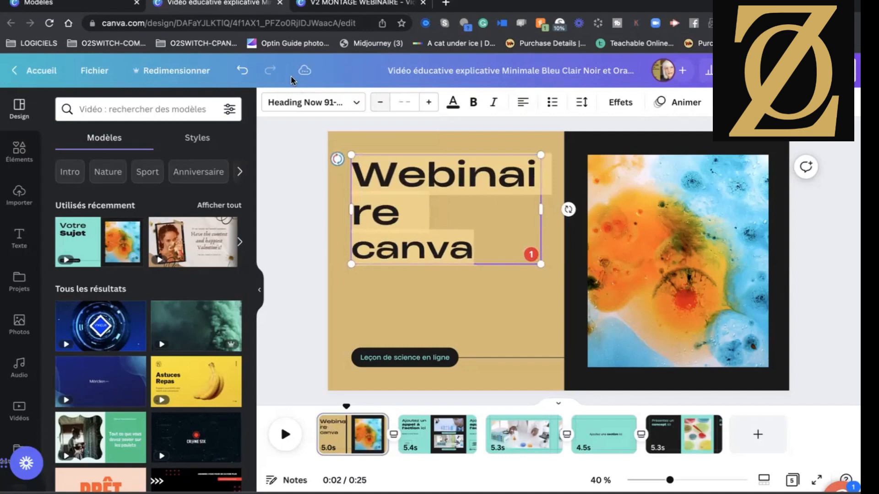
{"action": "left_click", "coordinate": [380, 102]}
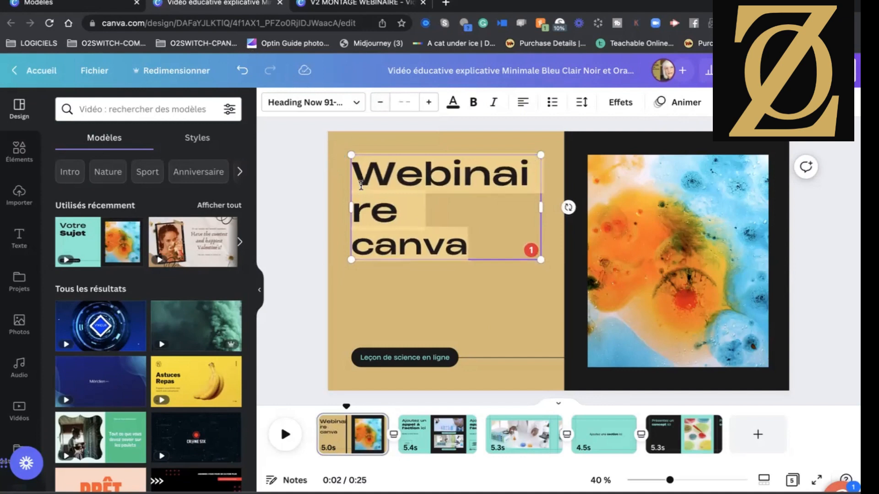
{"action": "left_click", "coordinate": [380, 103]}
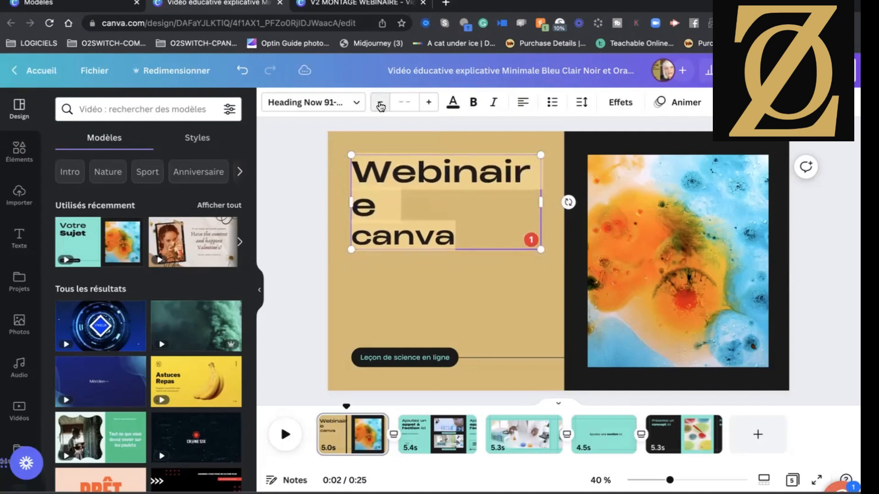
{"action": "left_click", "coordinate": [380, 103]}
{"action": "left_click", "coordinate": [380, 102]}
{"action": "left_click", "coordinate": [380, 103]}
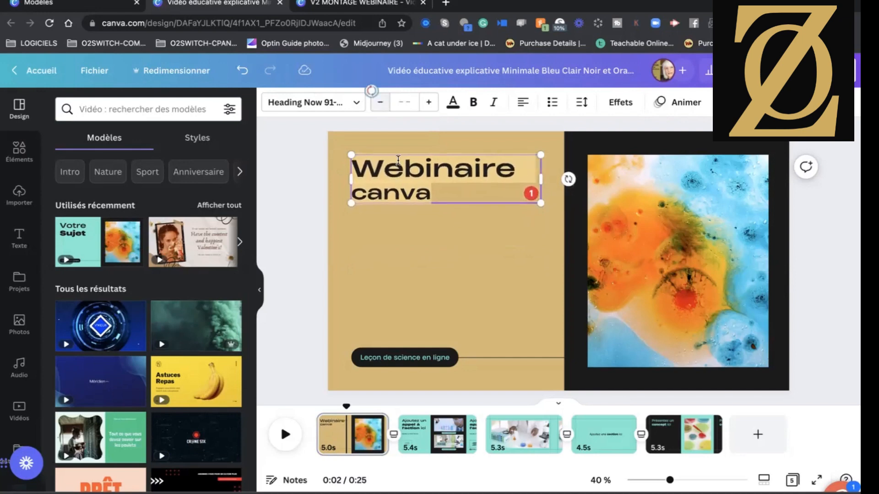
{"action": "left_click", "coordinate": [463, 268]}
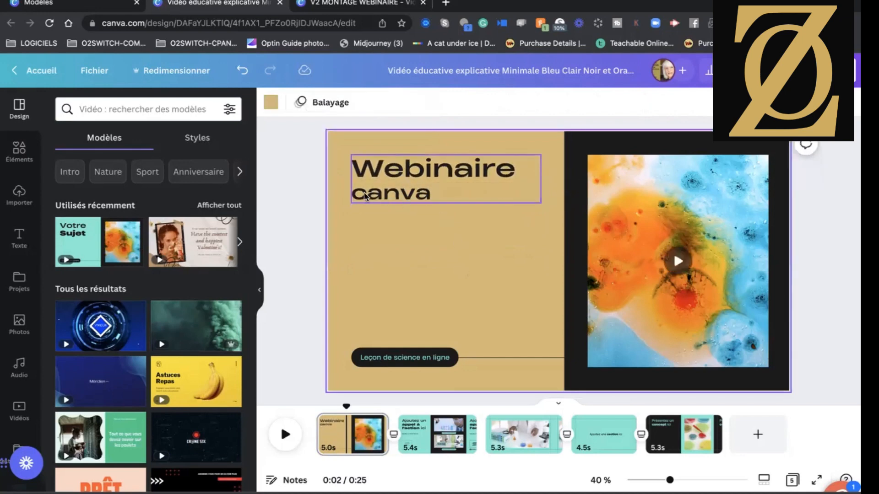
Centre-align the "Webinaire canva" title and move it slightly lower on the gold background.
{"action": "left_click", "coordinate": [471, 190]}
{"action": "left_click", "coordinate": [531, 103]}
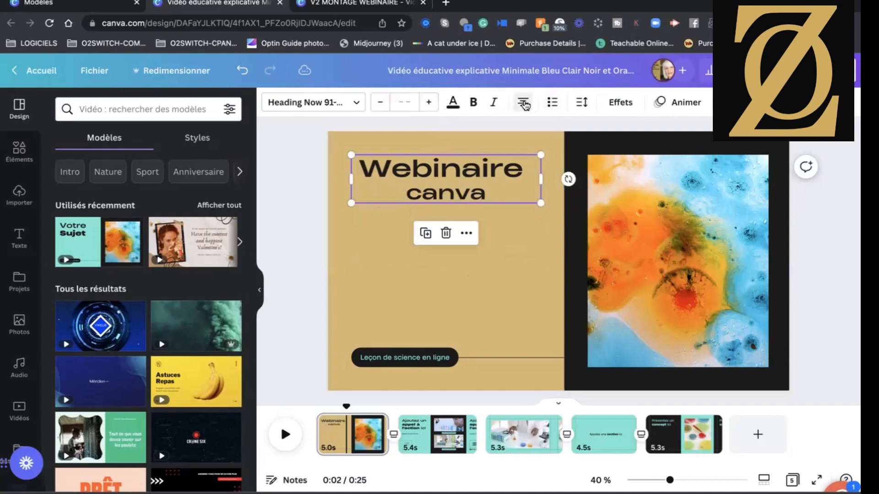
{"action": "left_click", "coordinate": [542, 229]}
{"action": "left_click_drag", "start_coordinate": [477, 191], "coordinate": [474, 222]}
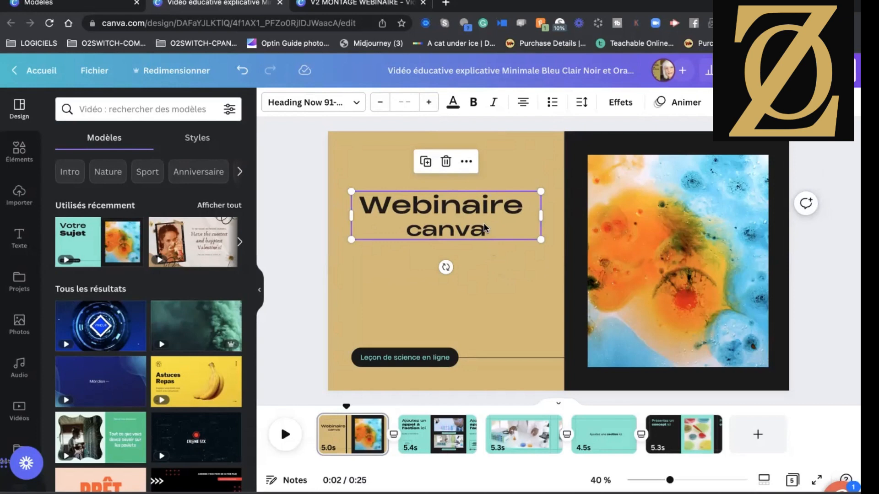
Try the recently used fonts Georgia Bold and Archivo Black on the "Webinaire canva" title.
{"action": "left_click", "coordinate": [357, 106]}
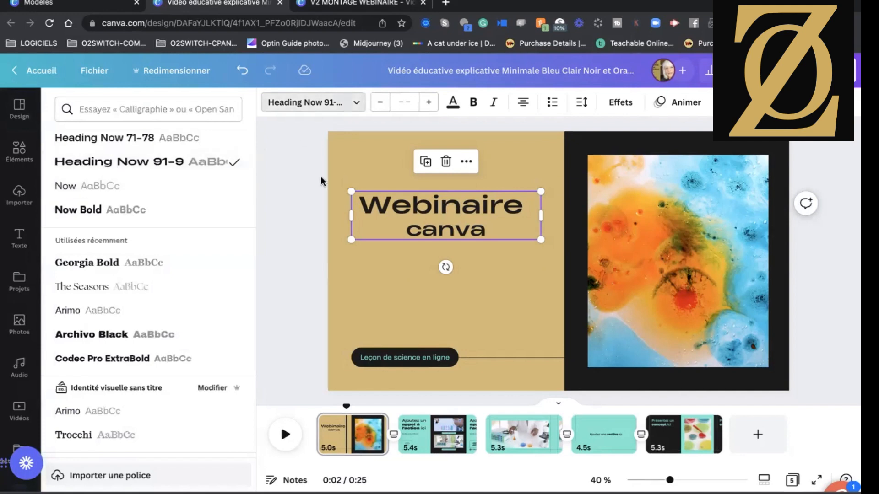
{"action": "scroll", "coordinate": [141, 265], "scroll_direction": "down", "scroll_amount": 2}
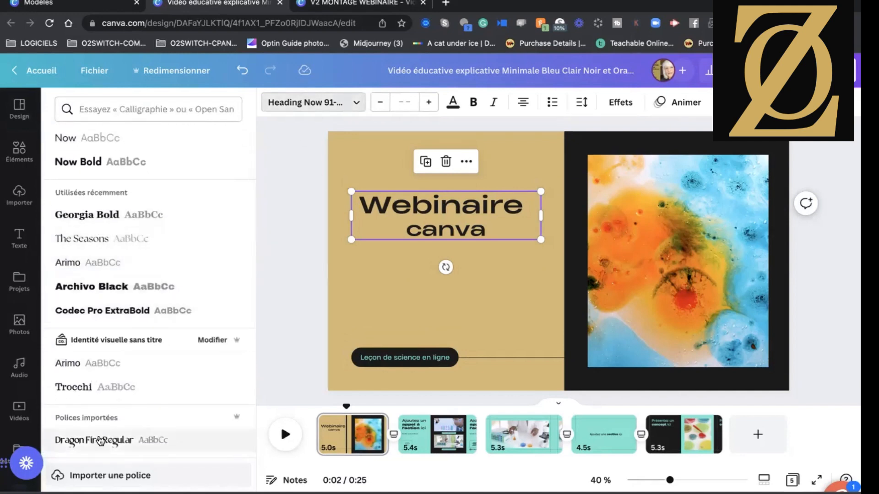
{"action": "scroll", "coordinate": [108, 394], "scroll_direction": "down", "scroll_amount": 15}
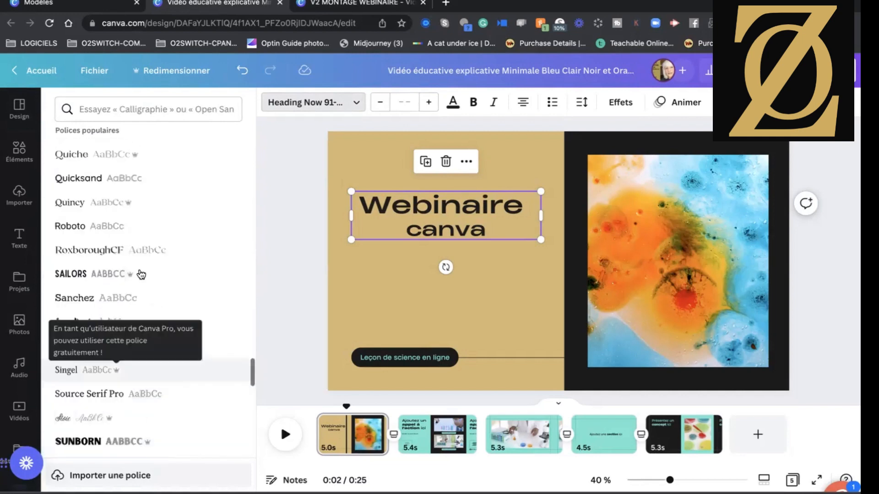
{"action": "scroll", "coordinate": [130, 215], "scroll_direction": "up", "scroll_amount": 15}
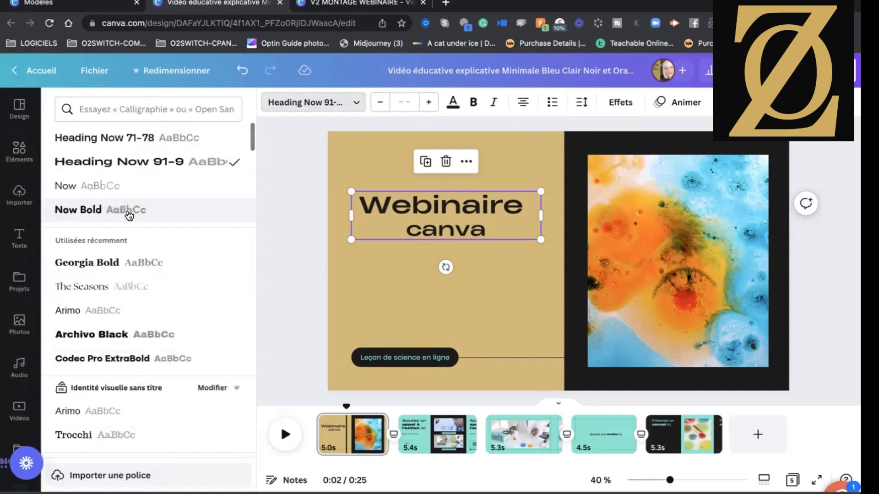
{"action": "scroll", "coordinate": [129, 215], "scroll_direction": "down", "scroll_amount": 3}
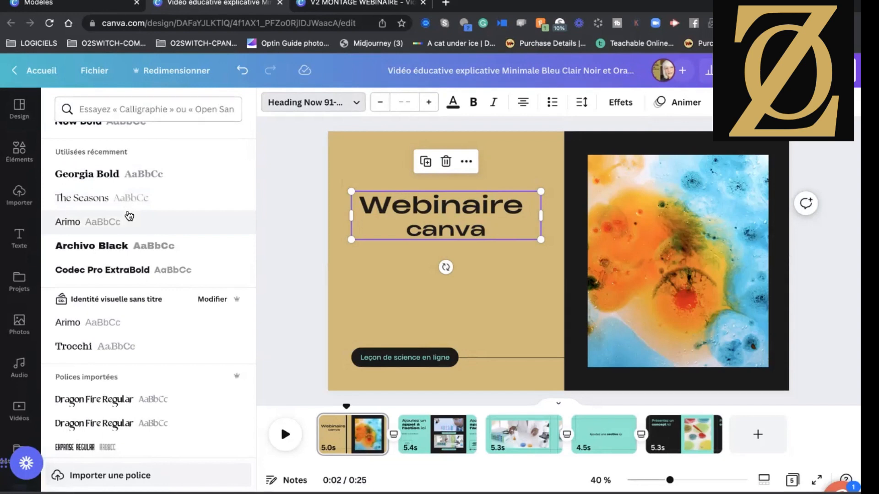
{"action": "left_click", "coordinate": [79, 178]}
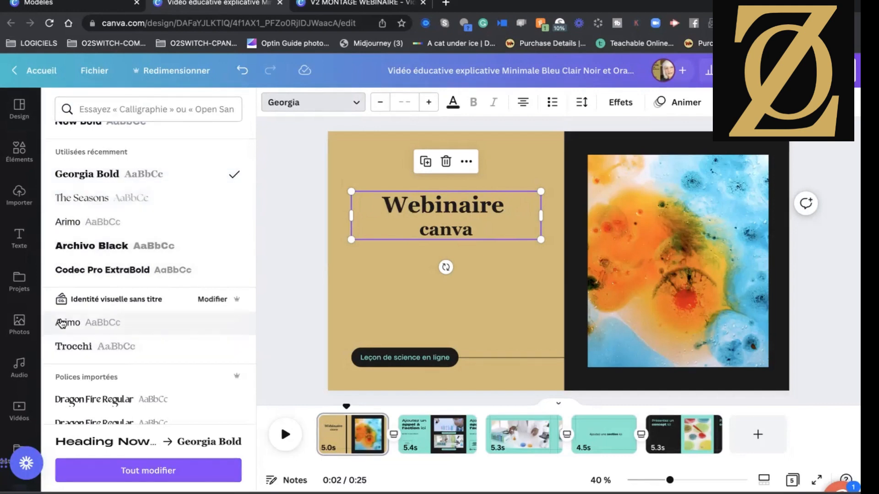
{"action": "left_click", "coordinate": [109, 247]}
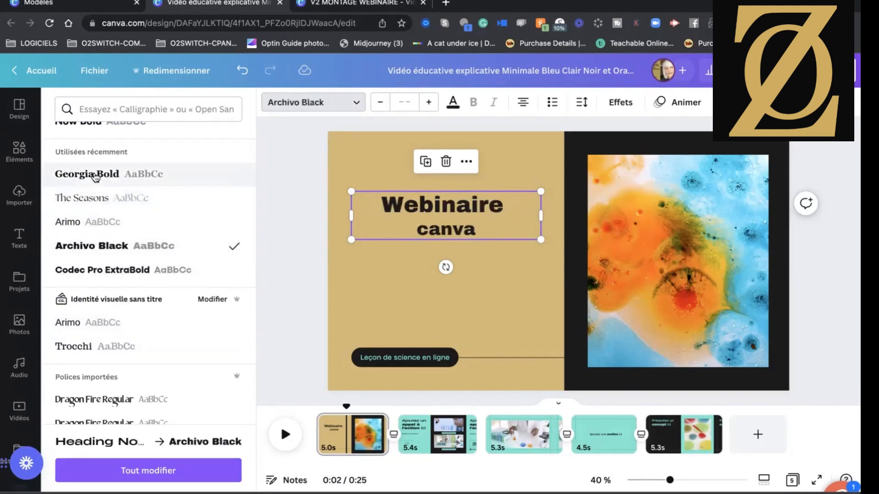
{"action": "left_click", "coordinate": [113, 177]}
Try the imported Dragon Fire Regular font and the popular Intro Script font on the "Webinaire canva" title.
{"action": "scroll", "coordinate": [122, 321], "scroll_direction": "down", "scroll_amount": 3}
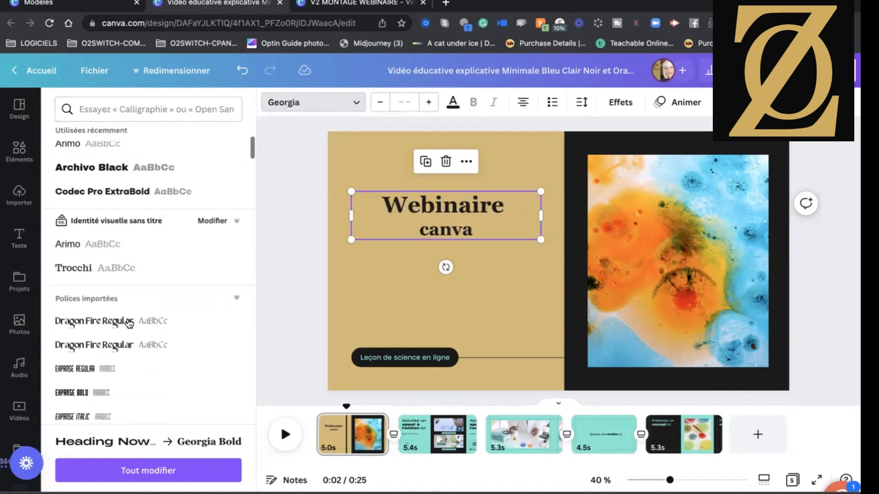
{"action": "left_click", "coordinate": [116, 311]}
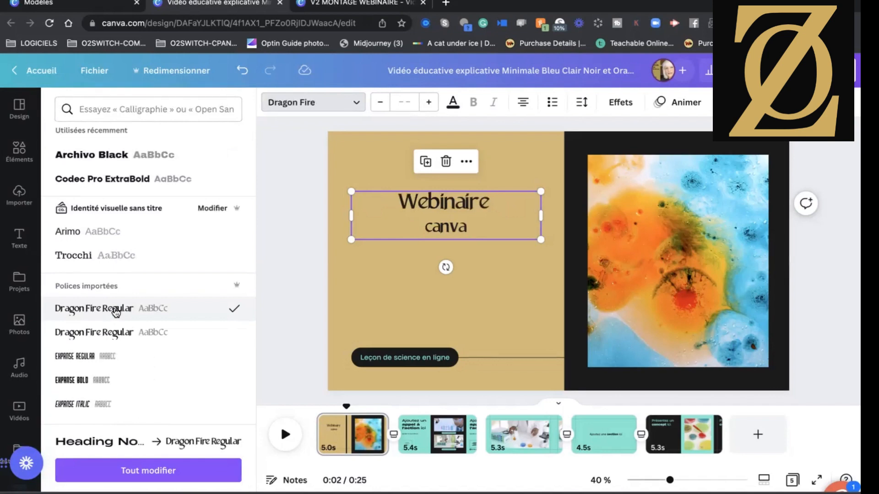
{"action": "scroll", "coordinate": [115, 312], "scroll_direction": "down", "scroll_amount": 10}
{"action": "scroll", "coordinate": [114, 310], "scroll_direction": "down", "scroll_amount": 12}
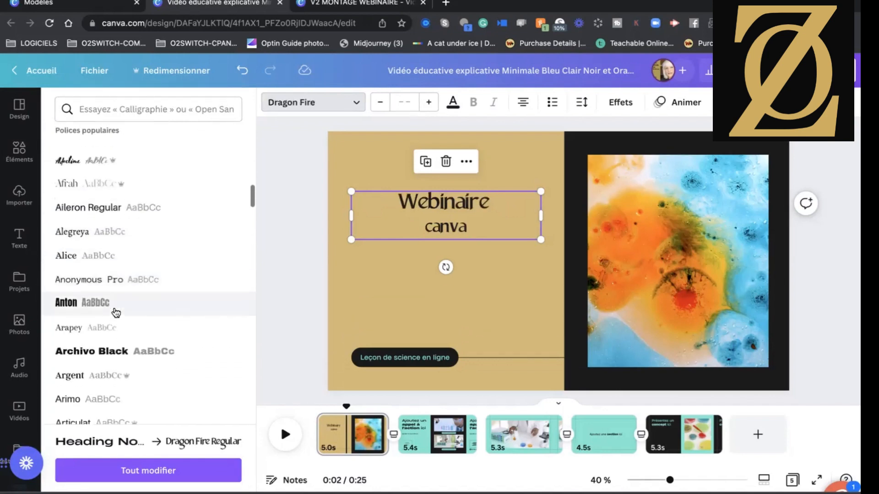
{"action": "scroll", "coordinate": [115, 313], "scroll_direction": "down", "scroll_amount": 10}
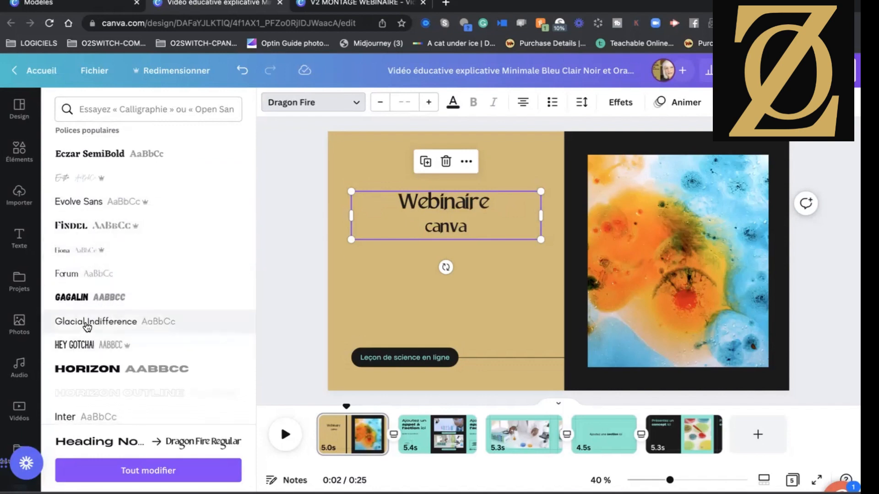
{"action": "scroll", "coordinate": [88, 304], "scroll_direction": "down", "scroll_amount": 4}
{"action": "scroll", "coordinate": [90, 306], "scroll_direction": "down", "scroll_amount": 4}
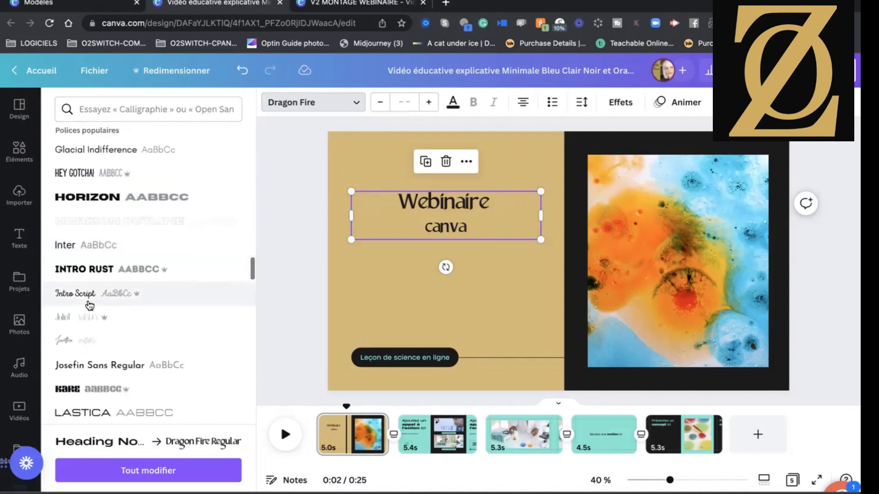
{"action": "left_click", "coordinate": [85, 297]}
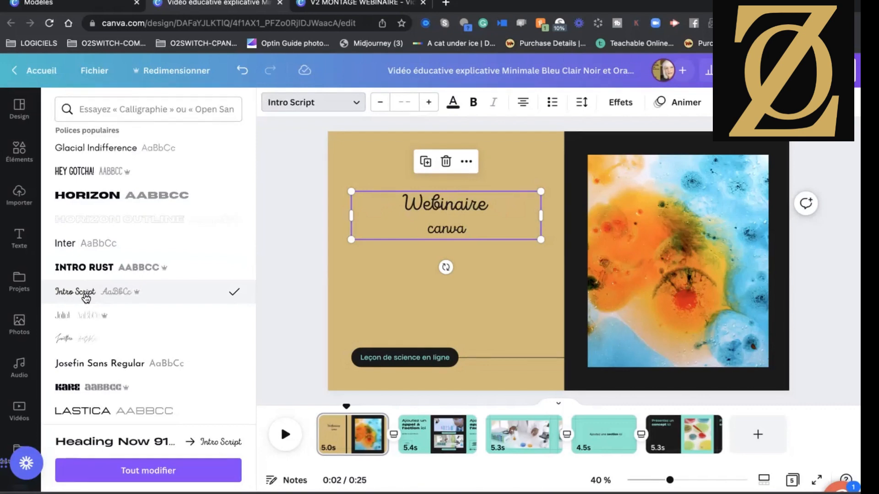
{"action": "scroll", "coordinate": [132, 257], "scroll_direction": "down", "scroll_amount": 10}
Set the font of the "Webinaire canva" title to Now Bold from the document fonts.
{"action": "scroll", "coordinate": [132, 257], "scroll_direction": "up", "scroll_amount": 10}
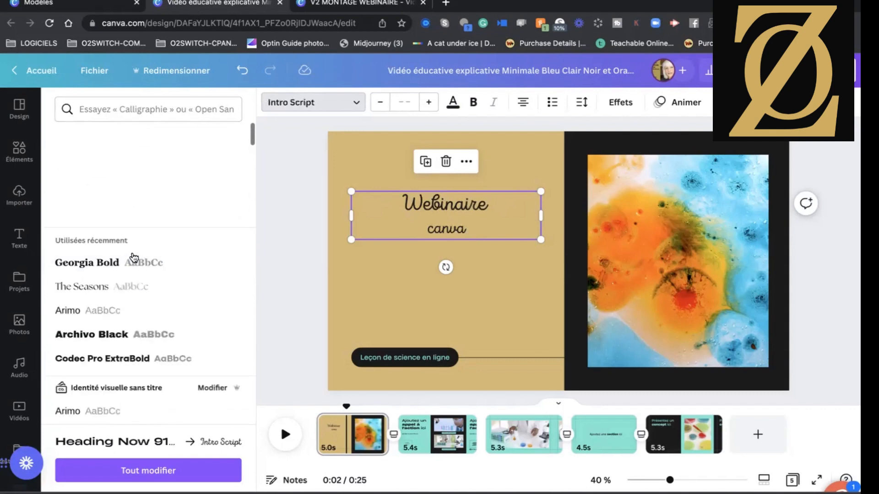
{"action": "left_click", "coordinate": [89, 210]}
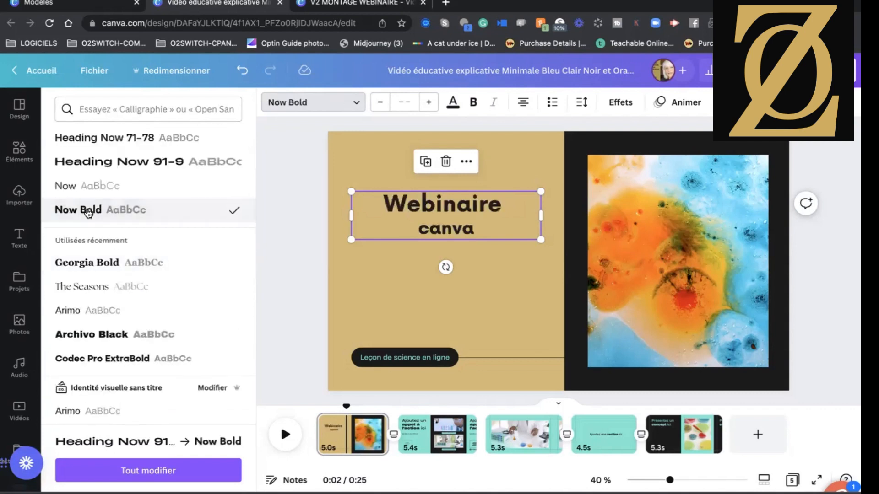
{"action": "scroll", "coordinate": [115, 332], "scroll_direction": "down", "scroll_amount": 1}
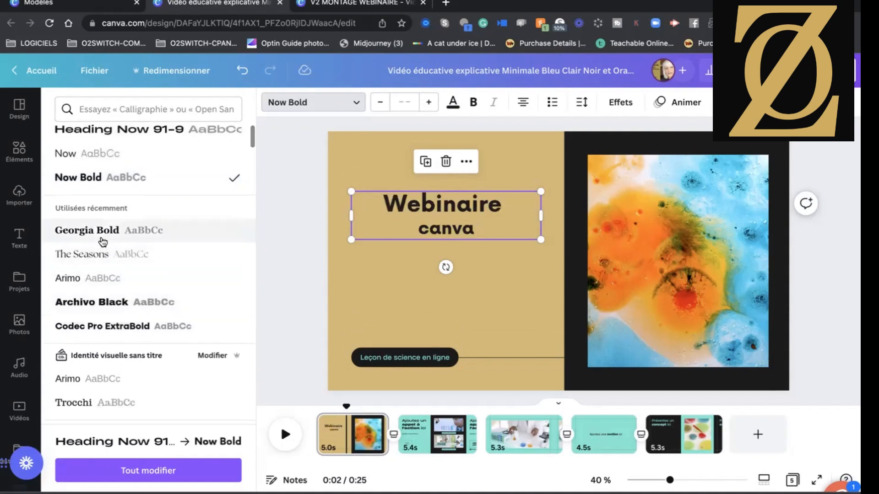
{"action": "left_click", "coordinate": [293, 228]}
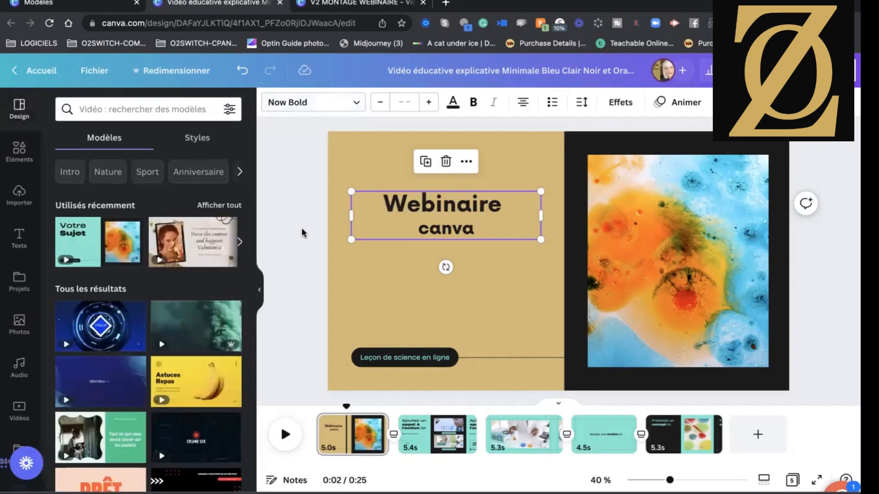
Change the text colour of the "Leçon de science en ligne" label to white from the document colours.
{"action": "double_click", "coordinate": [394, 358]}
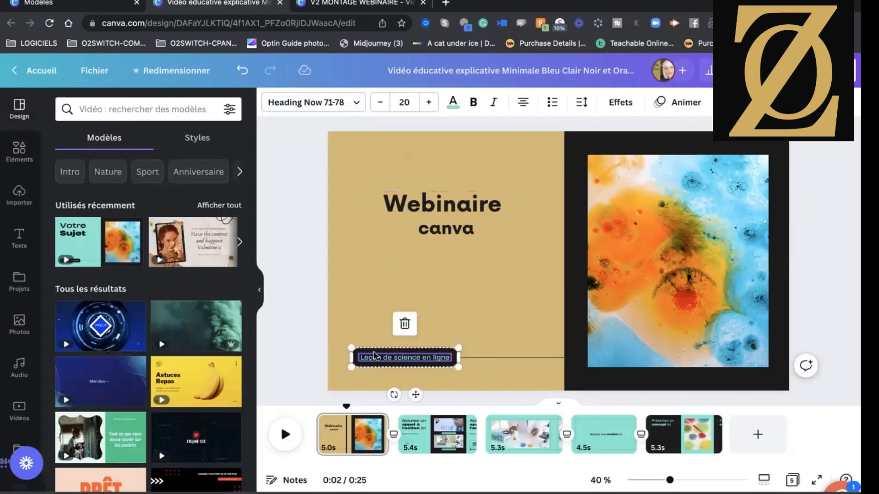
{"action": "double_click", "coordinate": [374, 356]}
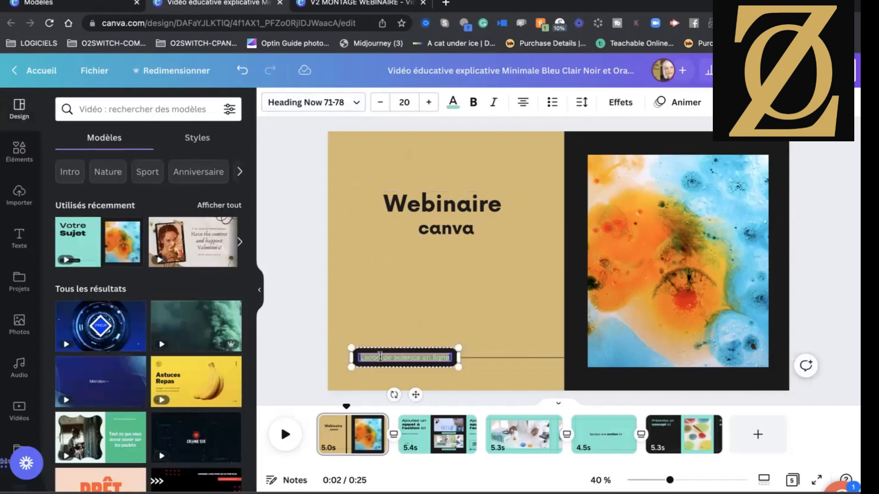
{"action": "left_click", "coordinate": [455, 104]}
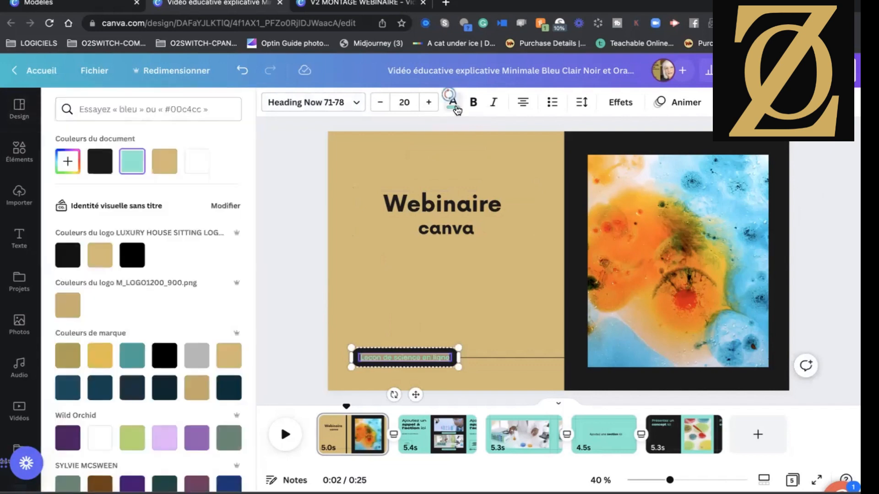
{"action": "left_click", "coordinate": [193, 168]}
{"action": "left_click", "coordinate": [287, 235]}
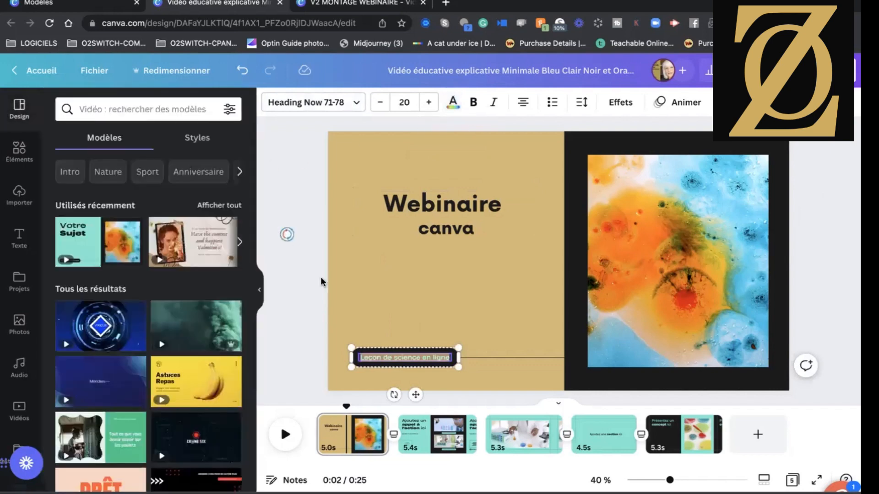
Set the font of the "Leçon de science en ligne" label to Now.
{"action": "left_click", "coordinate": [356, 104]}
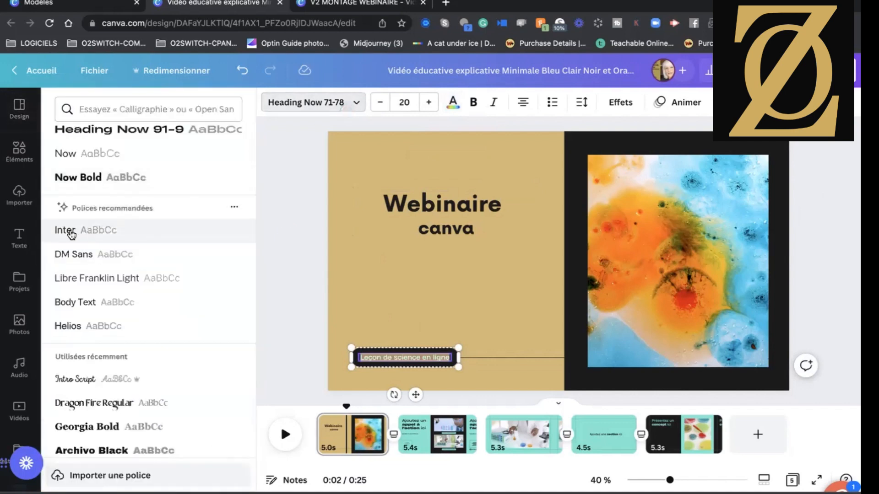
{"action": "scroll", "coordinate": [102, 287], "scroll_direction": "down", "scroll_amount": 2}
{"action": "scroll", "coordinate": [102, 287], "scroll_direction": "up", "scroll_amount": 3}
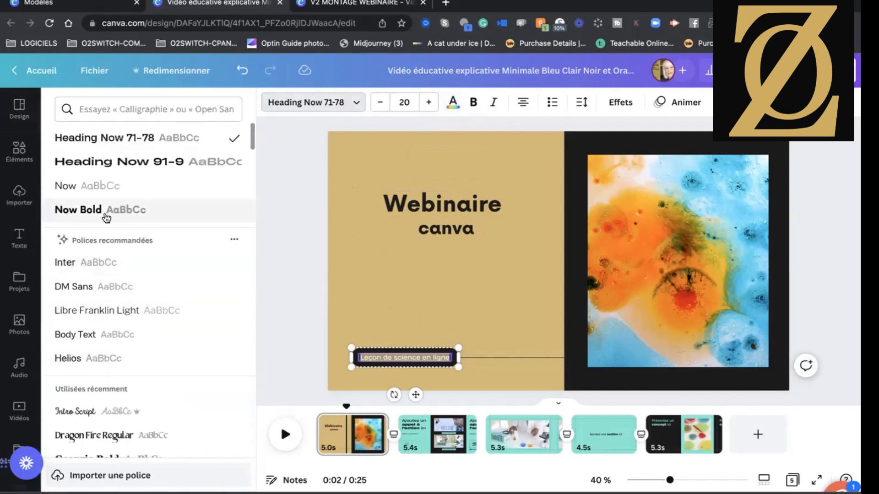
{"action": "left_click", "coordinate": [68, 189]}
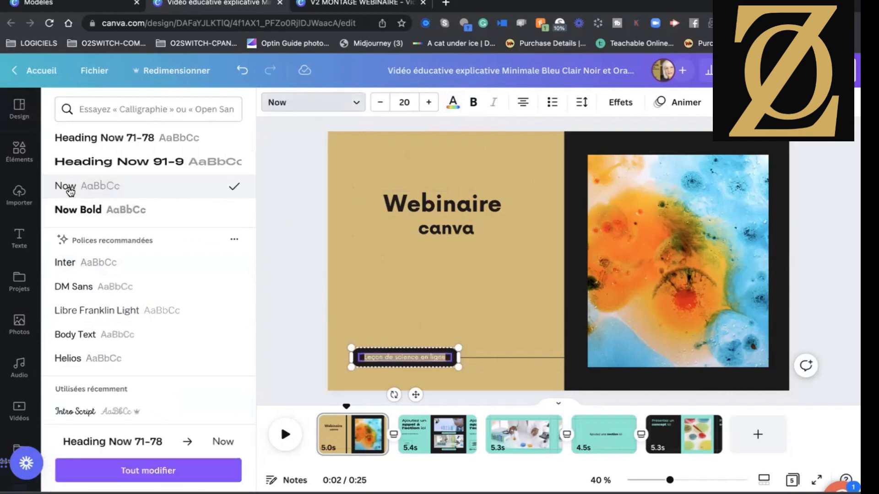
{"action": "left_click", "coordinate": [265, 272]}
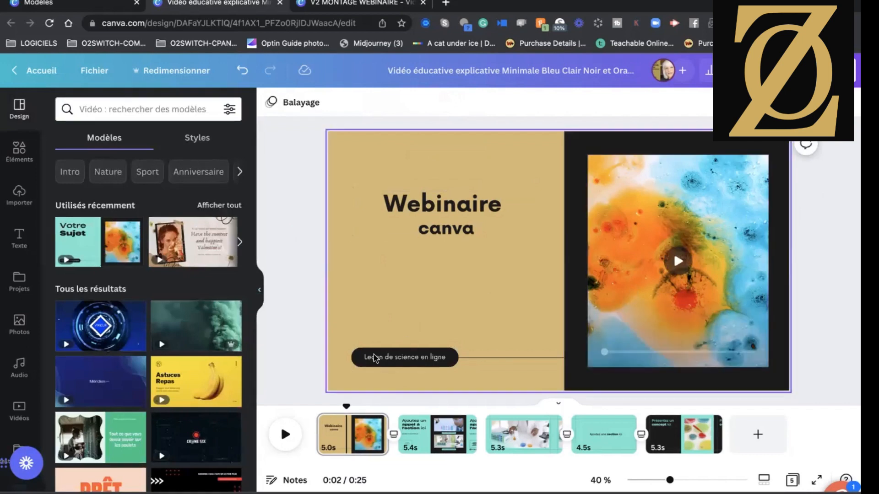
Upload a new green-screen presenter video and use it to replace the abstract clip in the first page's frame.
{"action": "left_click", "coordinate": [629, 244]}
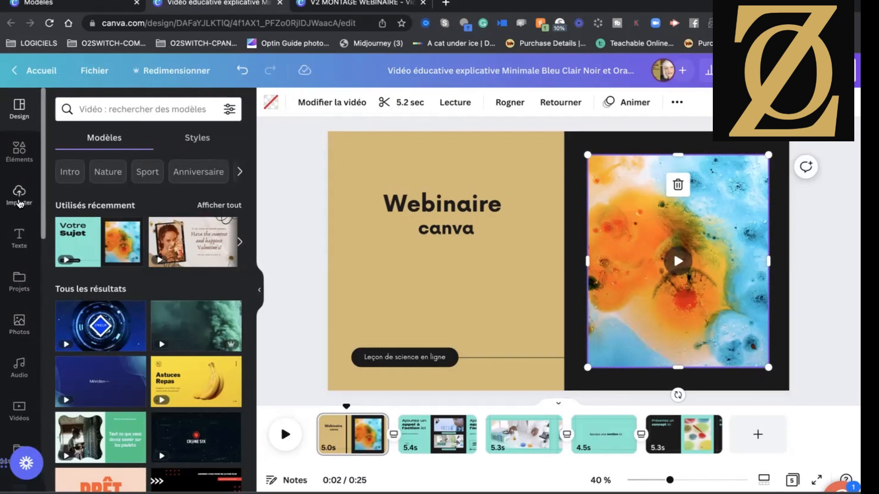
{"action": "left_click", "coordinate": [19, 195]}
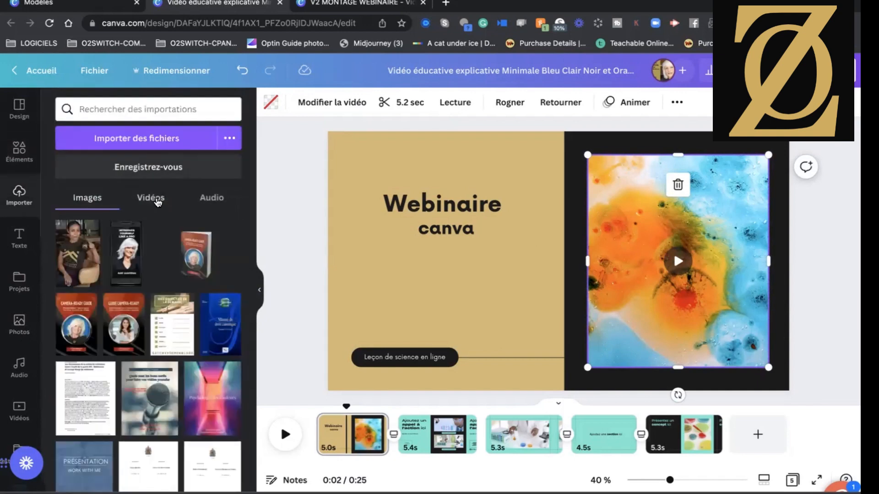
{"action": "left_click", "coordinate": [157, 201]}
{"action": "mouse_move", "coordinate": [101, 266]}
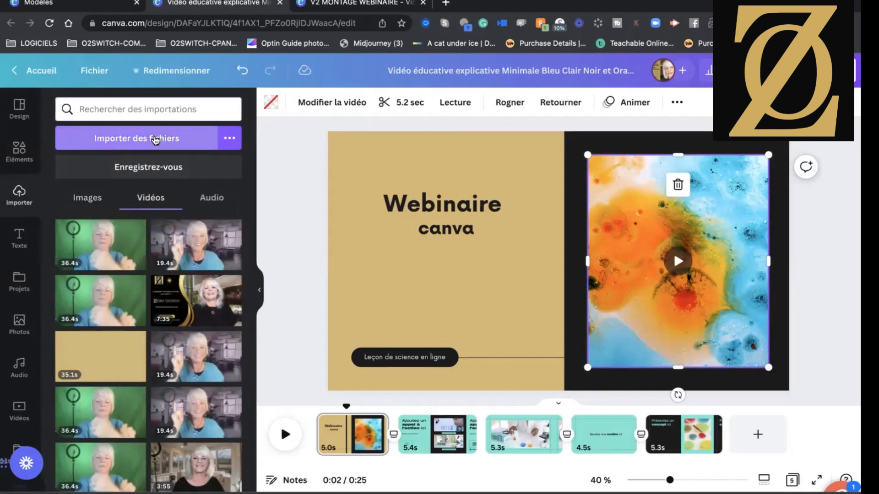
{"action": "left_click", "coordinate": [142, 139]}
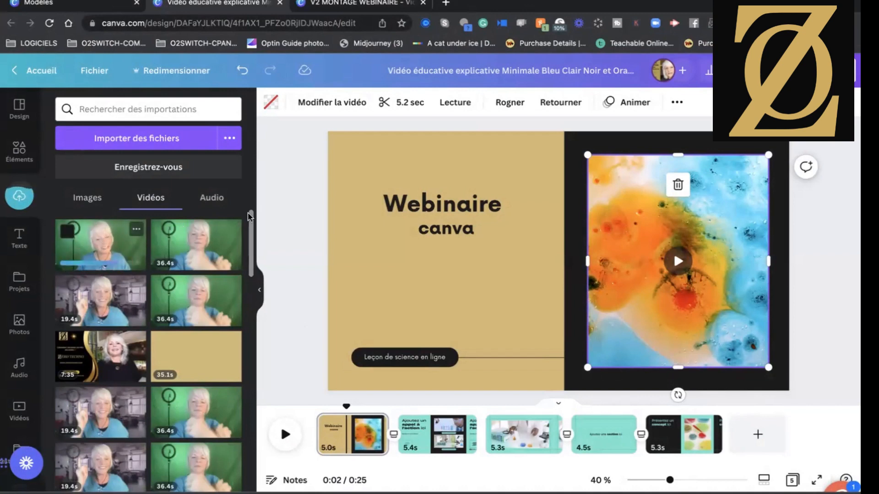
{"action": "left_click_drag", "start_coordinate": [531, 230], "coordinate": [605, 201]}
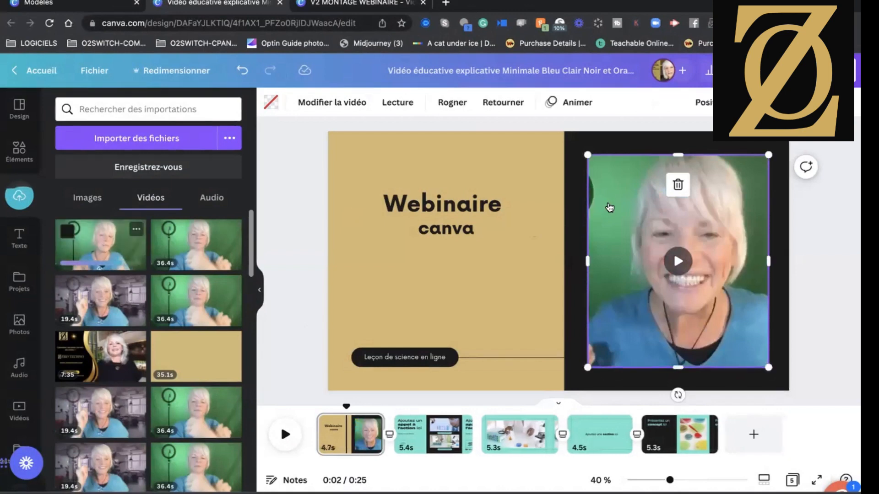
Reposition the presenter video slightly to the left inside the first page's frame and accept the crop.
{"action": "double_click", "coordinate": [700, 259]}
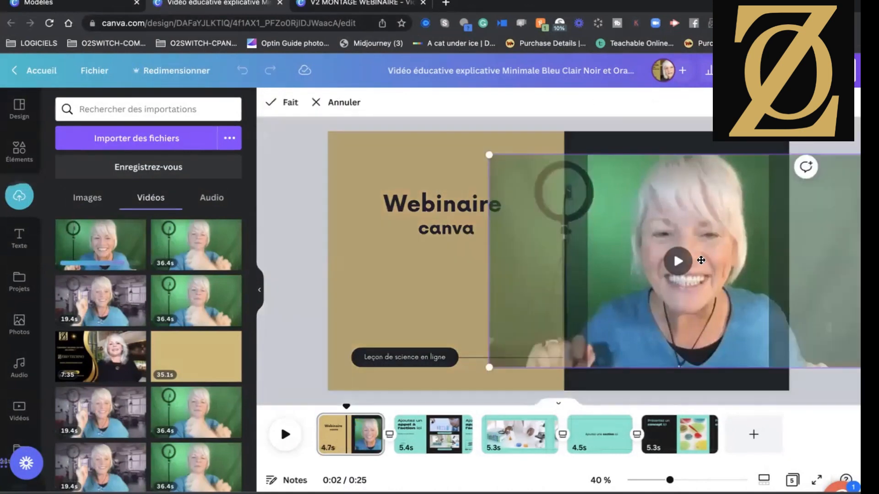
{"action": "left_click_drag", "start_coordinate": [691, 260], "coordinate": [677, 264]}
{"action": "left_click", "coordinate": [300, 256]}
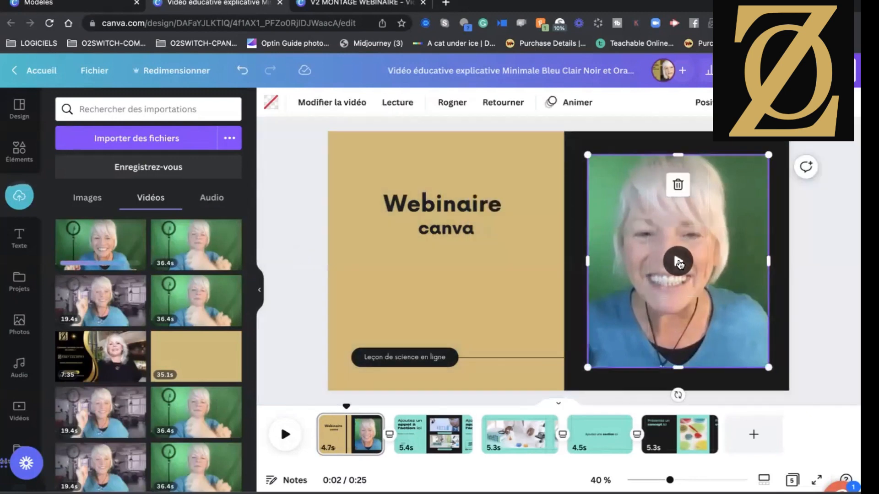
Play the design from its start through the transition into the second page.
{"action": "left_click", "coordinate": [475, 291]}
{"action": "left_click_drag", "start_coordinate": [338, 412], "coordinate": [316, 412]}
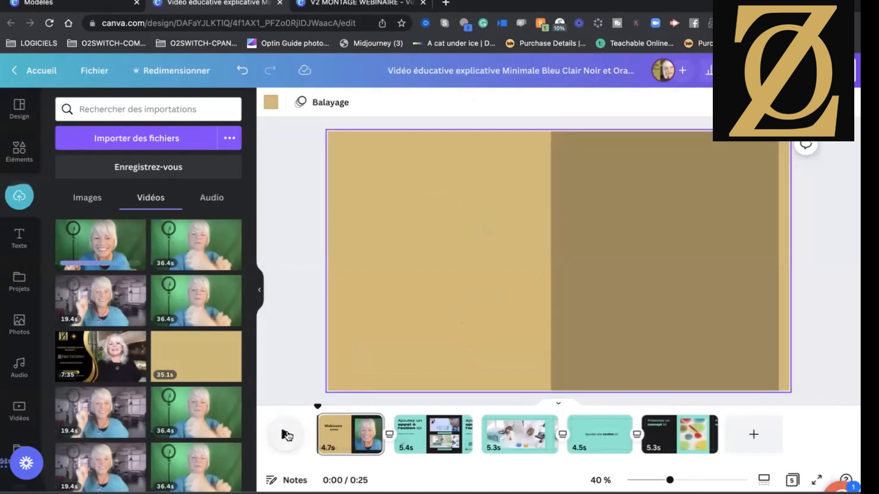
{"action": "left_click", "coordinate": [286, 435]}
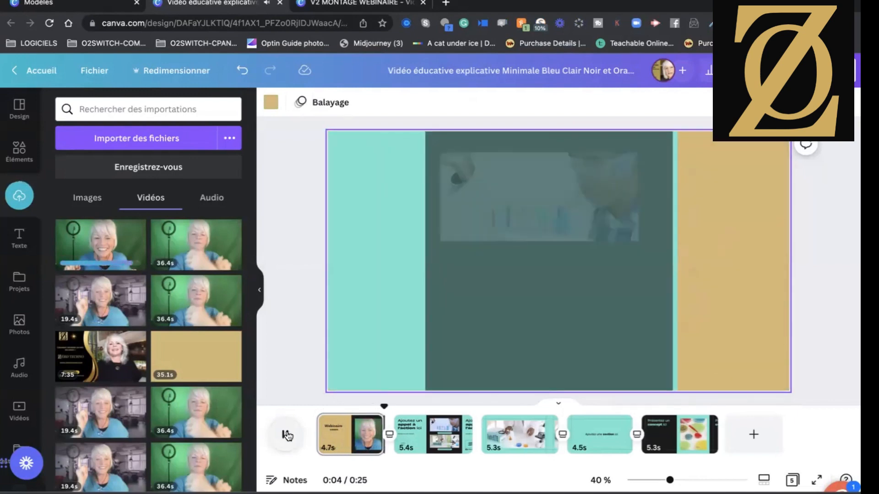
{"action": "left_click", "coordinate": [286, 435]}
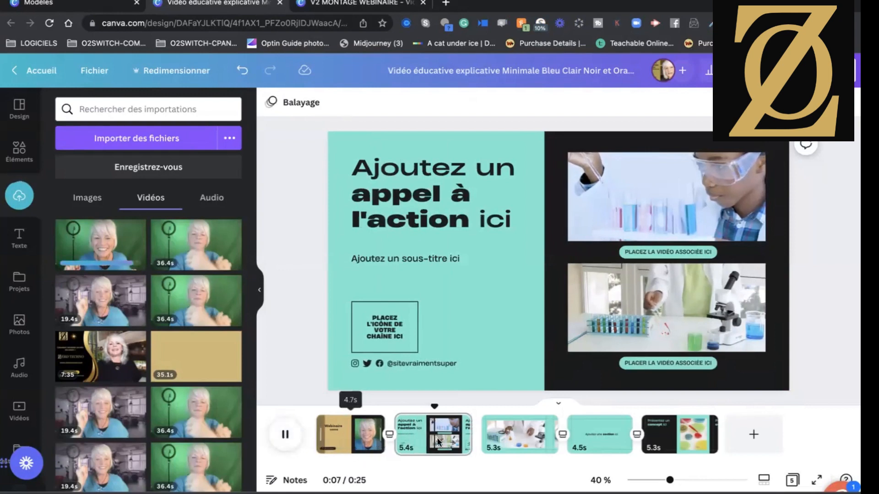
Extend the first page's duration to 25.2 seconds to fit the presenter video.
{"action": "left_click_drag", "start_coordinate": [379, 446], "coordinate": [543, 433]}
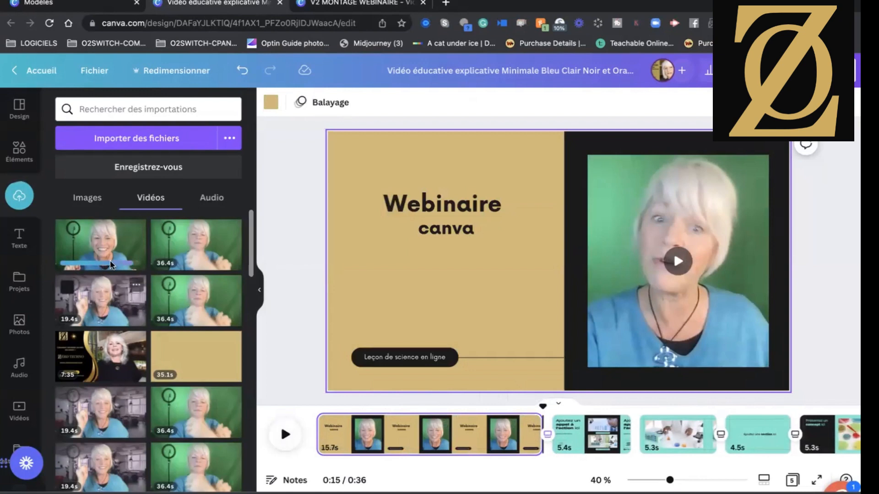
{"action": "mouse_move", "coordinate": [114, 249]}
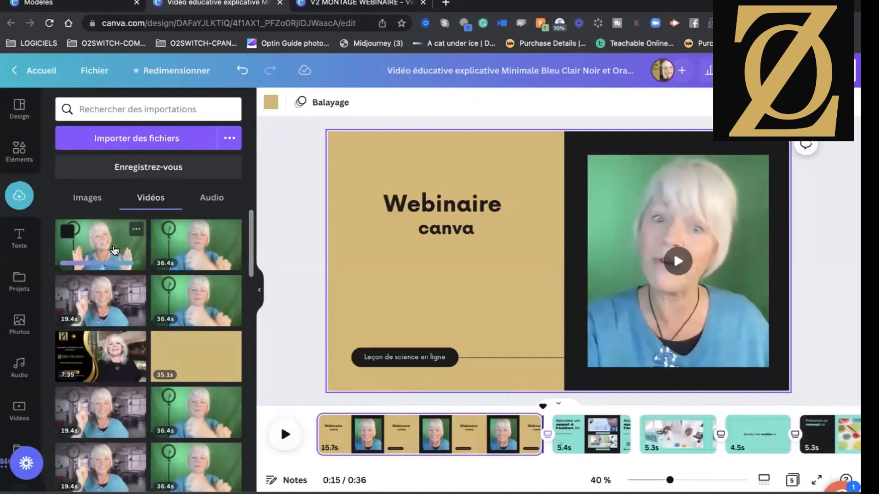
{"action": "left_click", "coordinate": [114, 250]}
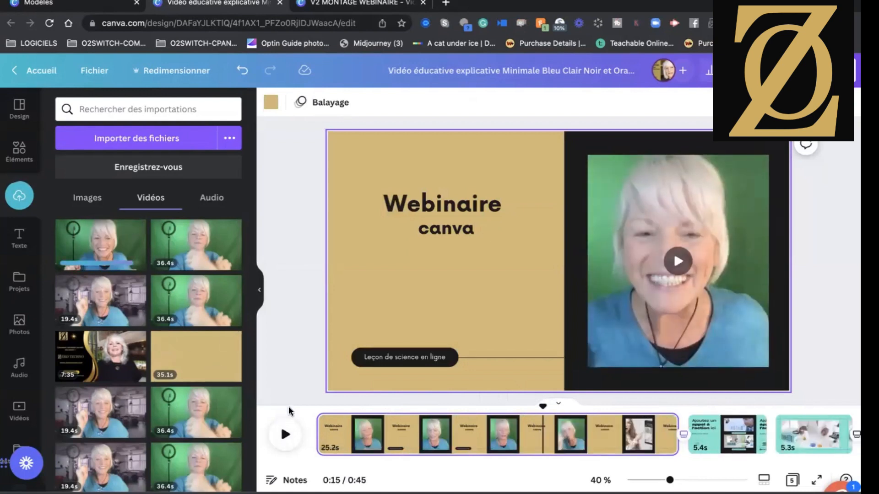
Play the first page from its start to check the footage near the end of the presenter clip.
{"action": "left_click", "coordinate": [314, 419]}
{"action": "left_click", "coordinate": [284, 434]}
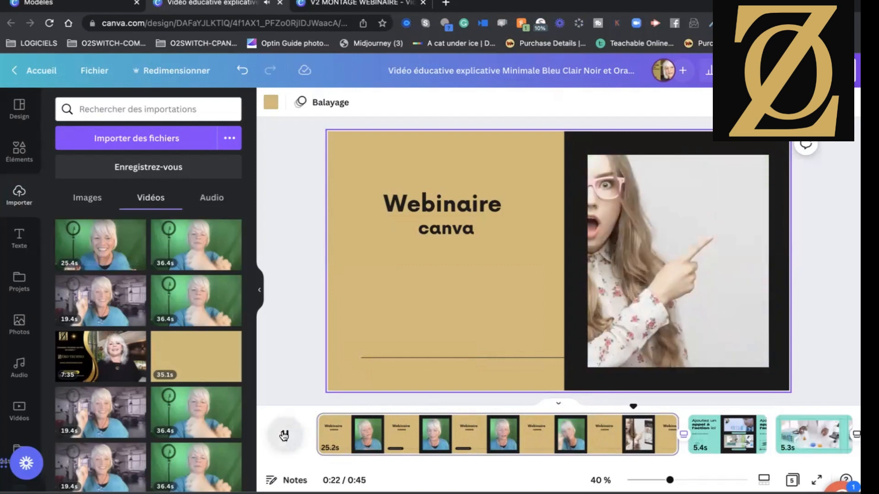
{"action": "left_click", "coordinate": [284, 435]}
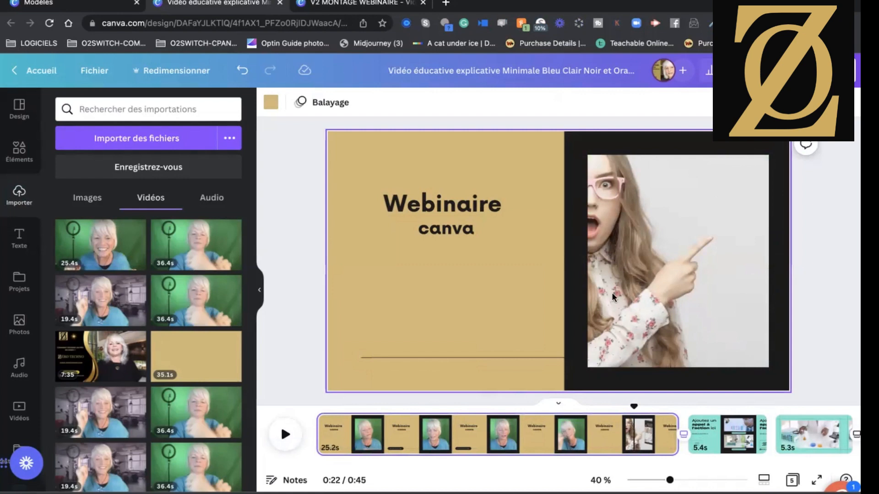
Shorten the first page to 19.9 seconds and play the transition into the second page.
{"action": "left_click_drag", "start_coordinate": [674, 443], "coordinate": [600, 434]}
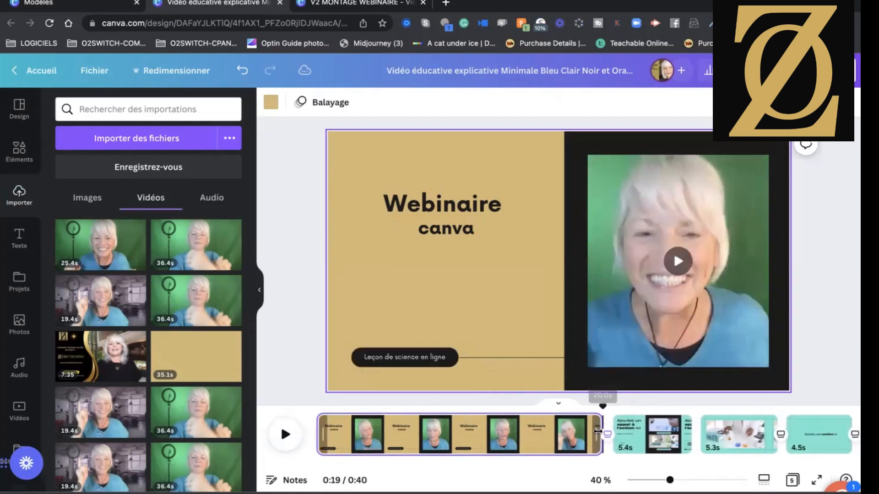
{"action": "left_click", "coordinate": [286, 434]}
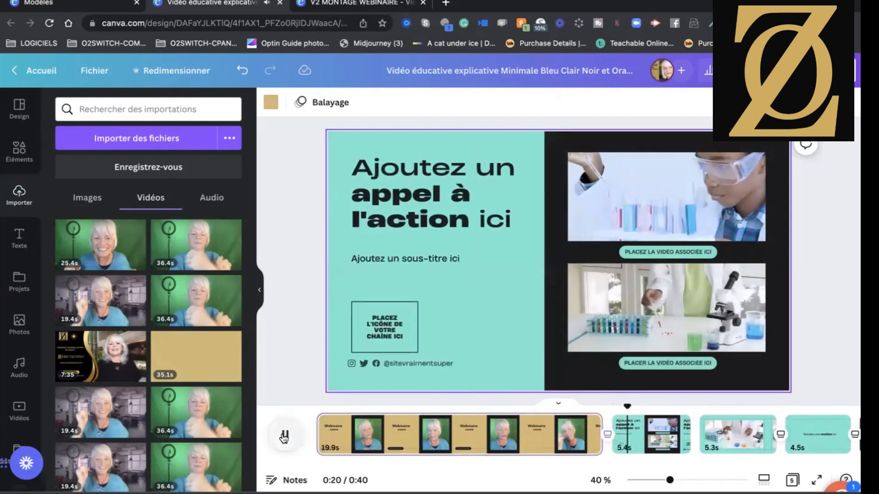
{"action": "left_click", "coordinate": [285, 435]}
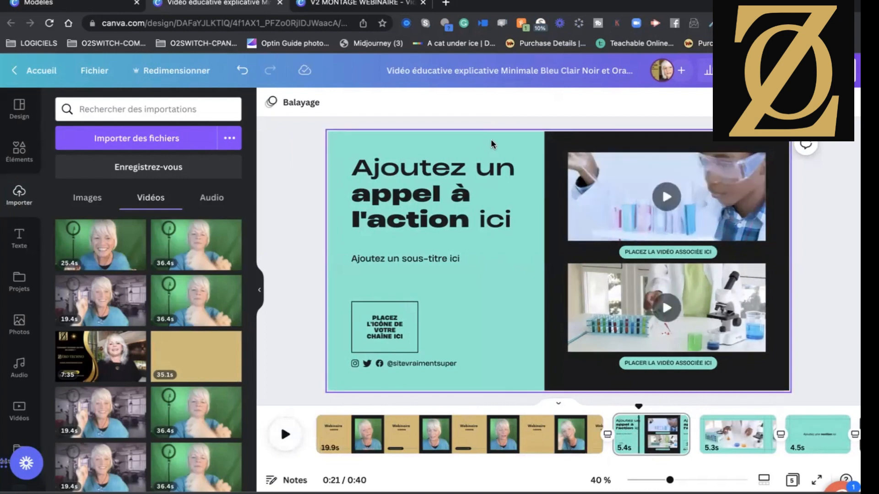
Change the second page's turquoise background to the gold from the document colours.
{"action": "left_click", "coordinate": [473, 140]}
{"action": "left_click", "coordinate": [271, 102]}
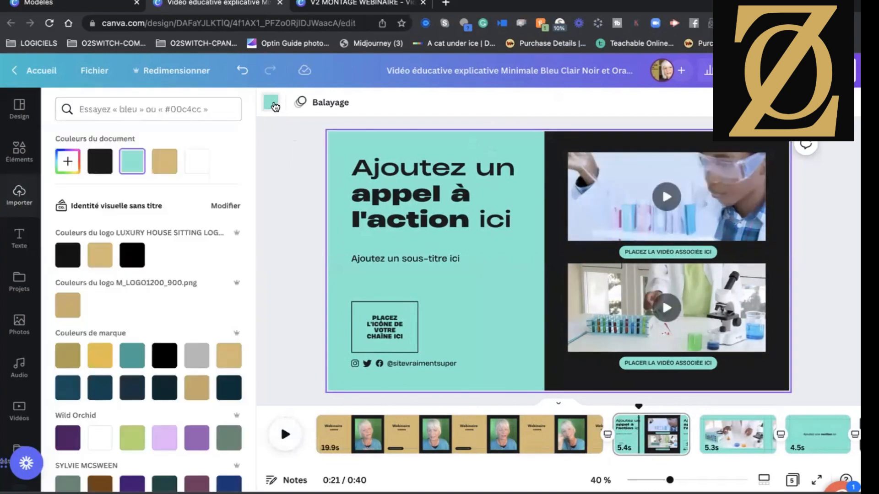
{"action": "left_click", "coordinate": [166, 164]}
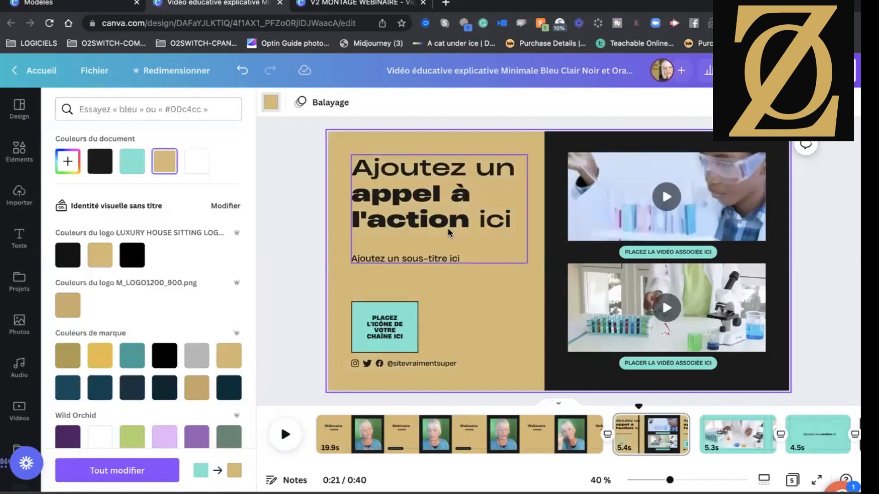
Cover the second page's channel icon placeholder with the uploaded red eye image, reduced to a small square above the social icons.
{"action": "left_click", "coordinate": [376, 330]}
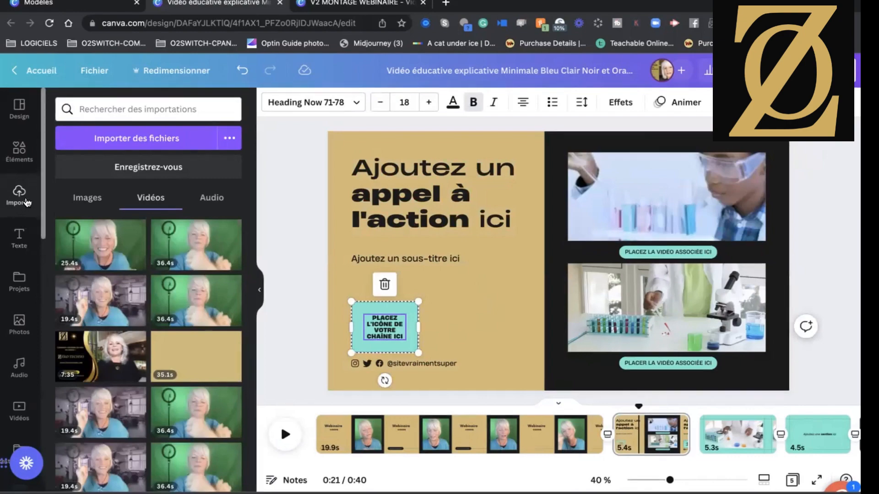
{"action": "left_click", "coordinate": [87, 197]}
{"action": "scroll", "coordinate": [183, 337], "scroll_direction": "down", "scroll_amount": 10}
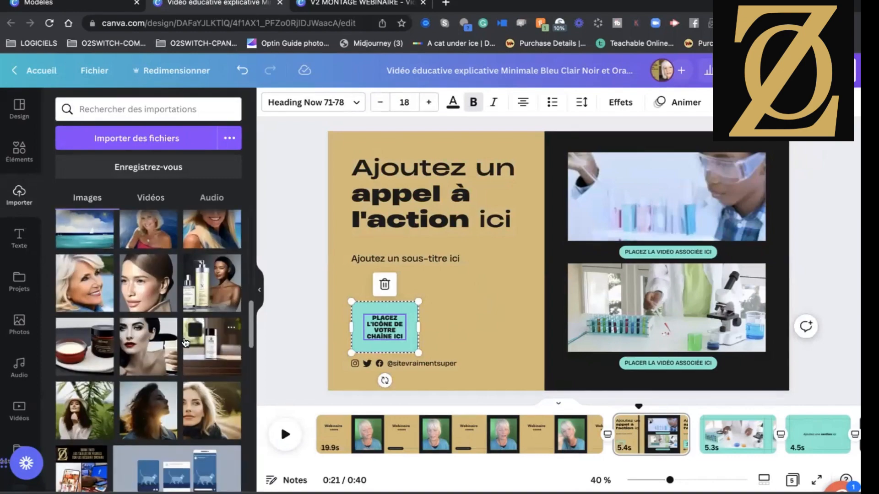
{"action": "scroll", "coordinate": [186, 342], "scroll_direction": "down", "scroll_amount": 10}
{"action": "scroll", "coordinate": [186, 343], "scroll_direction": "down", "scroll_amount": 15}
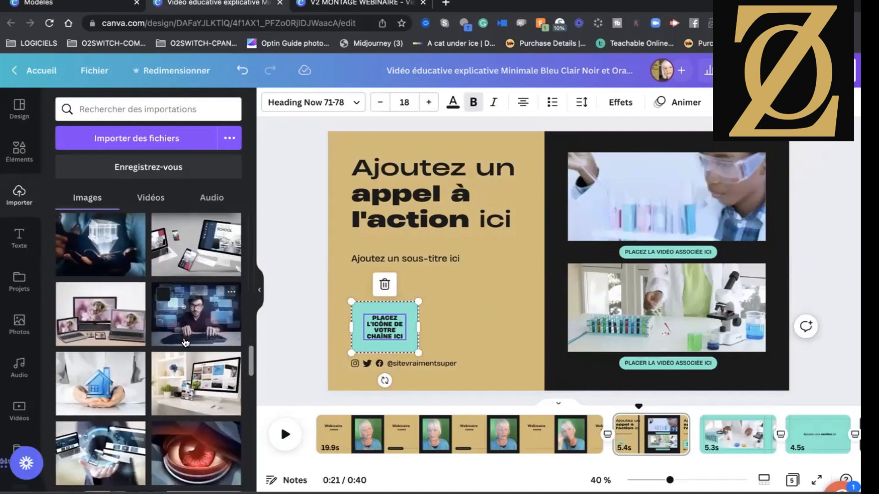
{"action": "scroll", "coordinate": [183, 338], "scroll_direction": "down", "scroll_amount": 3}
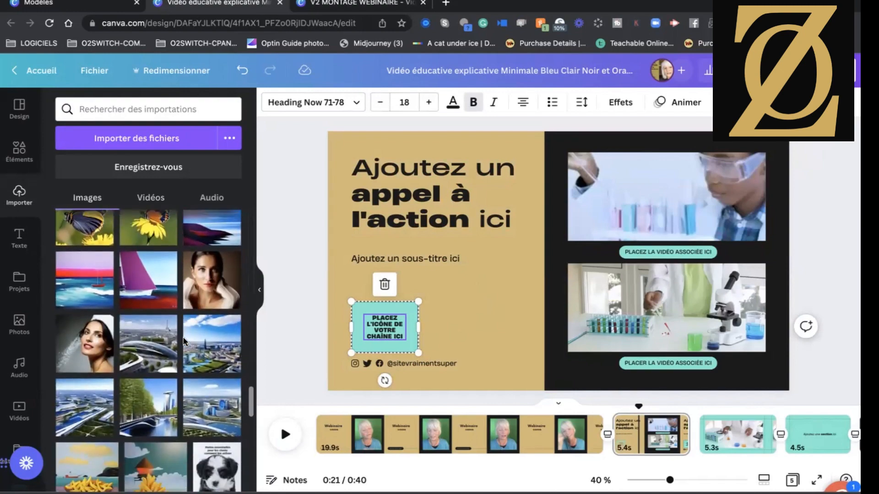
{"action": "scroll", "coordinate": [183, 338], "scroll_direction": "up", "scroll_amount": 8}
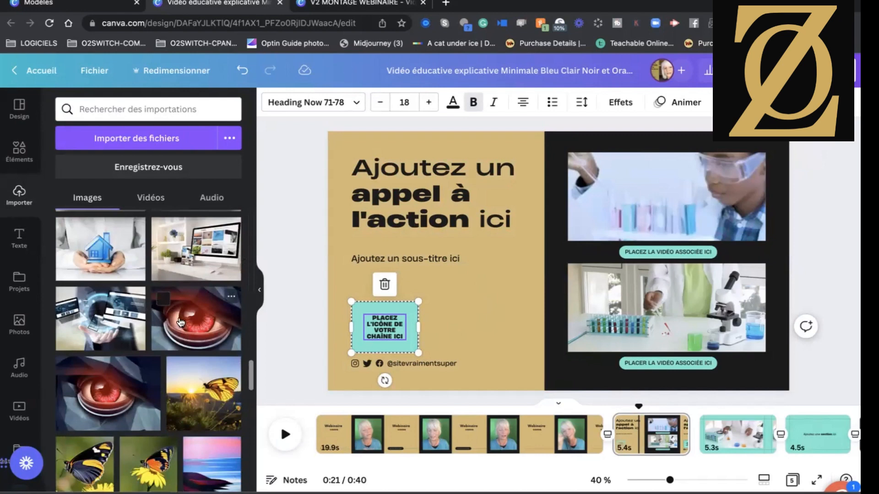
{"action": "left_click_drag", "start_coordinate": [401, 318], "coordinate": [381, 316]}
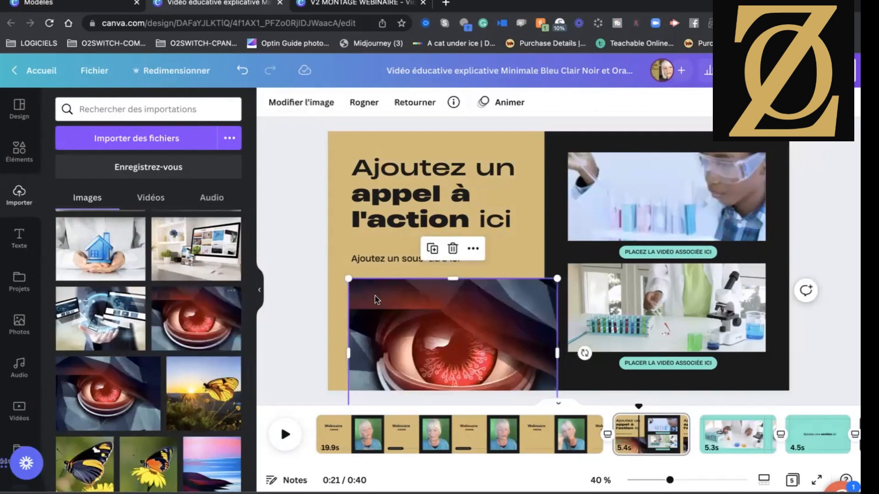
{"action": "left_click_drag", "start_coordinate": [466, 332], "coordinate": [375, 307]}
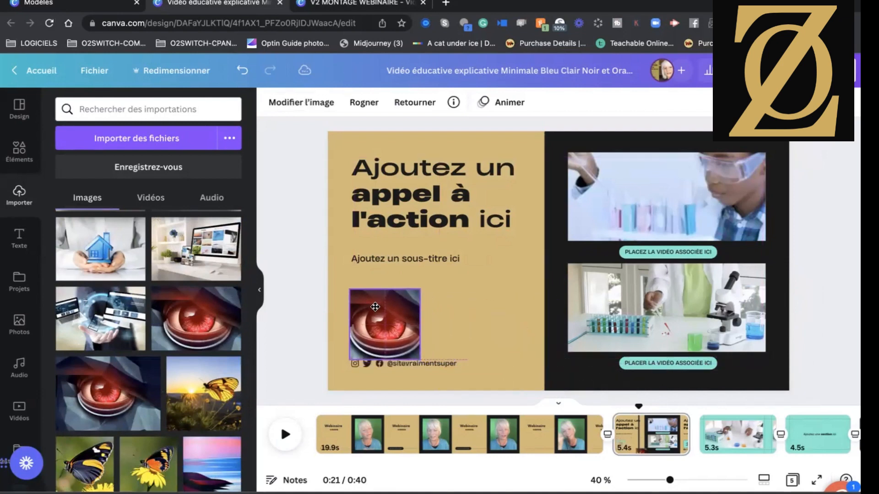
{"action": "left_click", "coordinate": [298, 315]}
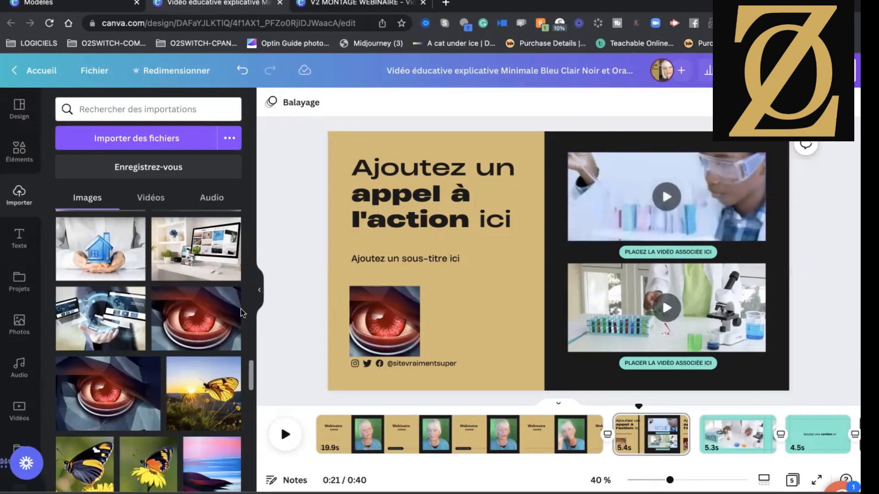
Replace the second page's upper video with the uploaded image of a desk with screens, and look through the uploaded videos.
{"action": "left_click_drag", "start_coordinate": [606, 219], "coordinate": [608, 218]}
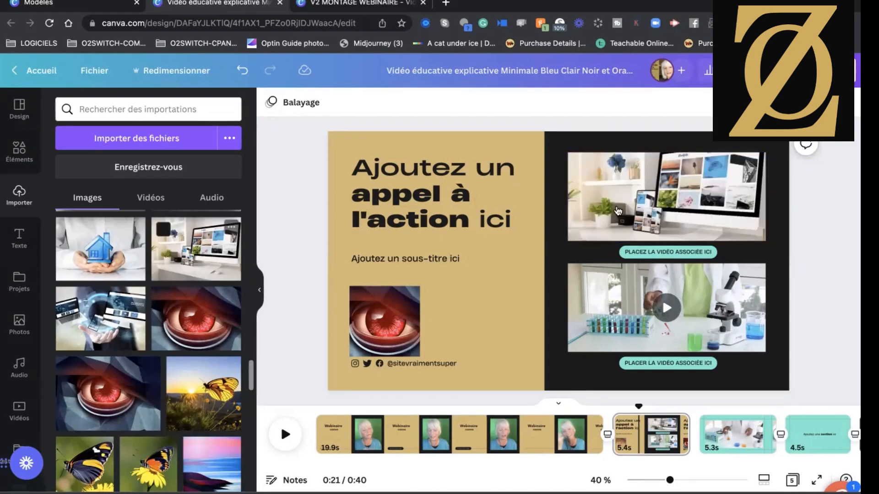
{"action": "left_click", "coordinate": [150, 198]}
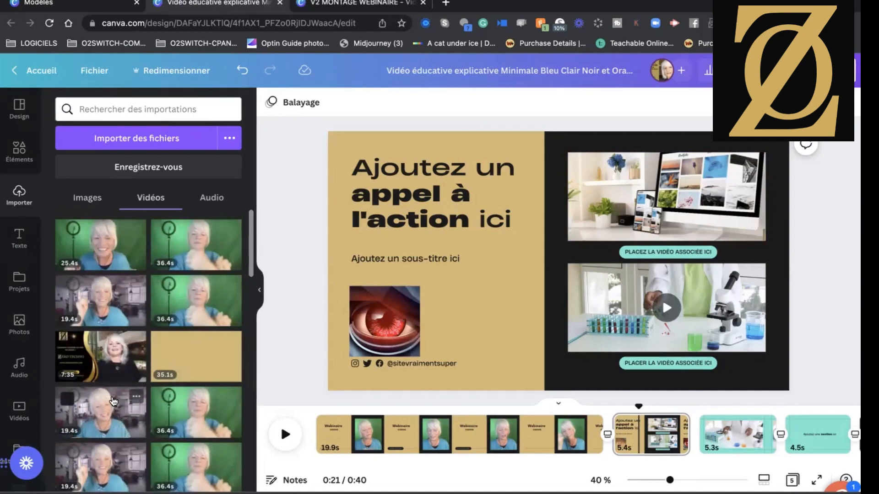
{"action": "scroll", "coordinate": [114, 402], "scroll_direction": "down", "scroll_amount": 10}
{"action": "scroll", "coordinate": [171, 344], "scroll_direction": "down", "scroll_amount": 3}
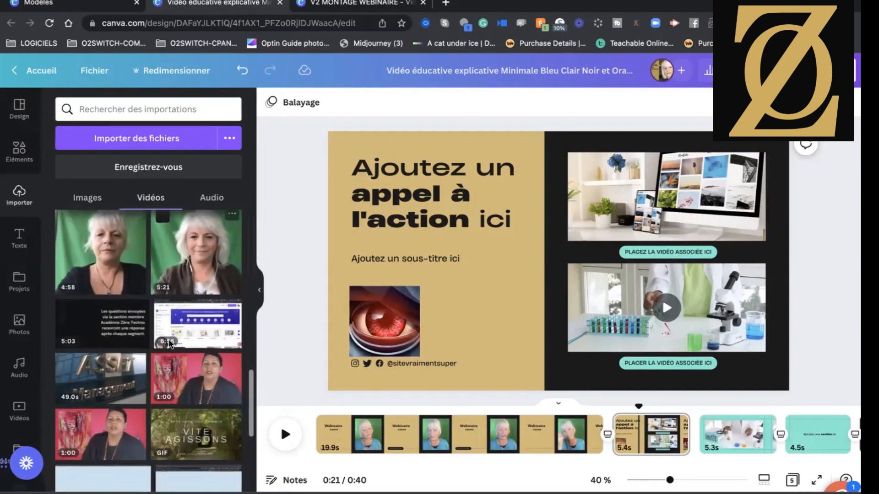
{"action": "scroll", "coordinate": [171, 345], "scroll_direction": "up", "scroll_amount": 10}
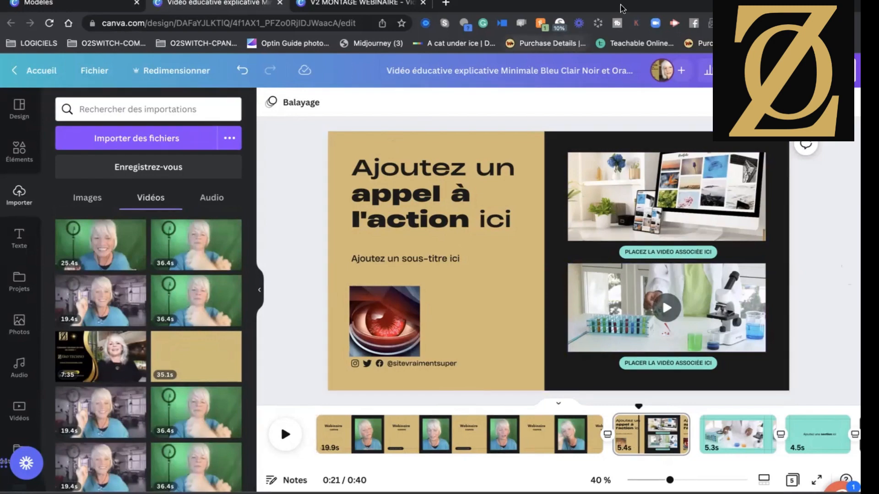
Play the video from the start of the first Webinaire page.
{"action": "mouse_move", "coordinate": [597, 1]}
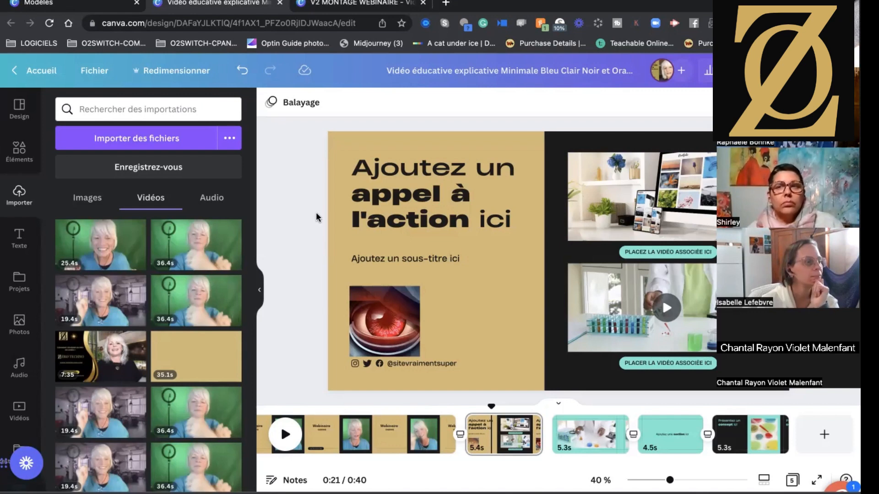
{"action": "scroll", "coordinate": [426, 431], "scroll_direction": "left", "scroll_amount": 3}
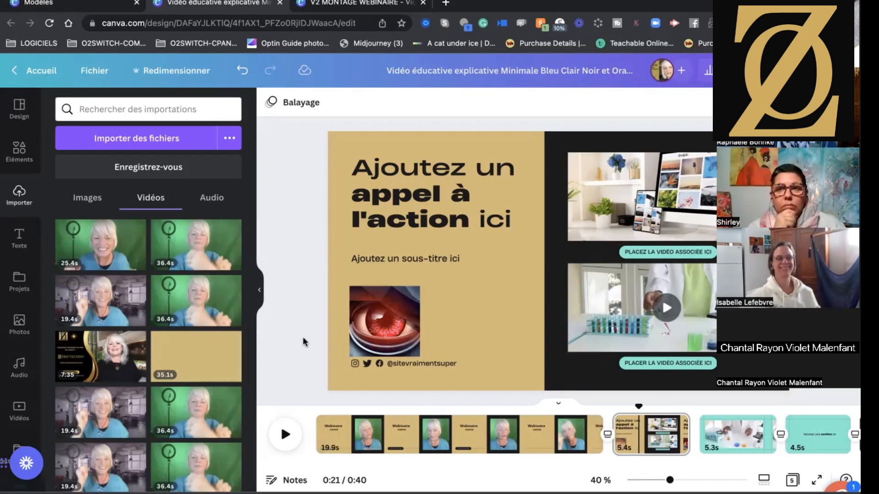
{"action": "left_click", "coordinate": [315, 423]}
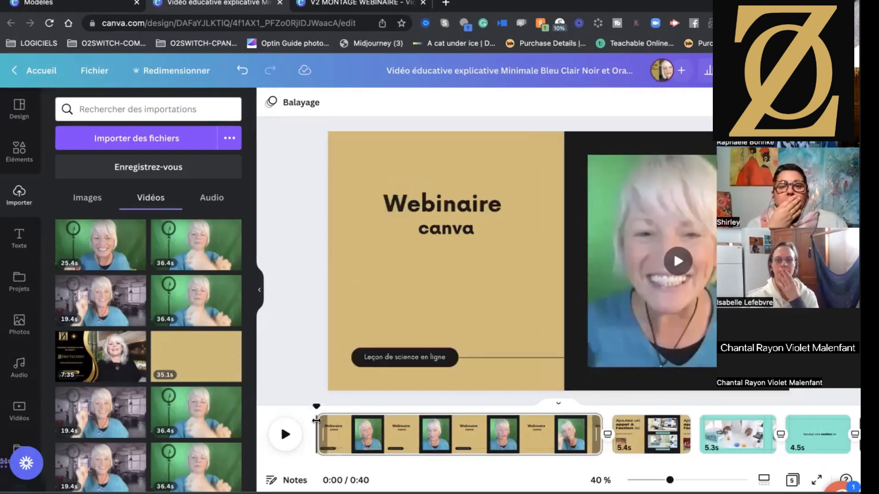
{"action": "left_click", "coordinate": [284, 434]}
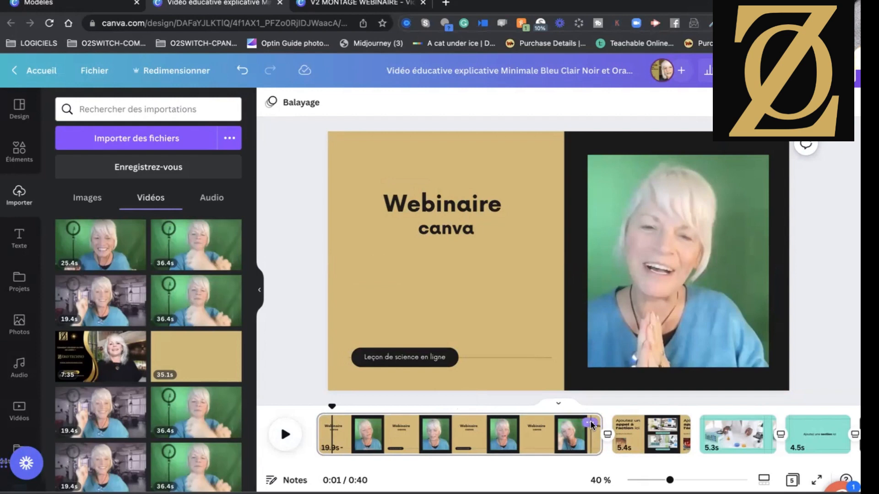
Duplicate the first Webinaire canva page so that a copy follows it in the timeline.
{"action": "left_click", "coordinate": [590, 422]}
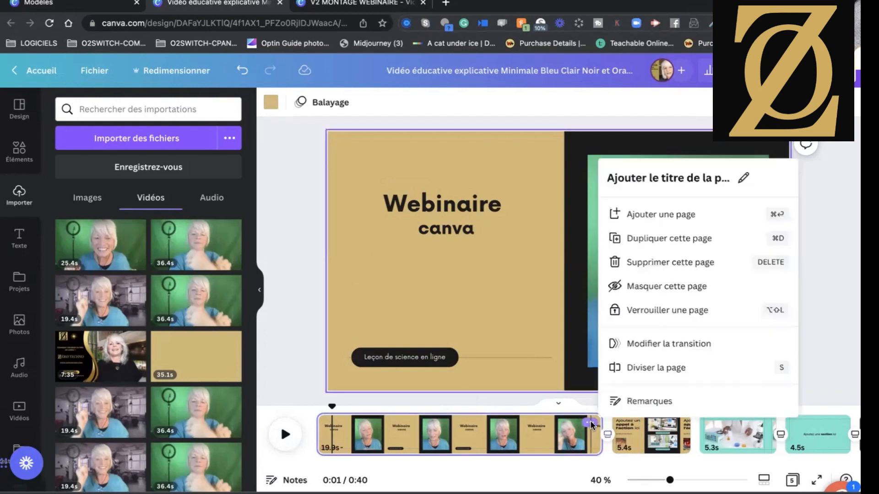
{"action": "left_click", "coordinate": [655, 238]}
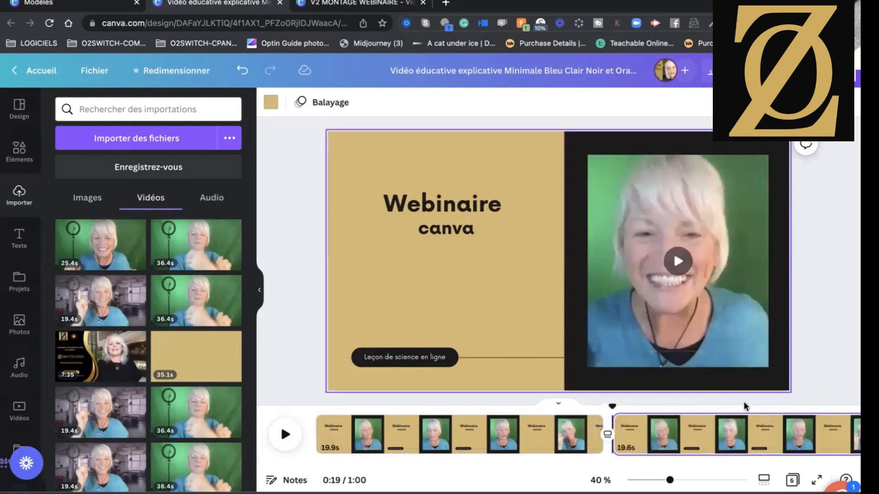
{"action": "scroll", "coordinate": [671, 422], "scroll_direction": "right", "scroll_amount": 2}
{"action": "scroll", "coordinate": [672, 422], "scroll_direction": "right", "scroll_amount": 1}
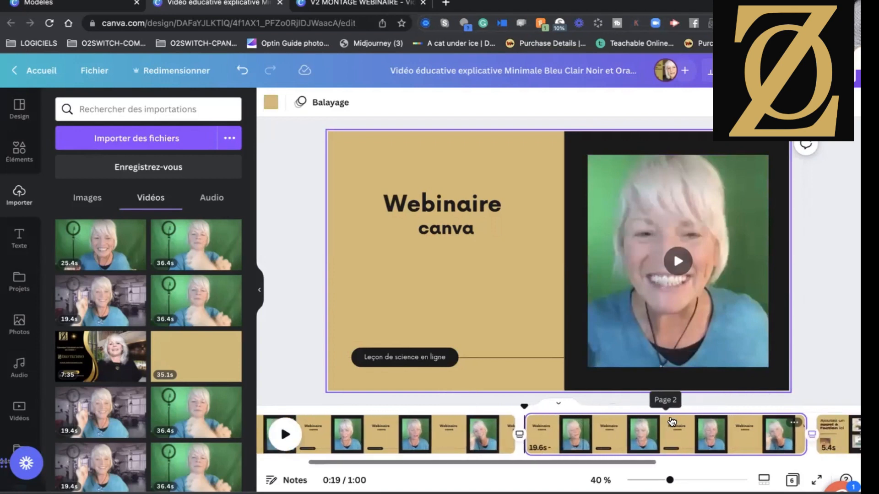
Duplicate the second Webinaire canva page to make a third one, and look over the copies in the timeline.
{"action": "left_click", "coordinate": [547, 434]}
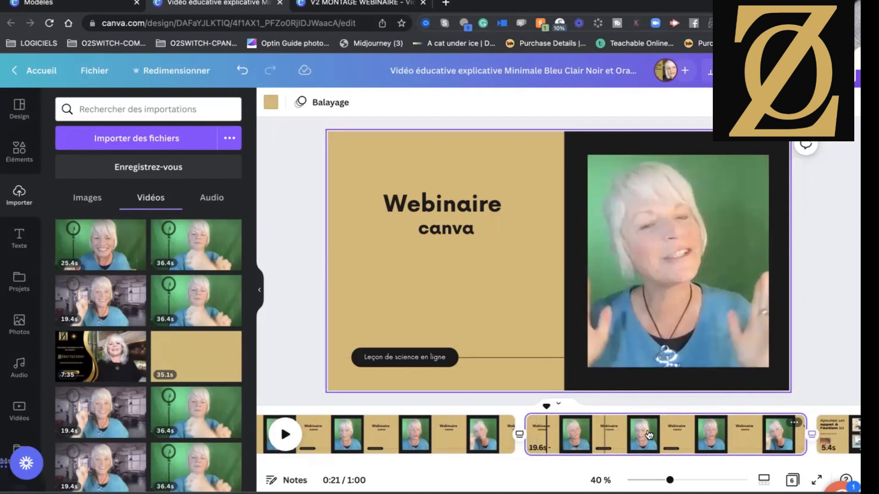
{"action": "scroll", "coordinate": [695, 439], "scroll_direction": "right", "scroll_amount": 5}
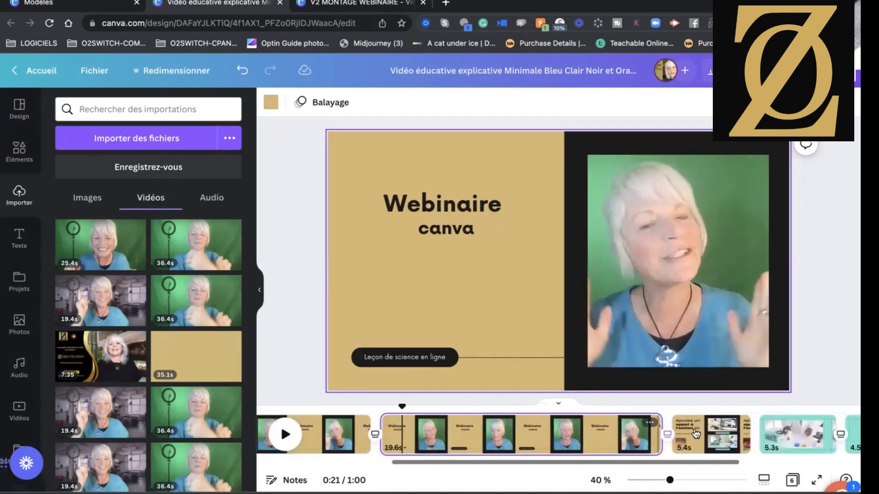
{"action": "left_click", "coordinate": [601, 425]}
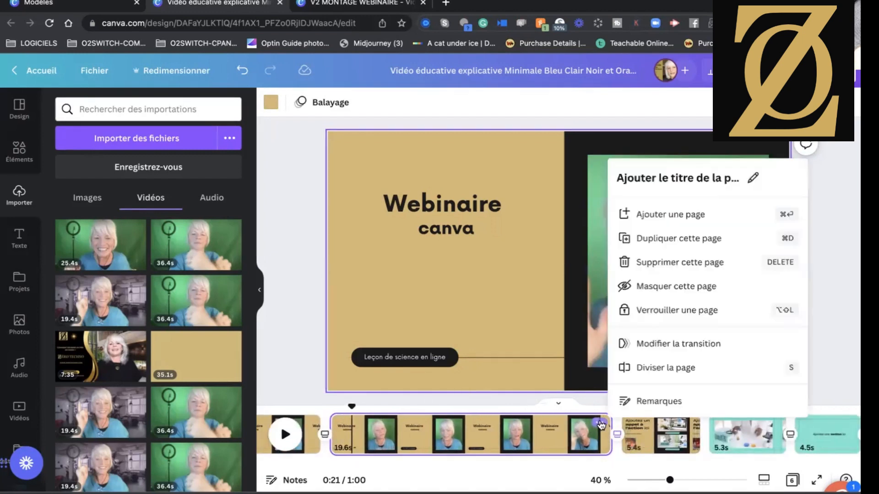
{"action": "left_click", "coordinate": [643, 241]}
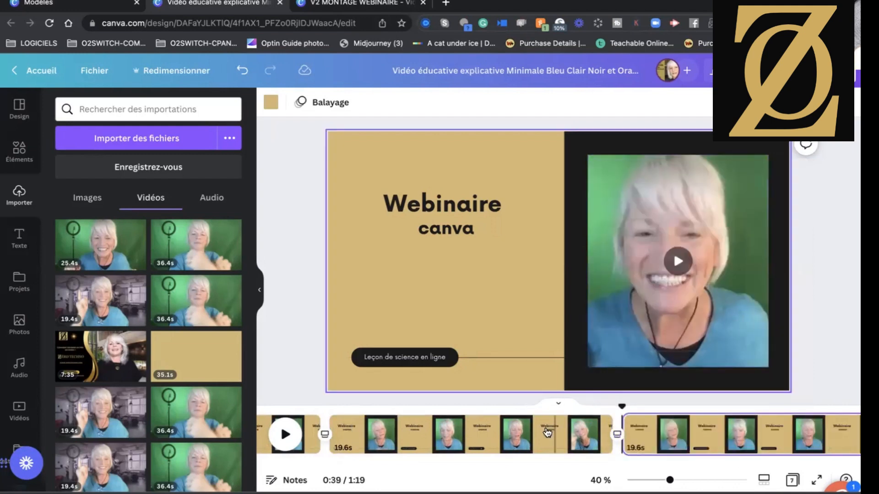
{"action": "scroll", "coordinate": [577, 450], "scroll_direction": "left", "scroll_amount": 3}
{"action": "scroll", "coordinate": [577, 450], "scroll_direction": "left", "scroll_amount": 3}
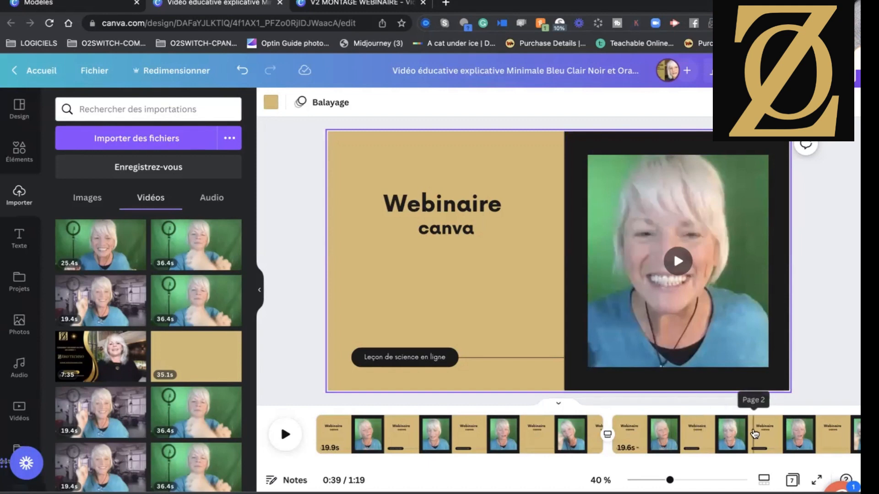
{"action": "scroll", "coordinate": [755, 434], "scroll_direction": "right", "scroll_amount": 2}
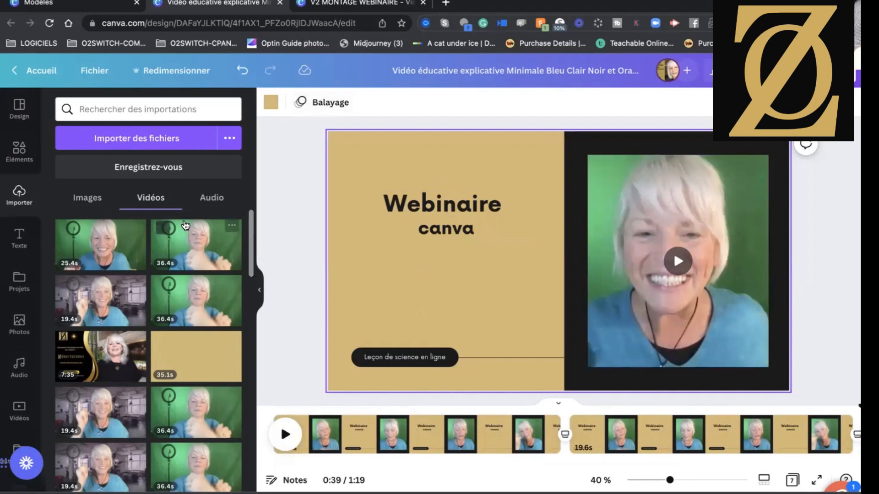
Add a title text box below the Webinaire canva heading on the third page, widen it and clear its placeholder text.
{"action": "left_click", "coordinate": [19, 238]}
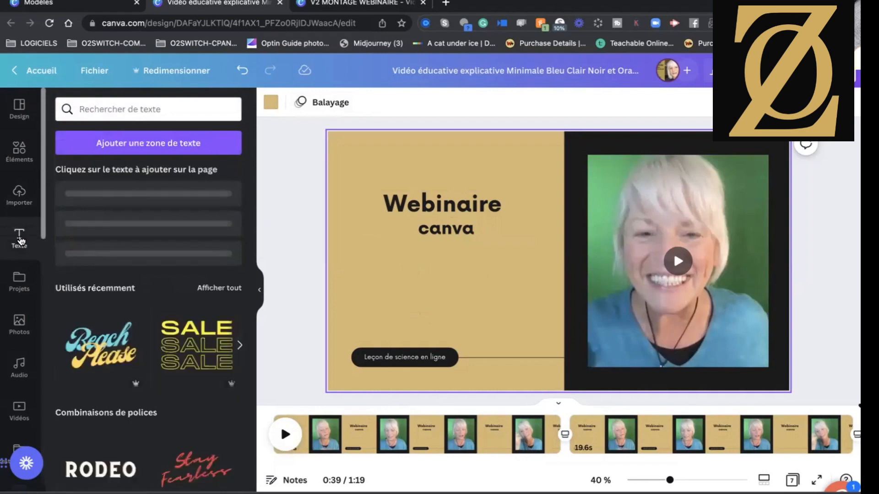
{"action": "left_click_drag", "start_coordinate": [119, 199], "coordinate": [453, 288]}
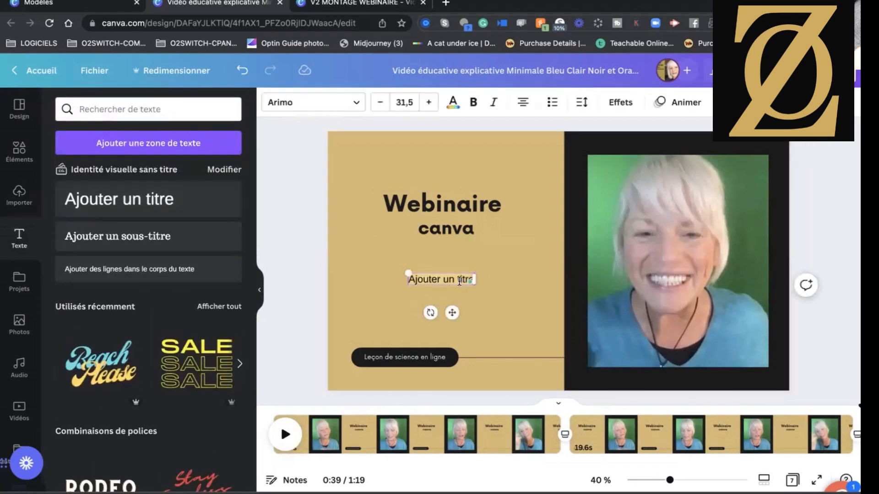
{"action": "key", "text": "BackSpace"}
{"action": "key", "text": "BackSpace"}
{"action": "key", "text": "BackSpace"}
{"action": "key", "text": "BackSpace"}
{"action": "key", "text": "BackSpace"}
{"action": "key", "text": "BackSpace"}
{"action": "key", "text": "BackSpace"}
{"action": "key", "text": "BackSpace"}
{"action": "key", "text": "BackSpace"}
{"action": "key", "text": "BackSpace"}
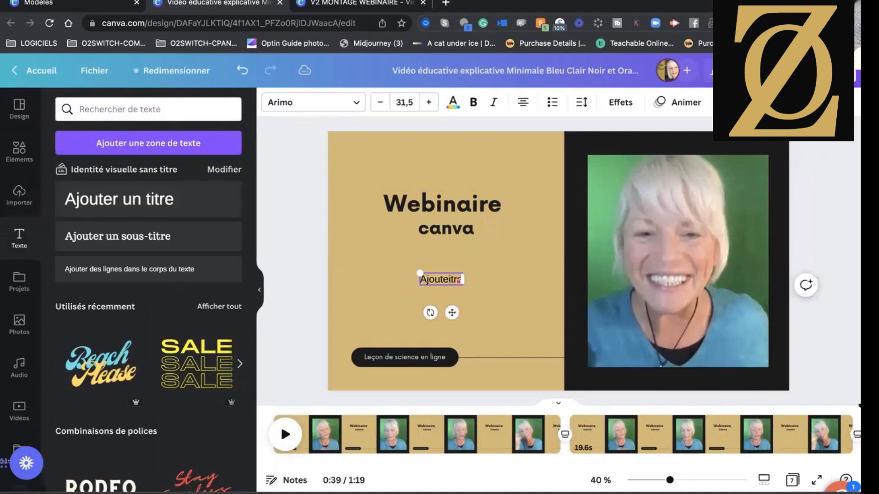
{"action": "key", "text": "BackSpace"}
{"action": "key", "text": "BackSpace"}
{"action": "left_click_drag", "start_coordinate": [449, 280], "coordinate": [520, 281]}
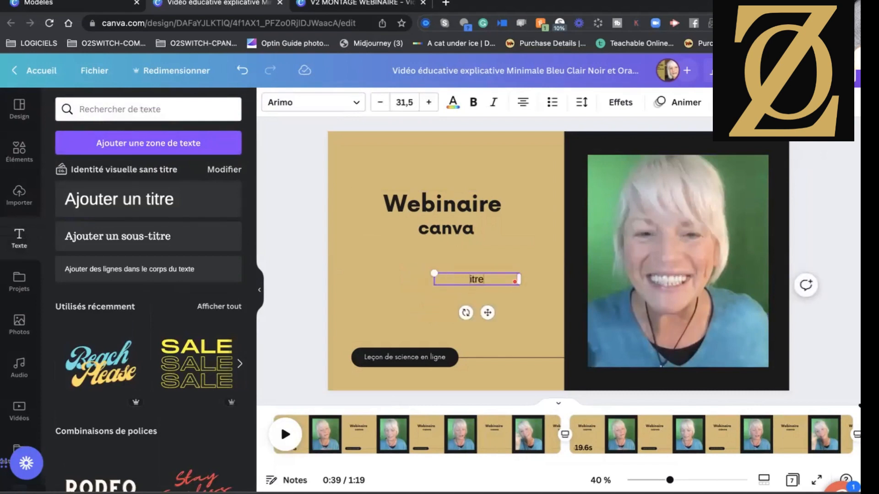
{"action": "key", "text": "BackSpace"}
{"action": "key", "text": "BackSpace"}
{"action": "key", "text": "BackSpace"}
{"action": "key", "text": "BackSpace"}
{"action": "type", "text": "www.zerotechno"}
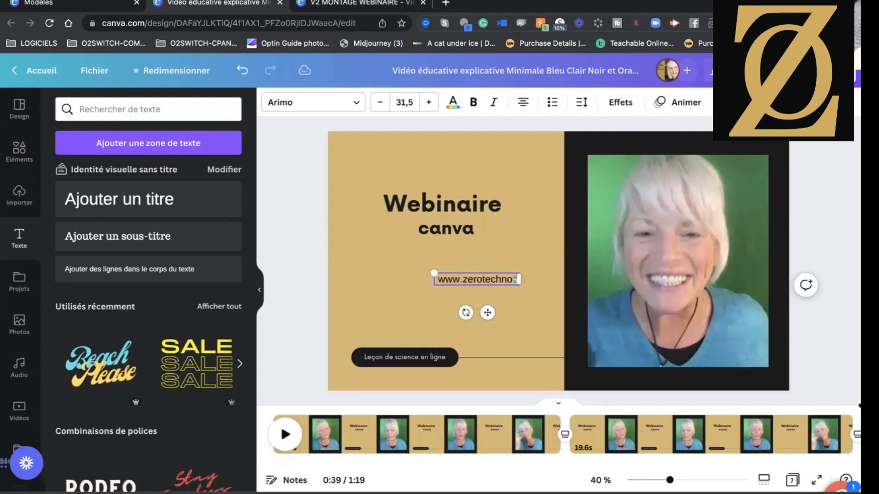
{"action": "type", "text": ";co"}
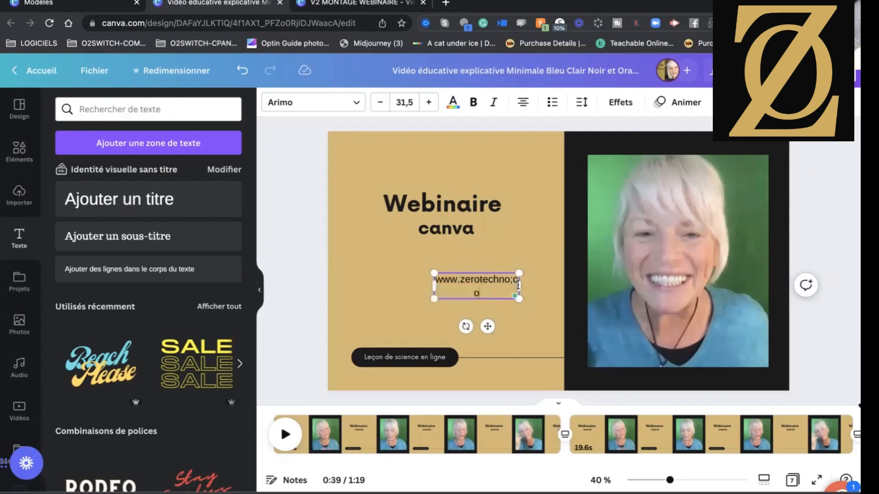
{"action": "left_click_drag", "start_coordinate": [518, 285], "coordinate": [542, 283]}
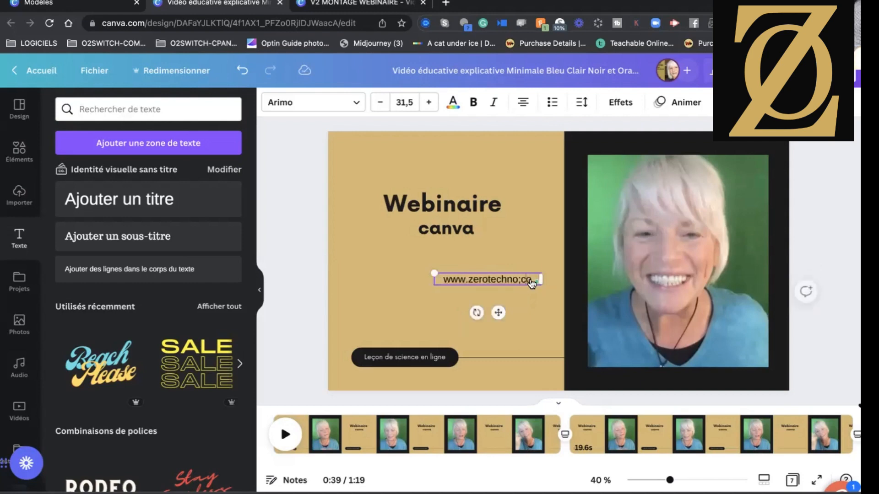
{"action": "left_click", "coordinate": [530, 222]}
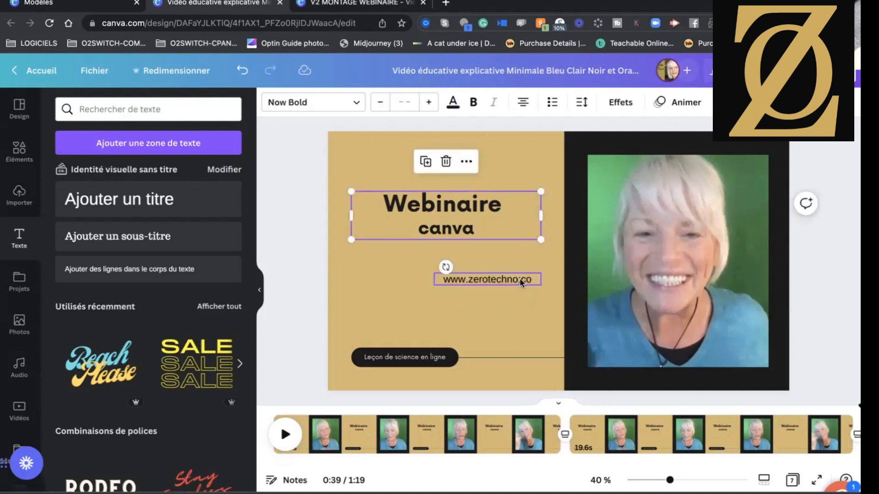
{"action": "left_click", "coordinate": [523, 279]}
{"action": "left_click", "coordinate": [524, 280]}
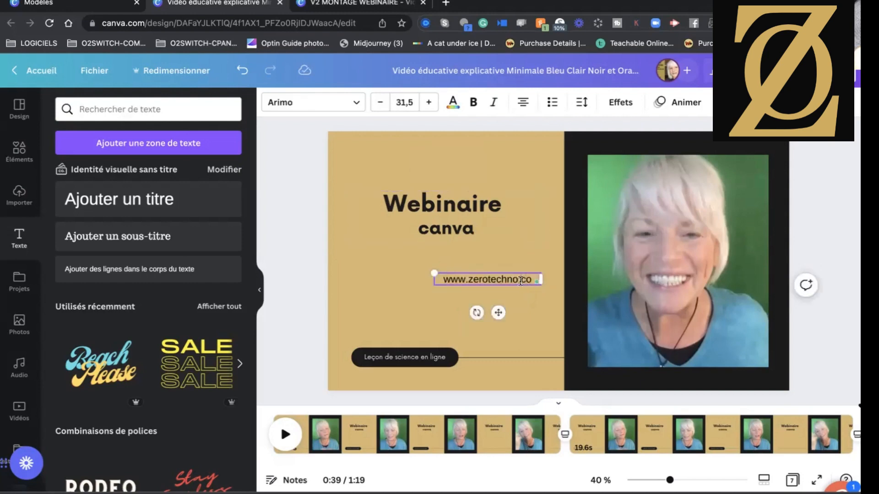
{"action": "key", "text": "BackSpace"}
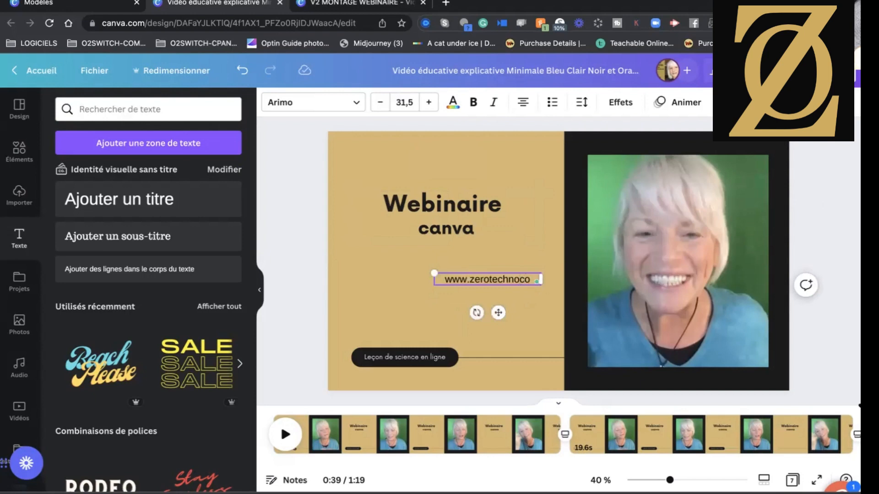
{"action": "type", "text": "."}
{"action": "key", "text": "BackSpace"}
{"action": "type", "text": ".co"}
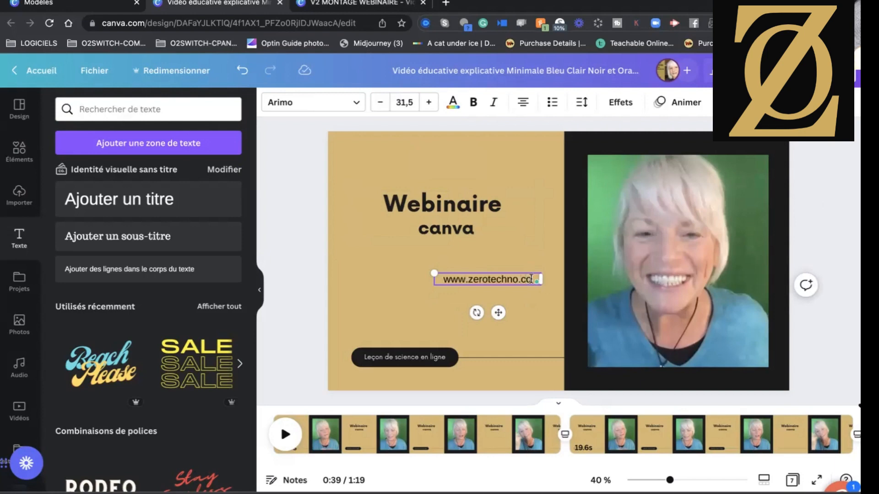
{"action": "type", "text": "m"}
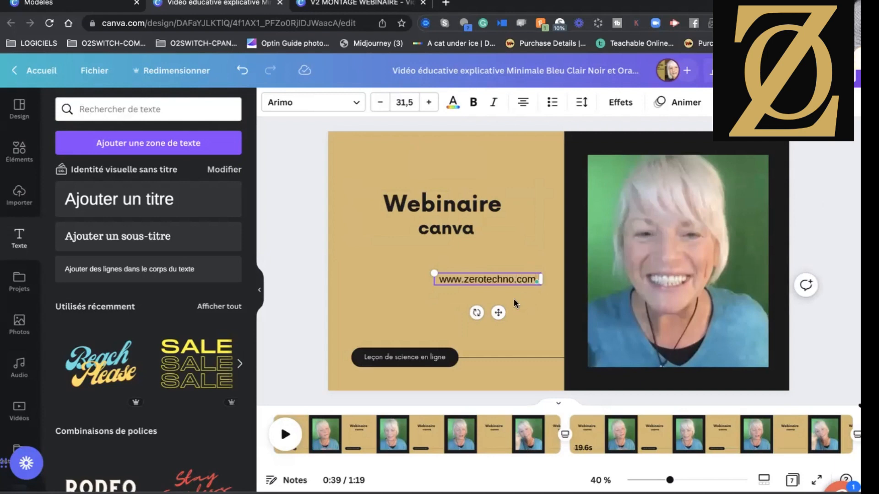
{"action": "left_click", "coordinate": [540, 301]}
{"action": "left_click_drag", "start_coordinate": [506, 277], "coordinate": [464, 273]}
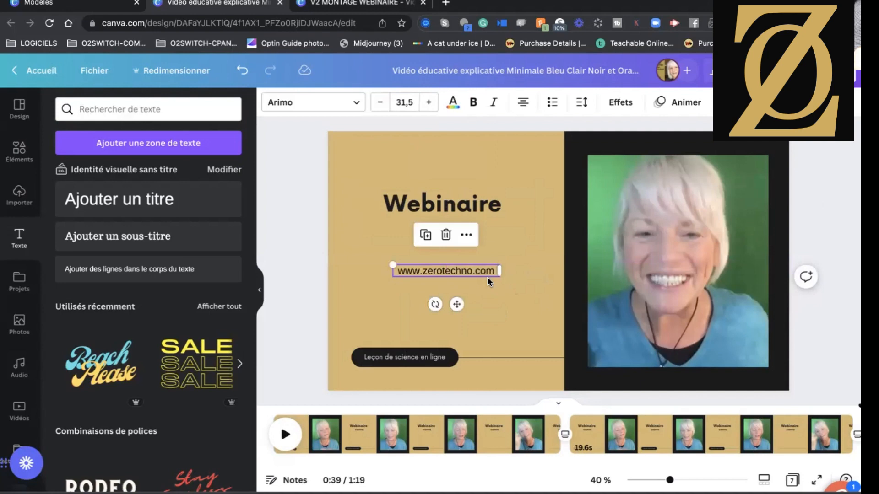
Look up zerotechno in a new browser tab and open the academiezerotechno.com/optin-zerotechno page.
{"action": "left_click", "coordinate": [446, 4]}
{"action": "left_click", "coordinate": [355, 243]}
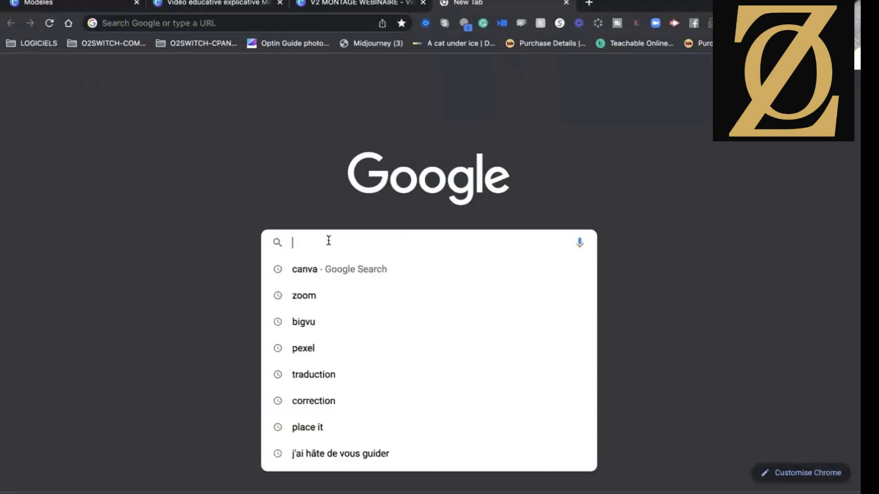
{"action": "type", "text": "zero"}
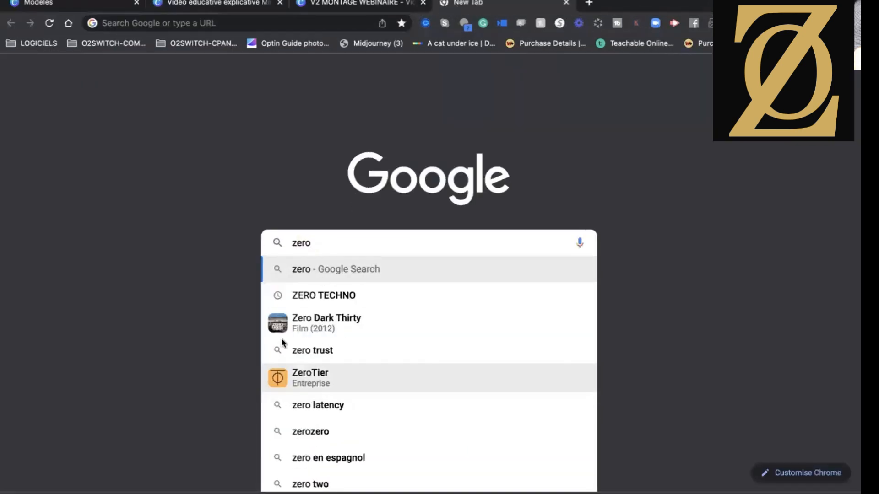
{"action": "type", "text": "t"}
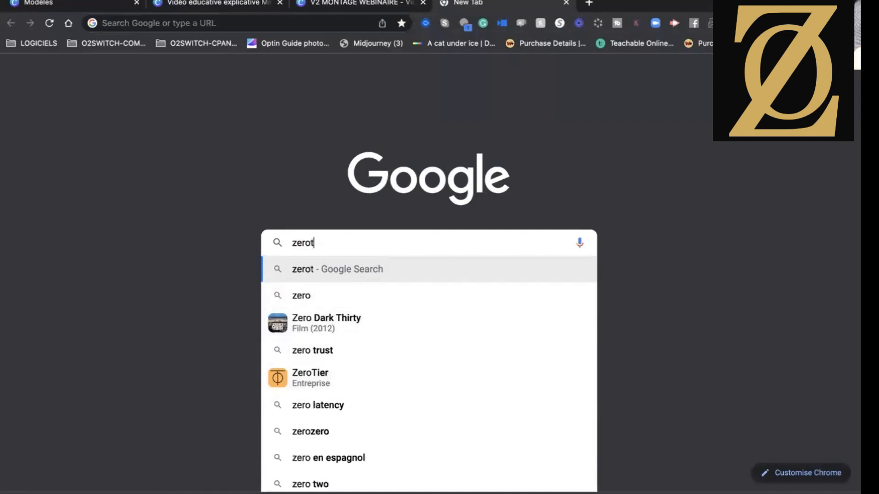
{"action": "type", "text": "echno"}
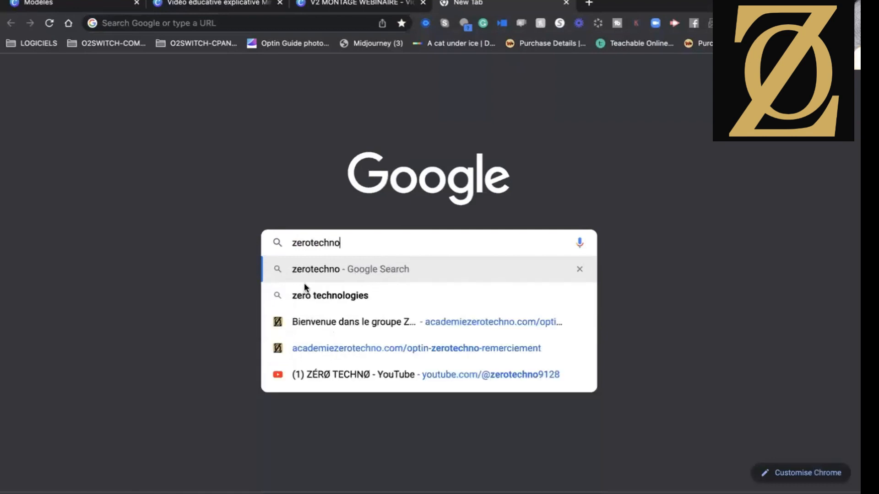
{"action": "left_click", "coordinate": [308, 322]}
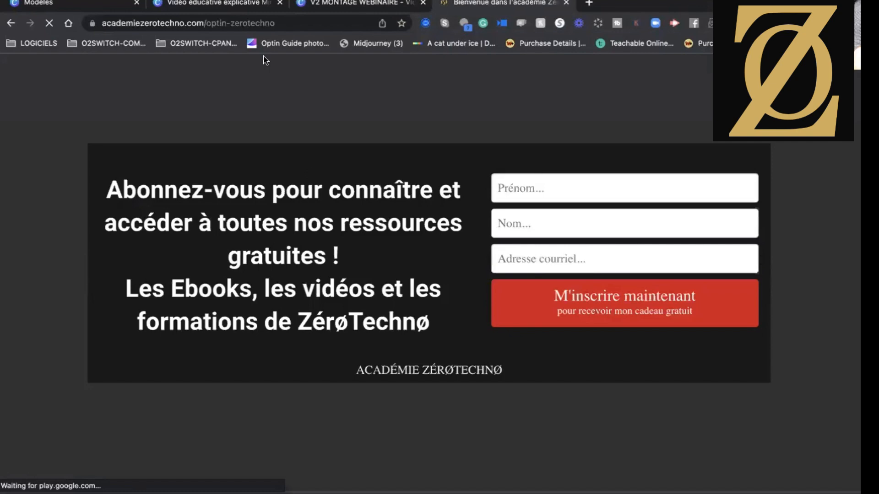
{"action": "left_click_drag", "start_coordinate": [230, 23], "coordinate": [101, 22]}
{"action": "left_click", "coordinate": [236, 24]}
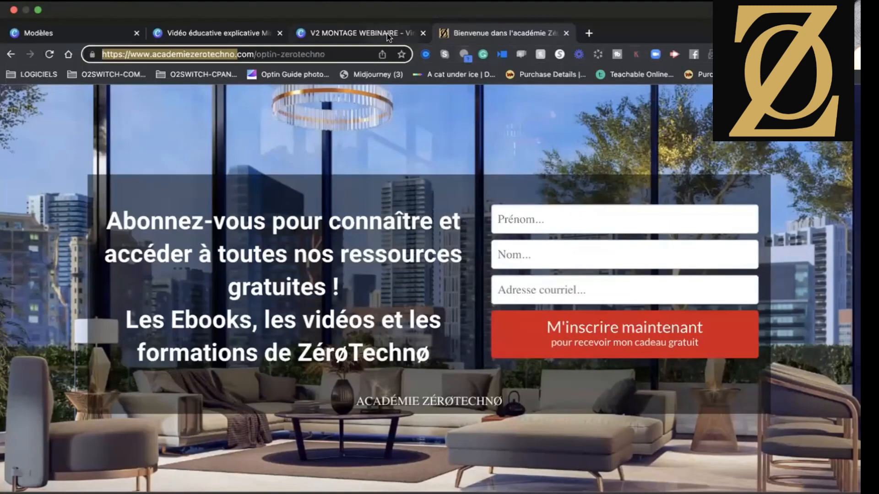
{"action": "left_click", "coordinate": [388, 36]}
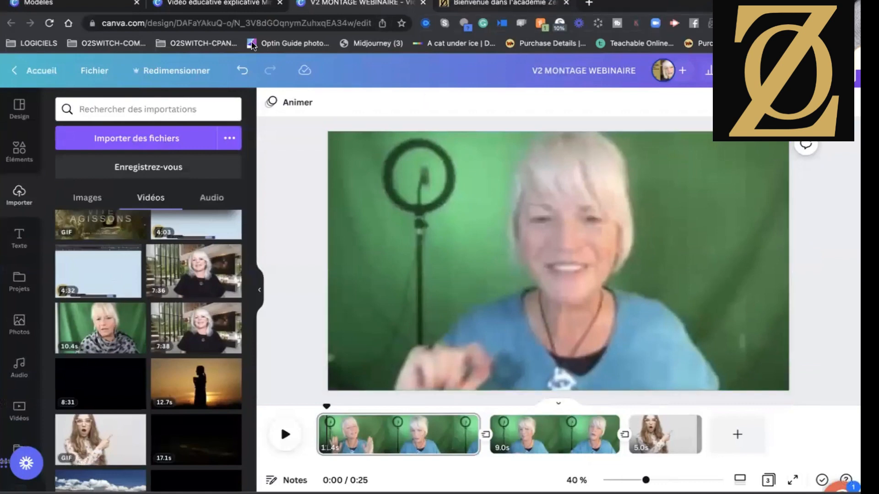
{"action": "left_click", "coordinate": [213, 8]}
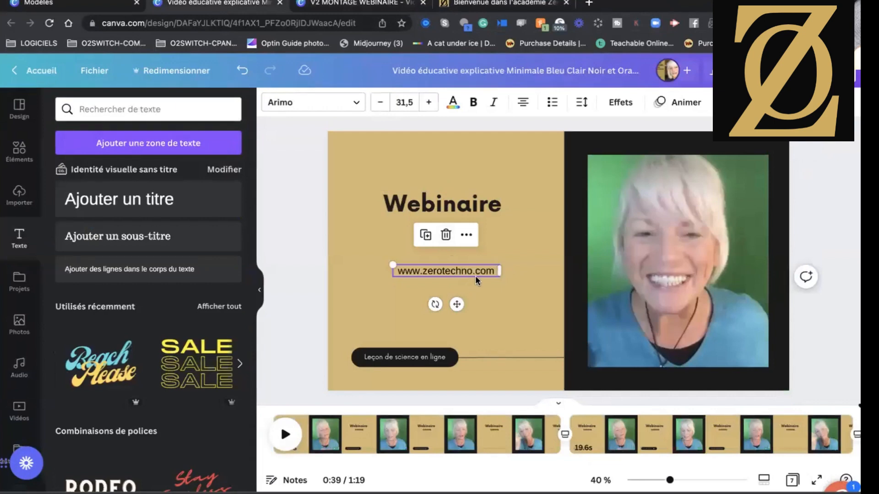
{"action": "left_click", "coordinate": [726, 102]}
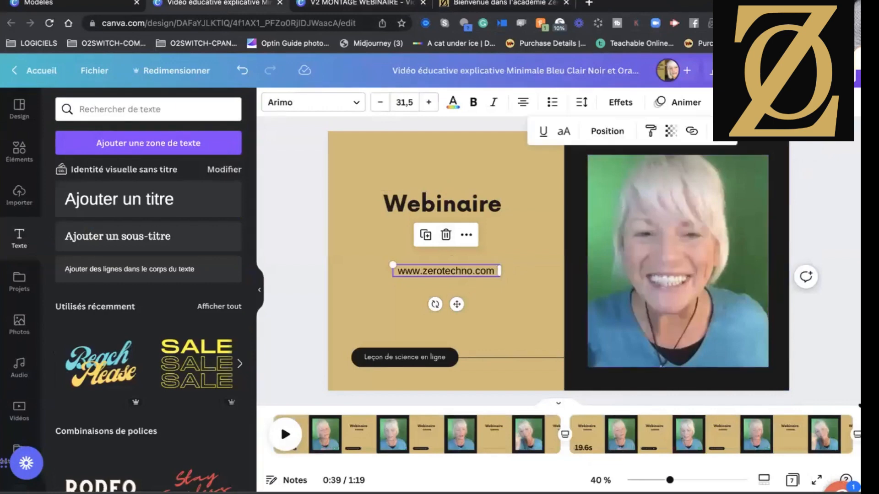
{"action": "left_click", "coordinate": [692, 133]}
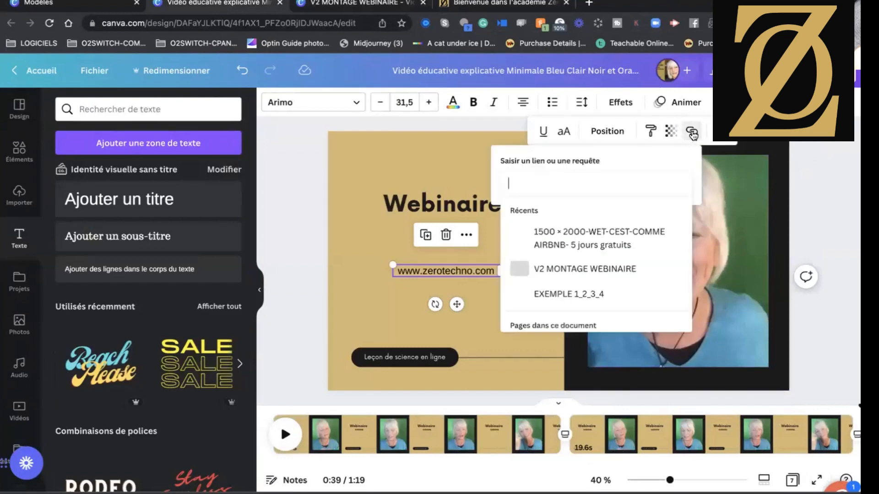
{"action": "type", "text": "https://www.academiezerotechno.com"}
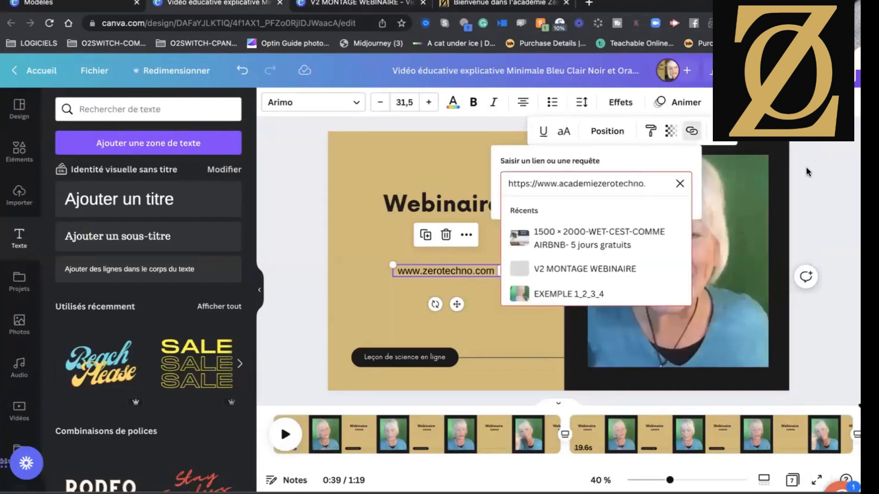
{"action": "key", "text": "Return"}
{"action": "left_click", "coordinate": [528, 324]}
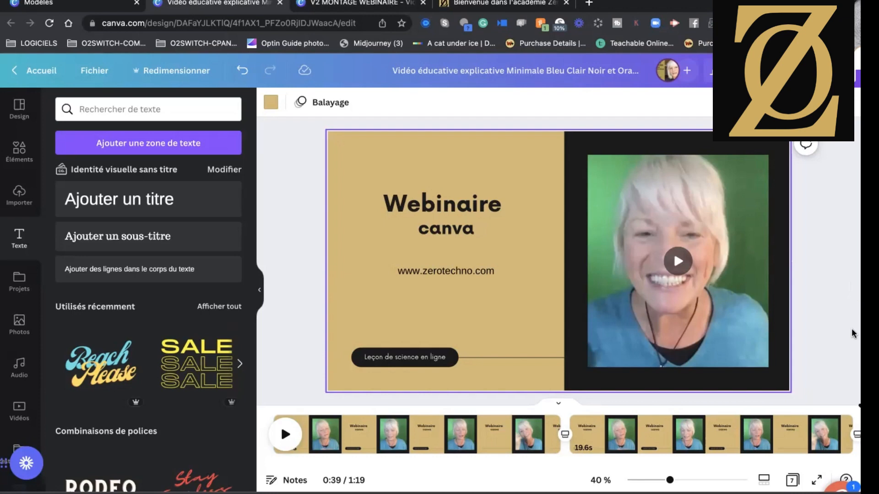
Download only page 1 of the educational video design as an MP4 video at 1 080 px (HD).
{"action": "scroll", "coordinate": [677, 431], "scroll_direction": "right", "scroll_amount": 10}
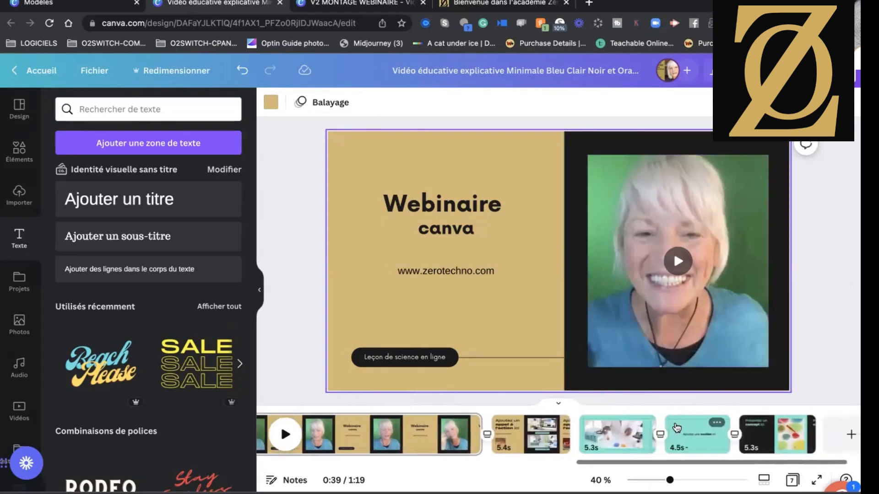
{"action": "scroll", "coordinate": [676, 428], "scroll_direction": "left", "scroll_amount": 15}
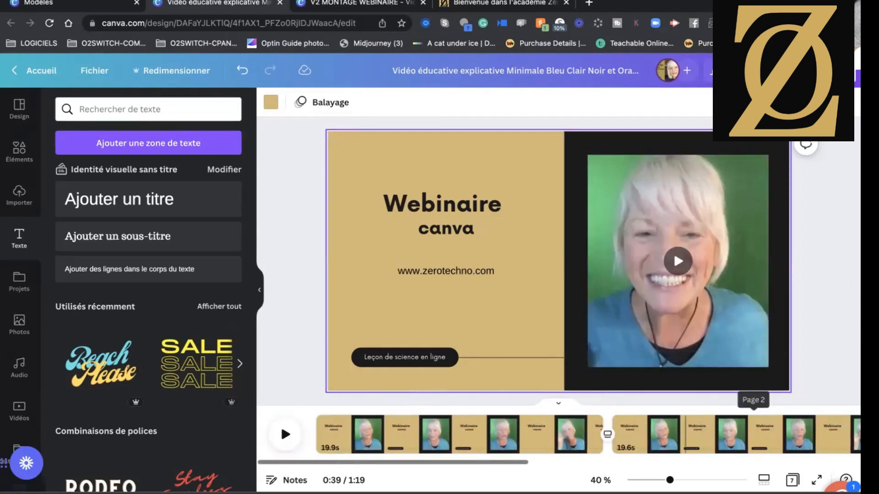
{"action": "left_click", "coordinate": [824, 71]}
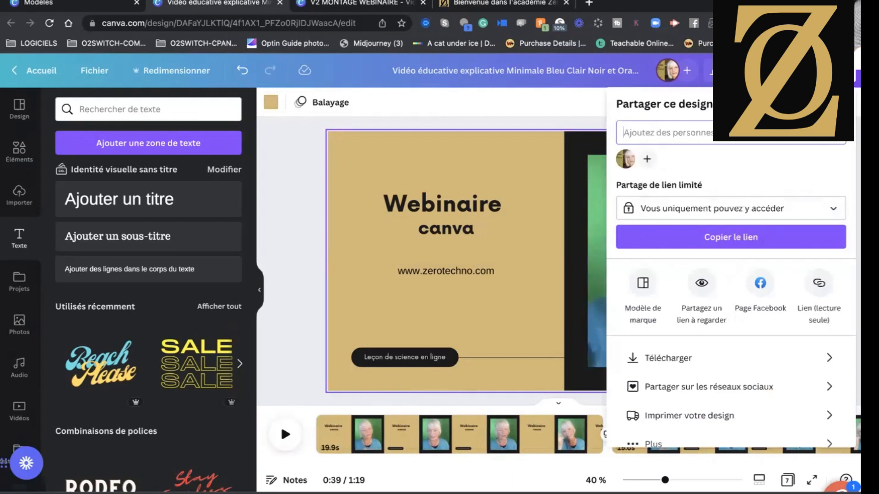
{"action": "left_click", "coordinate": [695, 359]}
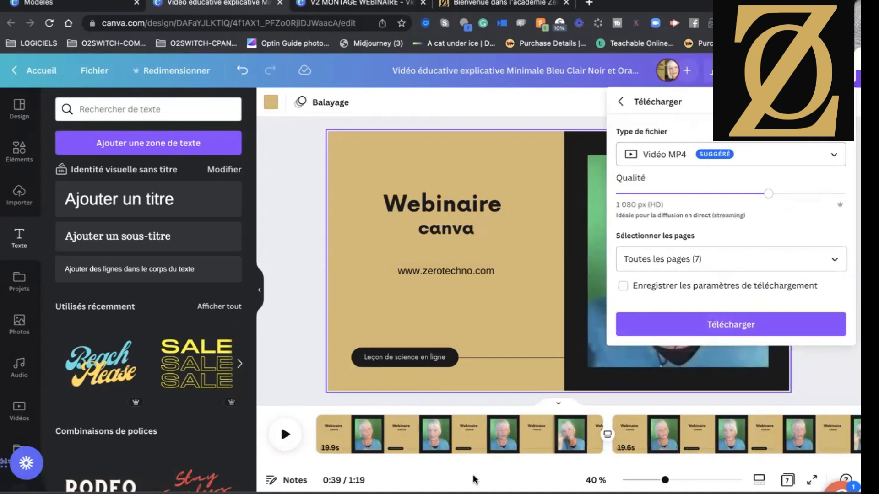
{"action": "left_click", "coordinate": [834, 262]}
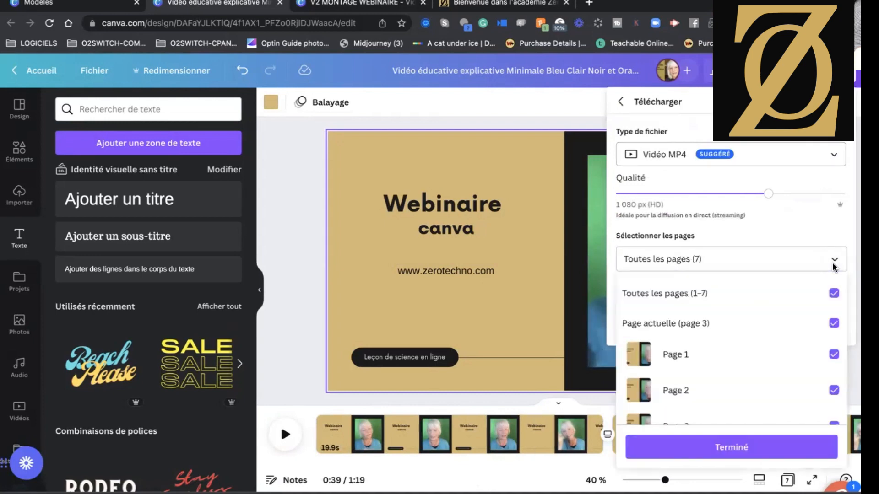
{"action": "left_click", "coordinate": [834, 293]}
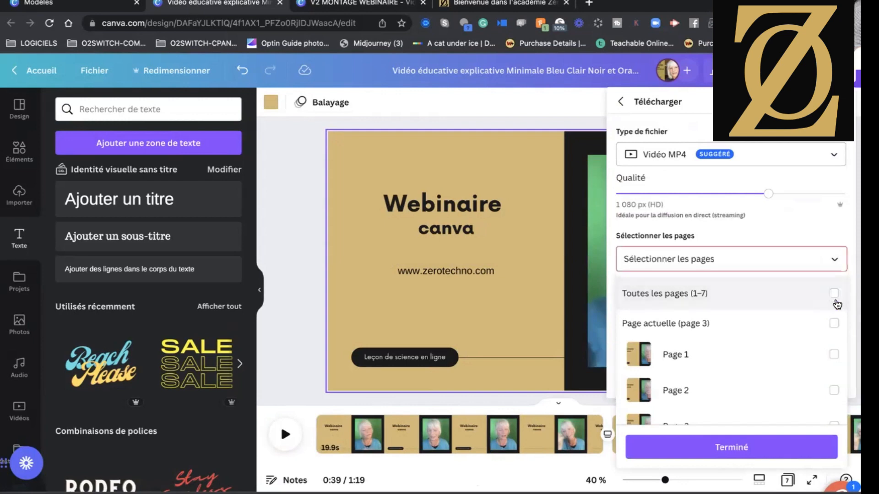
{"action": "left_click", "coordinate": [834, 354]}
{"action": "left_click", "coordinate": [768, 435]}
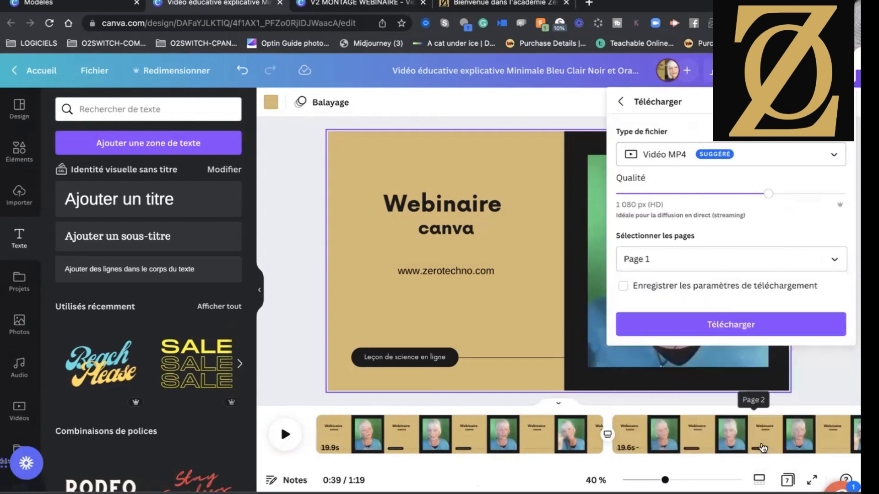
{"action": "left_click", "coordinate": [751, 330]}
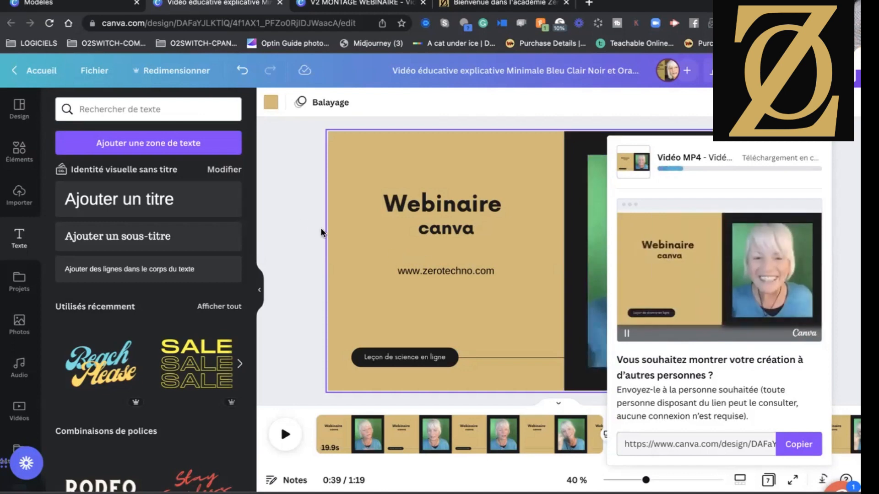
{"action": "left_click", "coordinate": [298, 217]}
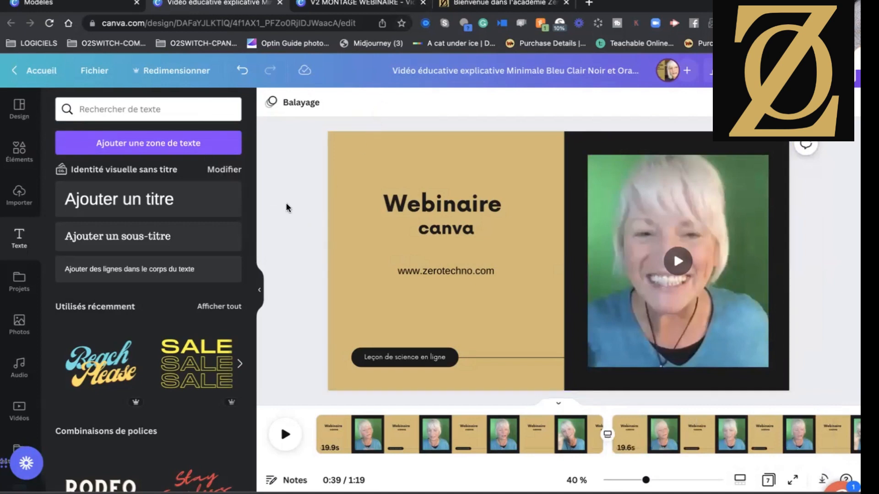
Return to the home page and open the V2 MONTAGE WEBINAIRE video from the recent designs.
{"action": "left_click", "coordinate": [40, 73]}
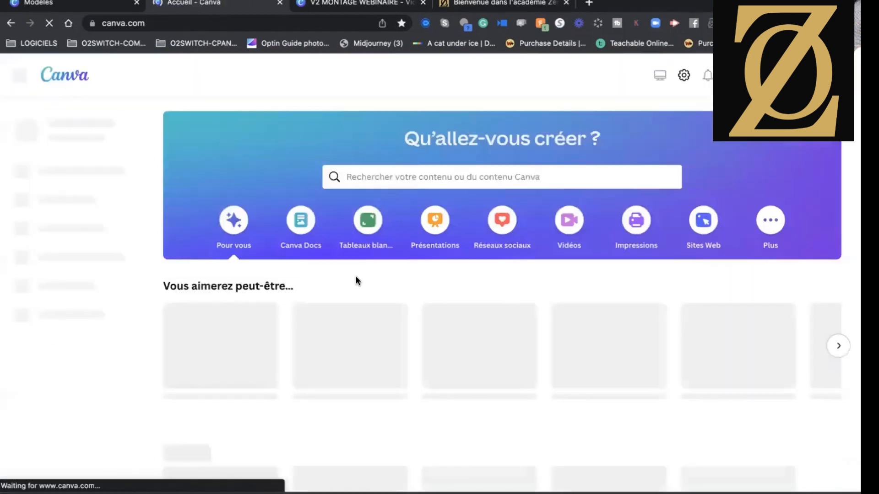
{"action": "scroll", "coordinate": [357, 280], "scroll_direction": "down", "scroll_amount": 5}
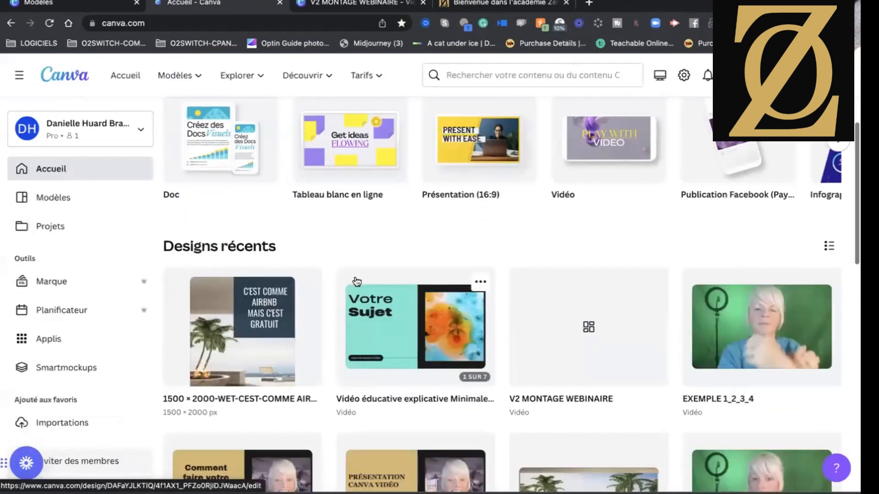
{"action": "scroll", "coordinate": [357, 281], "scroll_direction": "down", "scroll_amount": 2}
{"action": "scroll", "coordinate": [357, 281], "scroll_direction": "down", "scroll_amount": 5}
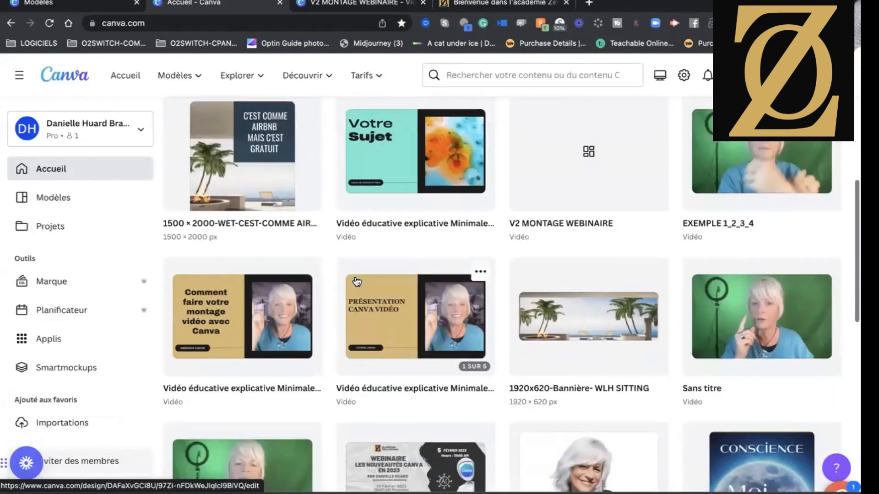
{"action": "scroll", "coordinate": [357, 281], "scroll_direction": "up", "scroll_amount": 7}
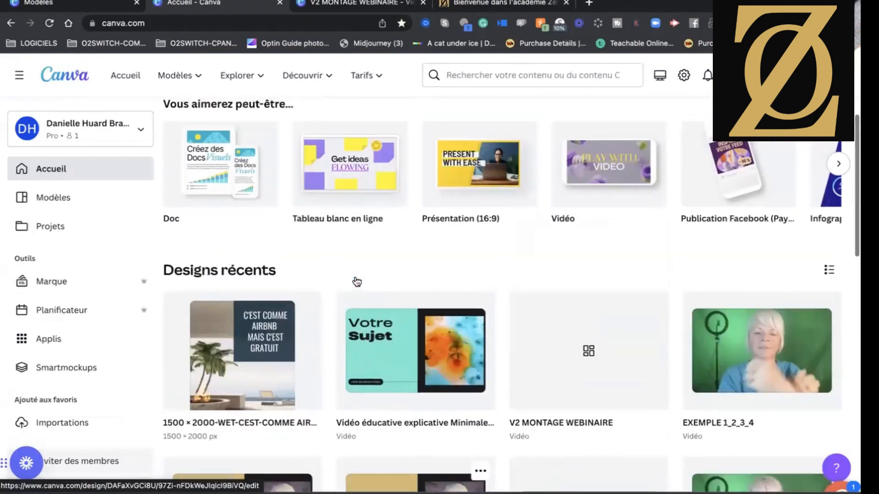
{"action": "left_click", "coordinate": [531, 383]}
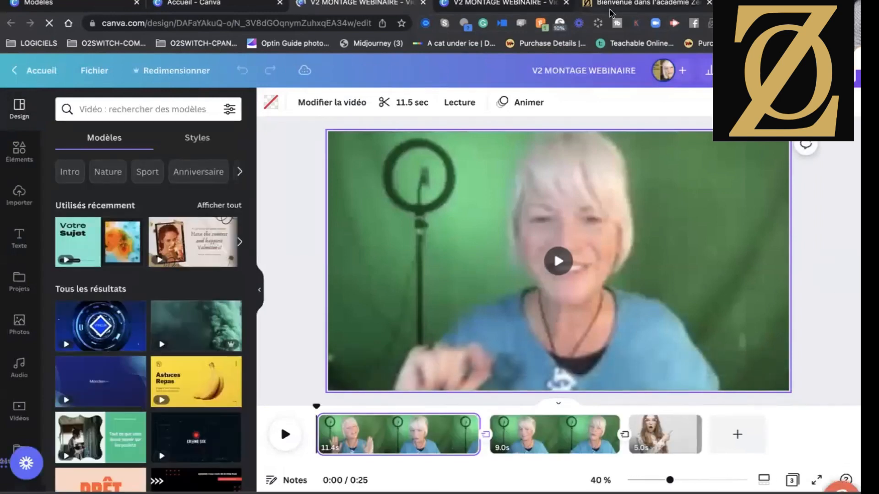
{"action": "left_click", "coordinate": [728, 222]}
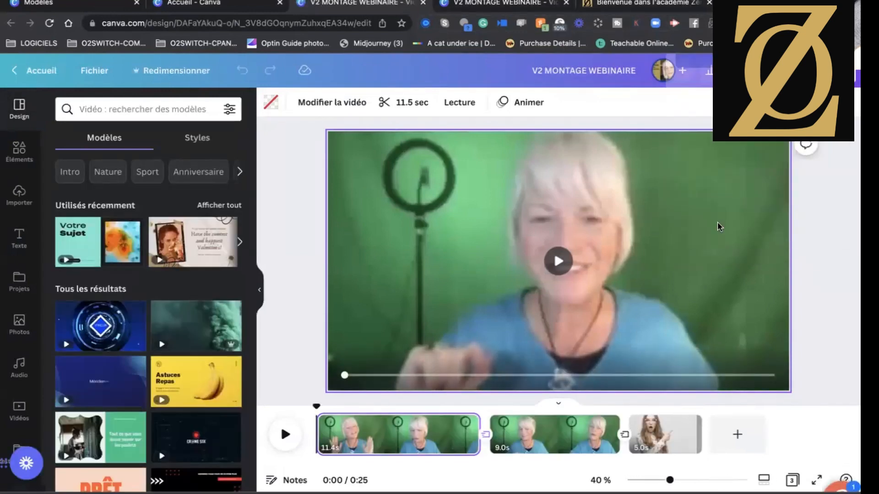